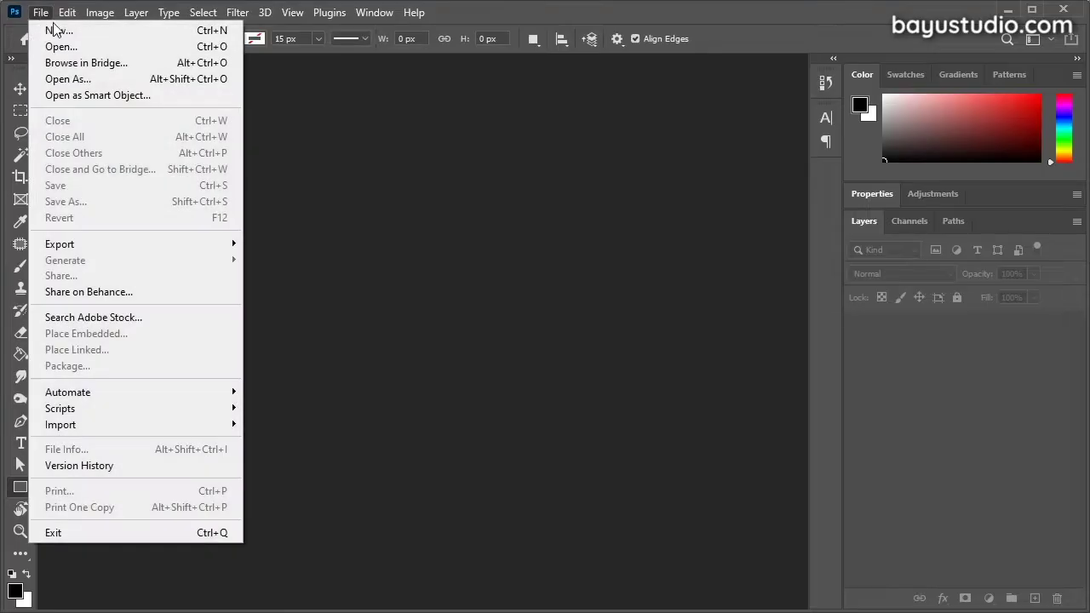
# - Create a new document from the Web preset
pyautogui.click(51, 29)
pyautogui.click(383, 206)
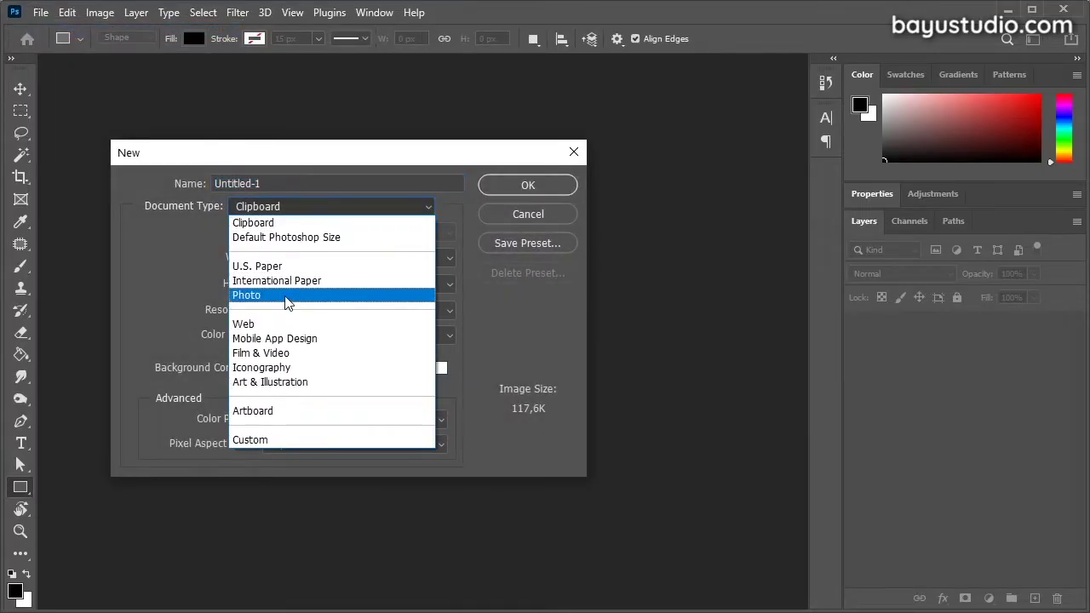
pyautogui.click(289, 322)
pyautogui.click(564, 185)
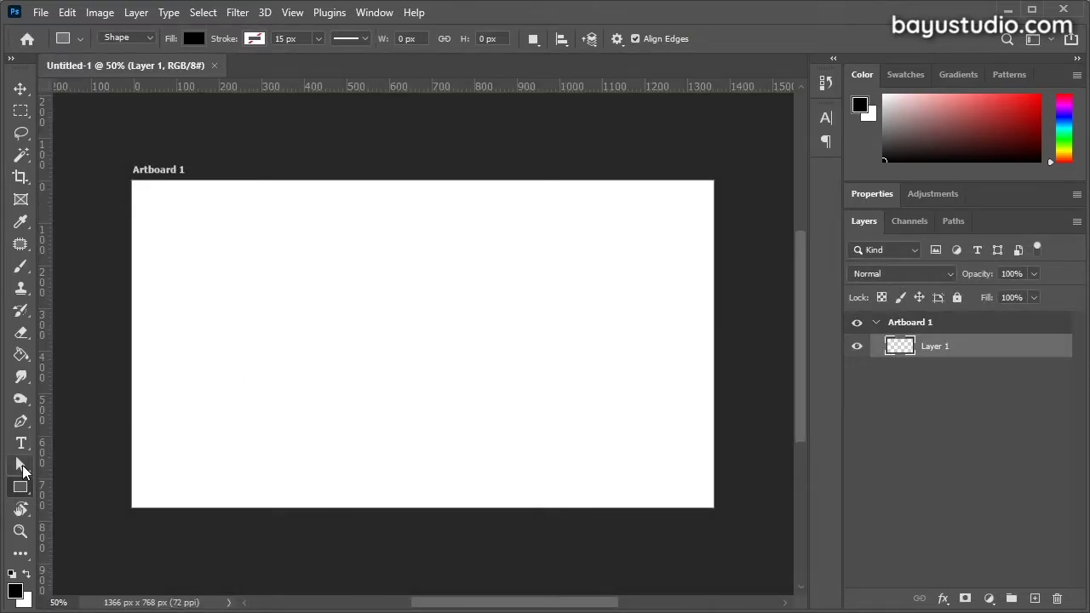
# - Draw a closed cat-head outline with two ears using the Pen Tool, rounding the lower-right corner
pyautogui.click(20, 420)
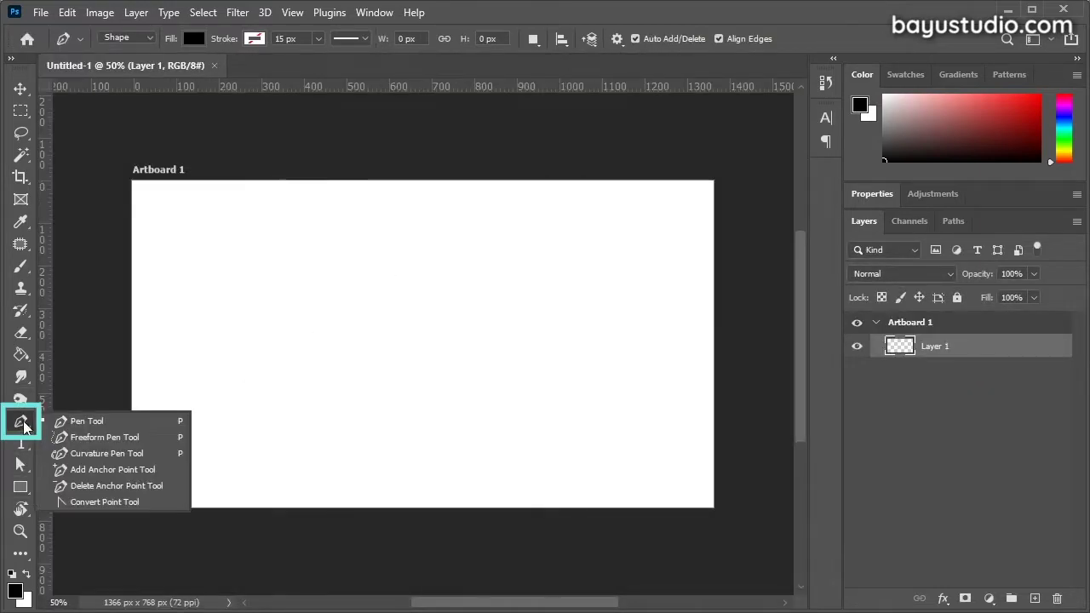
pyautogui.click(86, 422)
pyautogui.click(274, 253)
pyautogui.click(253, 342)
pyautogui.click(331, 407)
pyautogui.click(452, 342)
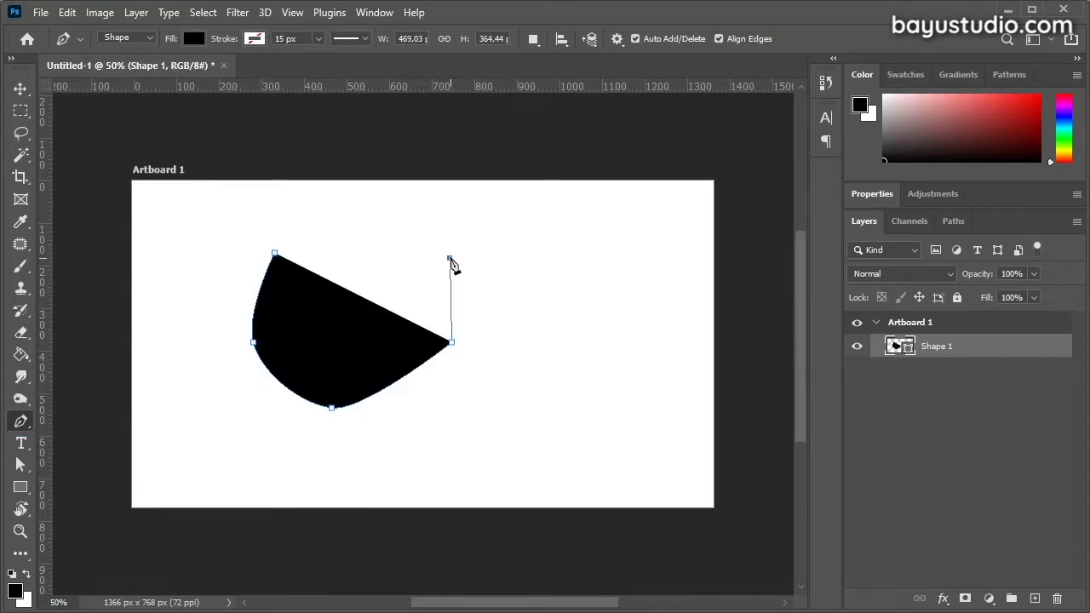
pyautogui.click(419, 198)
pyautogui.click(276, 200)
pyautogui.click(274, 253)
pyautogui.press('a')
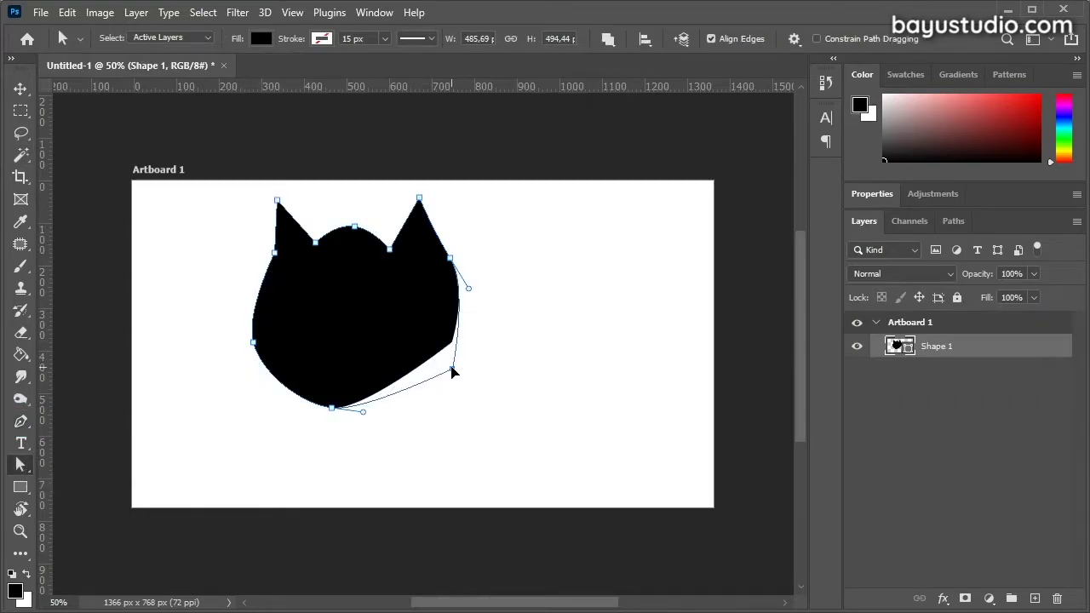
pyautogui.click(77, 502)
pyautogui.moveTo(452, 370); pyautogui.dragTo(403, 335)
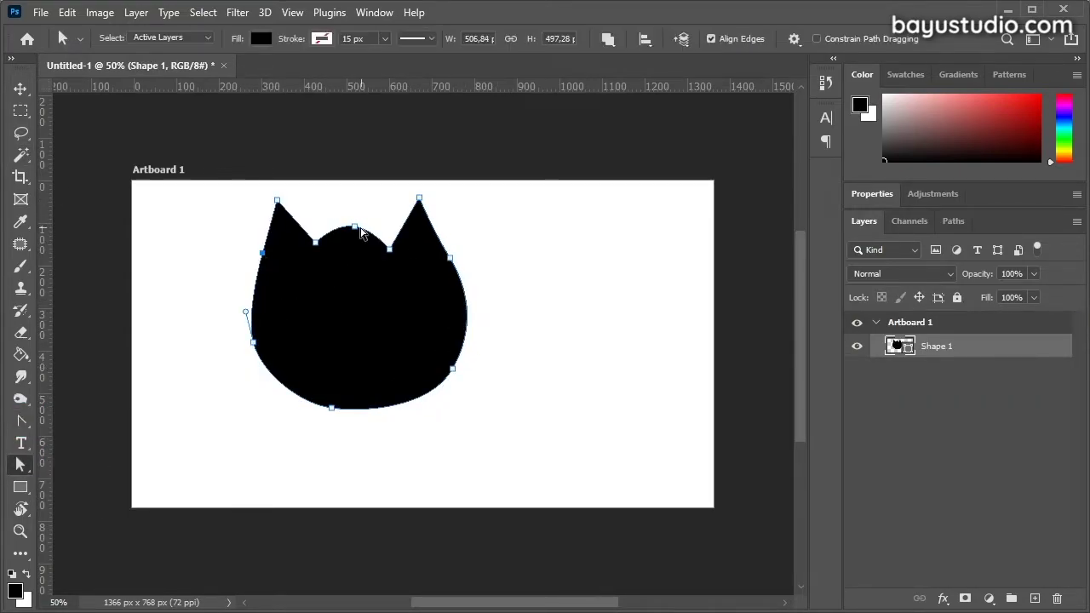
# - Fill the cat head cyan and move it right and down on the artboard
pyautogui.doubleClick(898, 345)
pyautogui.click(521, 351)
pyautogui.click(492, 287)
pyautogui.click(700, 236)
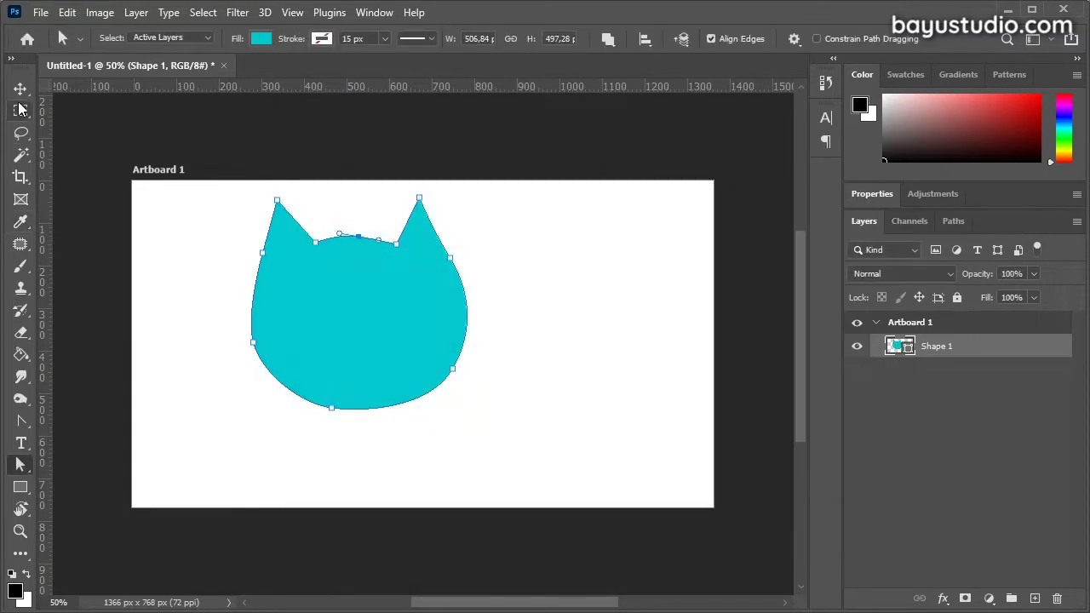
pyautogui.press('v')
pyautogui.moveTo(565, 340); pyautogui.dragTo(618, 380)
# - Add two white circular eyes to the head with the Ellipse tool
pyautogui.rightClick(21, 486)
pyautogui.click(76, 521)
pyautogui.moveTo(345, 310)
pyautogui.mouseDown()
pyautogui.moveTo(399, 364)
pyautogui.moveTo(482, 306)
pyautogui.mouseUp()
pyautogui.doubleClick(898, 530)
pyautogui.click(712, 236)
pyautogui.press('v')
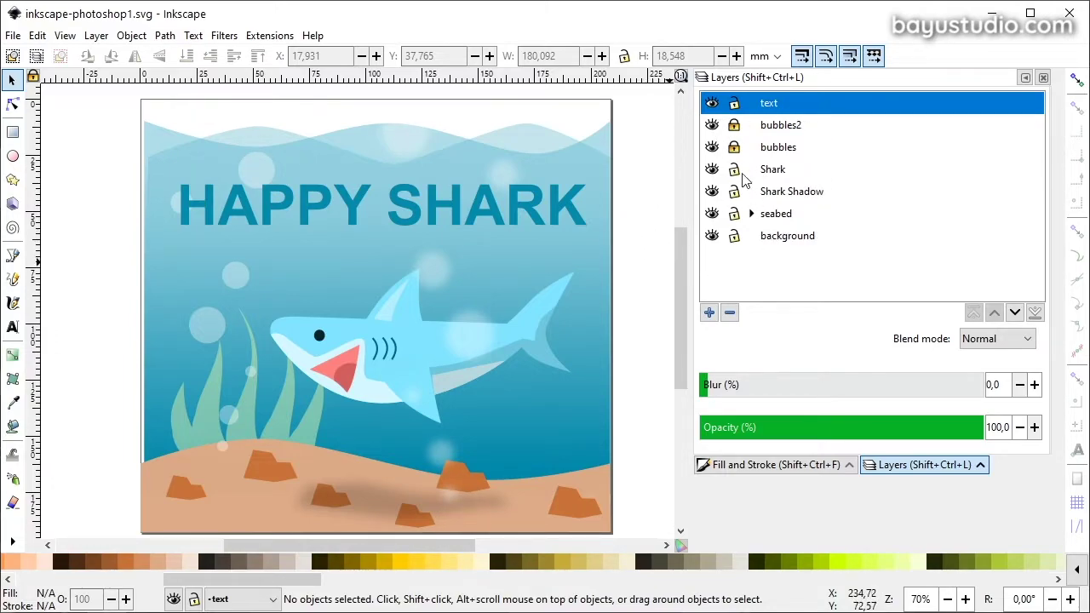
# - Expand the seabed layer to list its rocks copy, rocks and ground sublayers
pyautogui.click(752, 213)
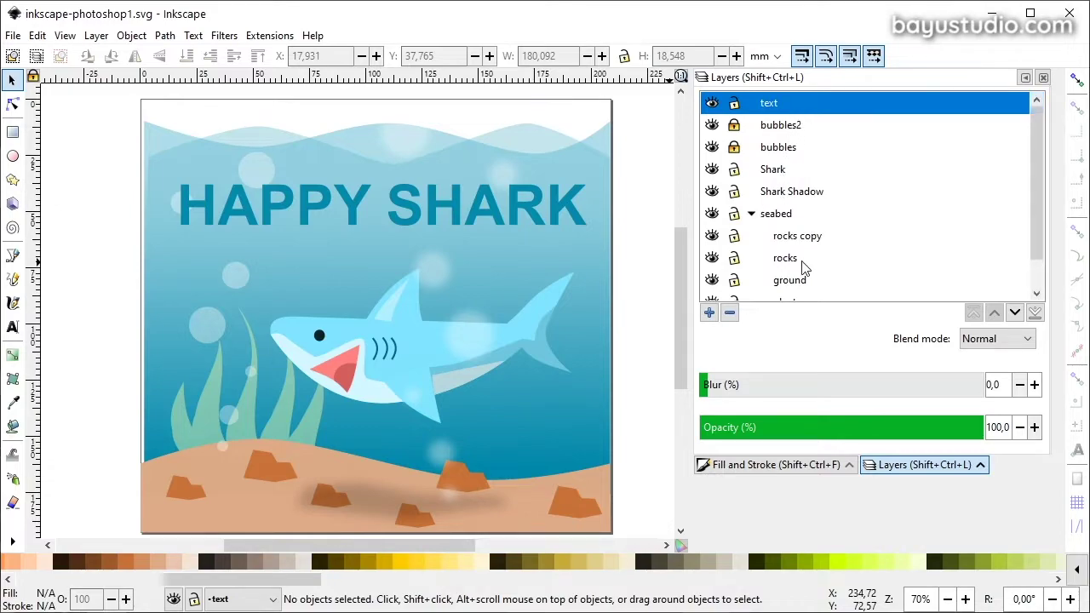
pyautogui.scroll(-2, 813, 189)
pyautogui.scroll(2, 815, 204)
pyautogui.scroll(-2, 837, 234)
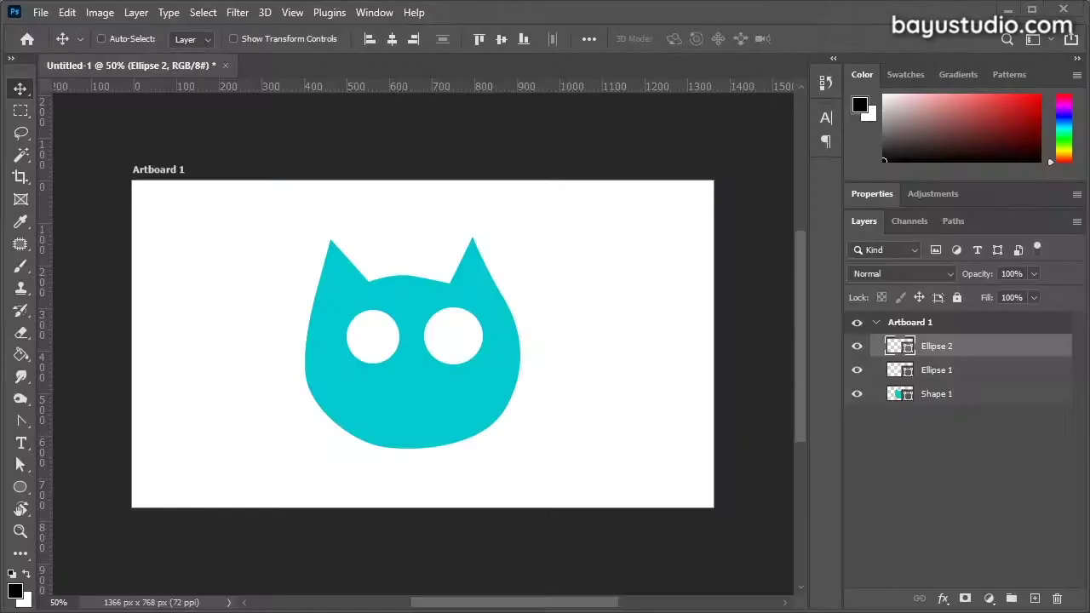
# - Open inkscape-photoshop1.svg and accept the default rasterize settings
pyautogui.click(40, 12)
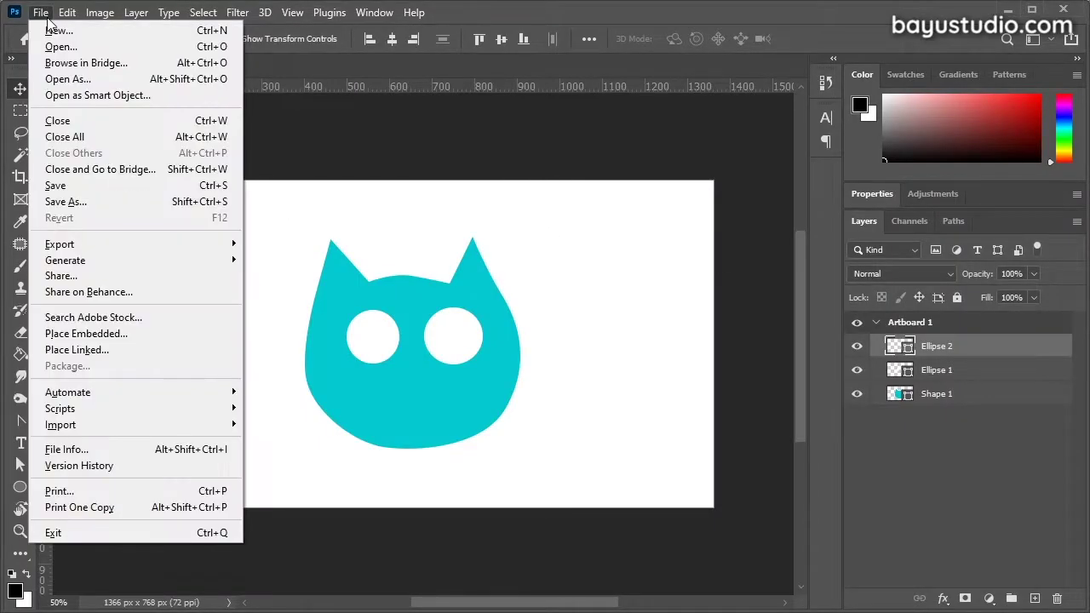
pyautogui.click(89, 46)
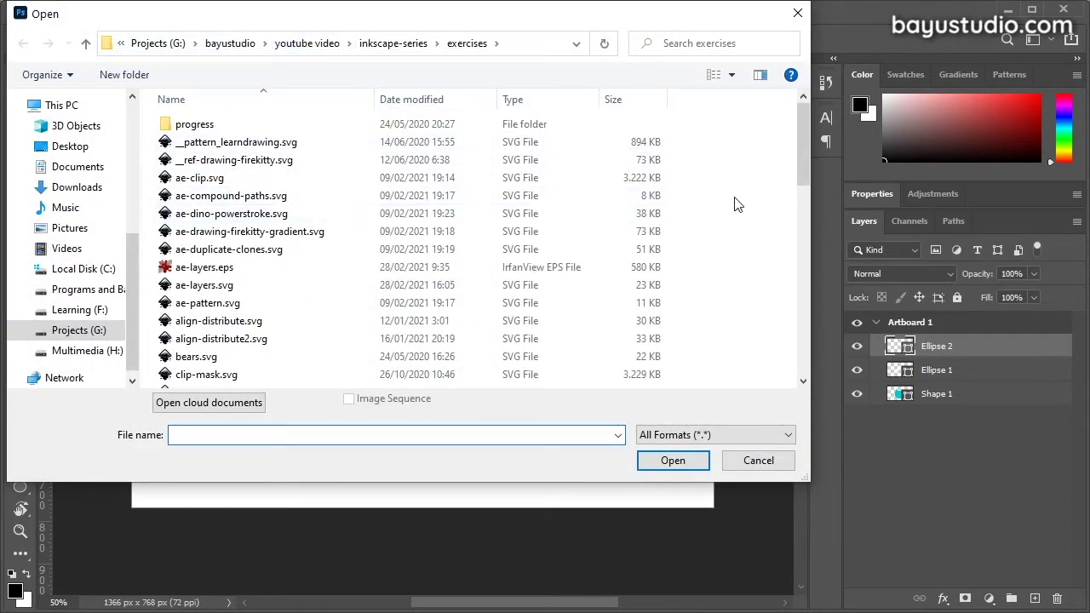
pyautogui.moveTo(801, 142); pyautogui.dragTo(806, 224)
pyautogui.click(281, 273)
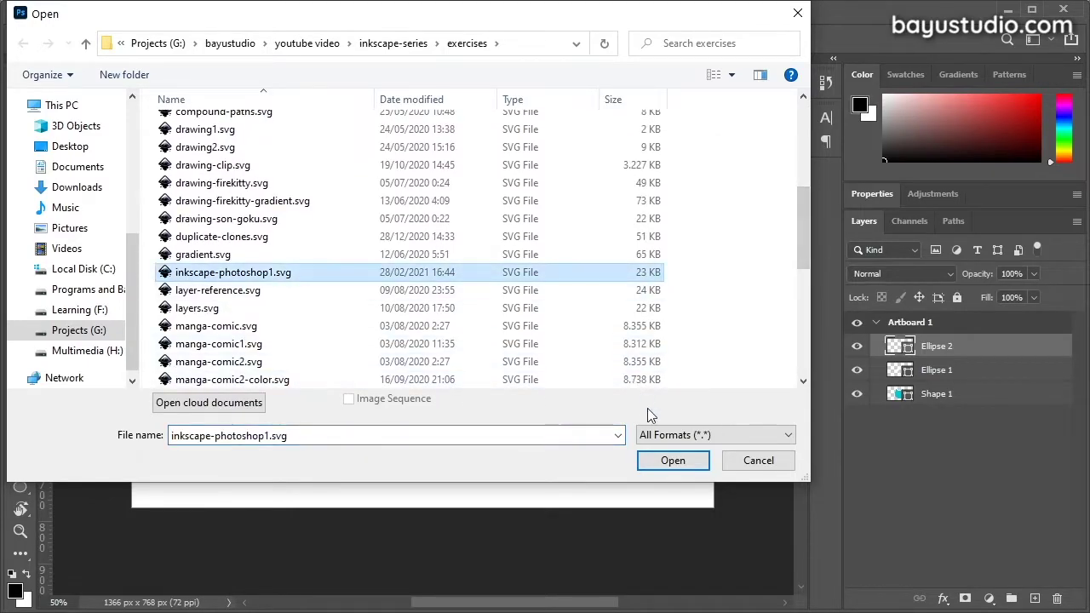
pyautogui.click(673, 460)
pyautogui.click(521, 223)
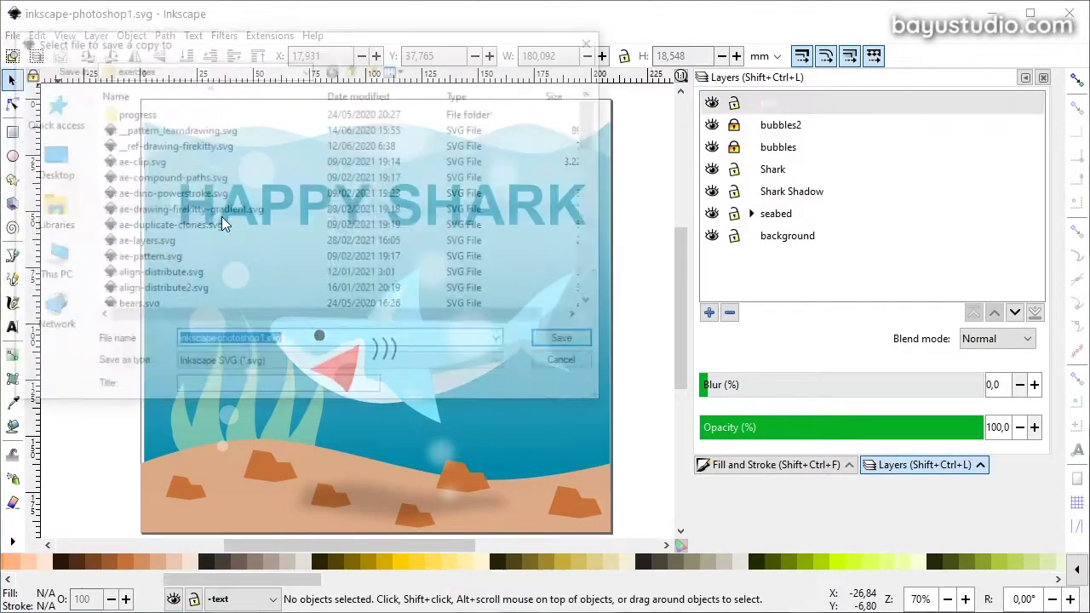
# - Save a copy as Encapsulated PostScript (*.eps), accepting the default EPS export options
pyautogui.click(269, 368)
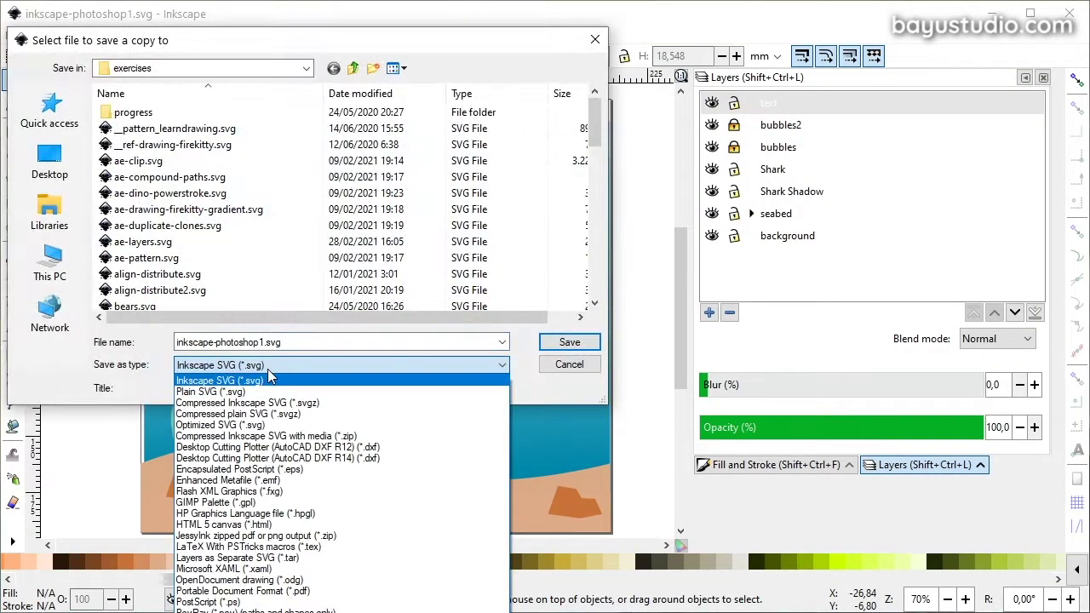
pyautogui.click(335, 476)
pyautogui.click(569, 342)
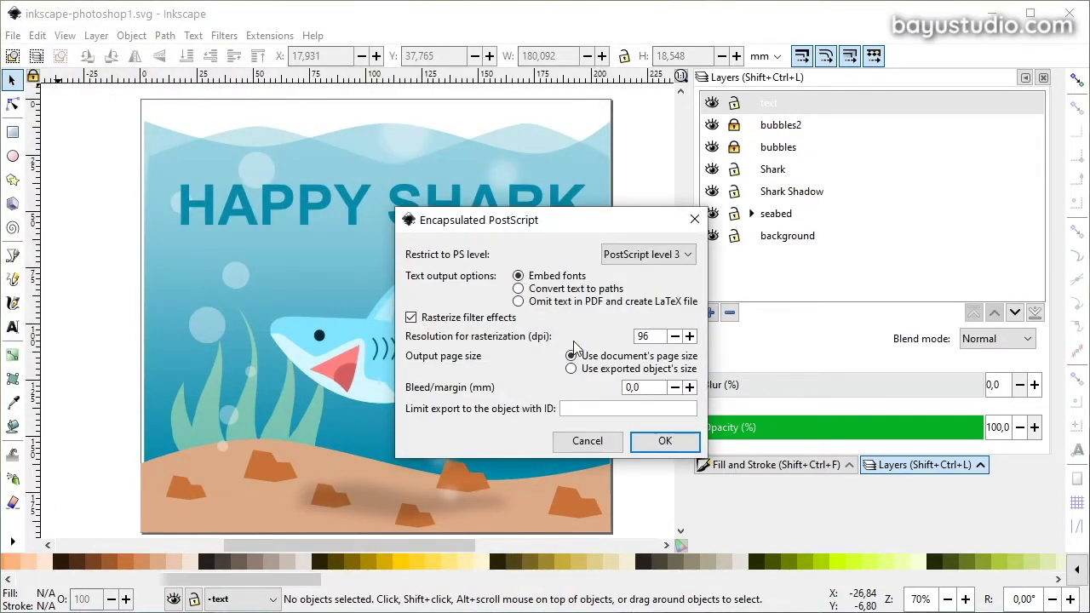
pyautogui.click(664, 440)
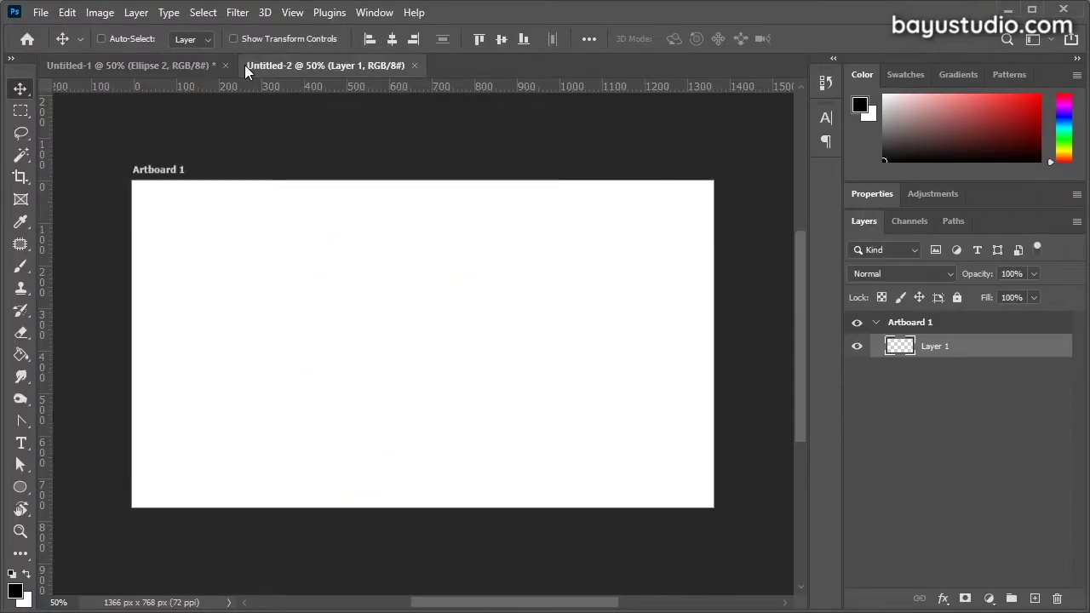
# - Open inkscape-photoshop1.eps, accepting the 300 pixels/inch rasterize settings
pyautogui.click(40, 12)
pyautogui.click(54, 43)
pyautogui.scroll(-10, 340, 273)
pyautogui.scroll(-3, 340, 272)
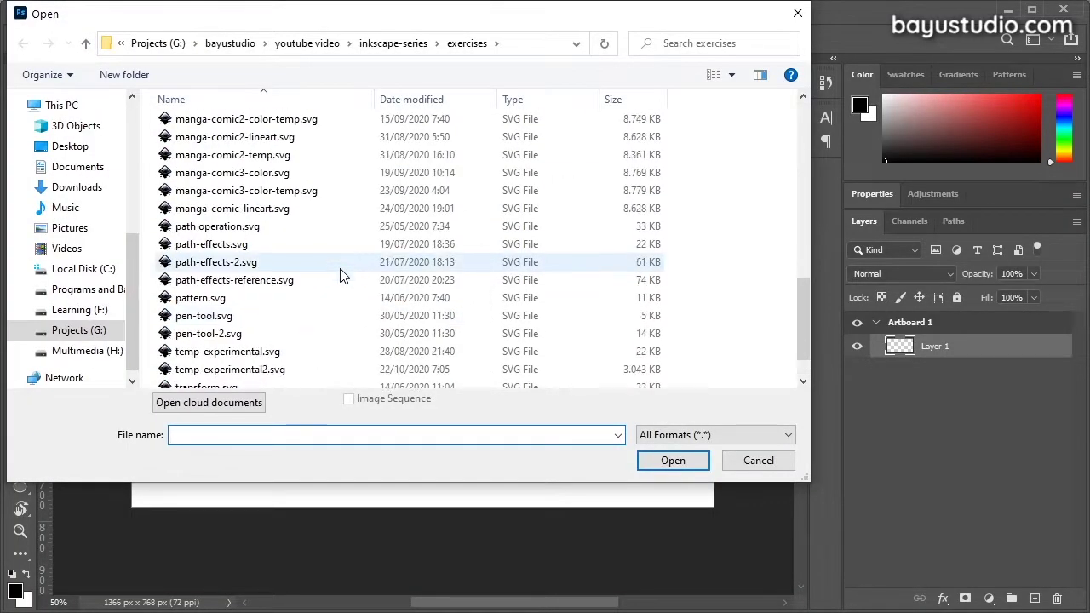
pyautogui.scroll(5, 341, 272)
pyautogui.doubleClick(335, 199)
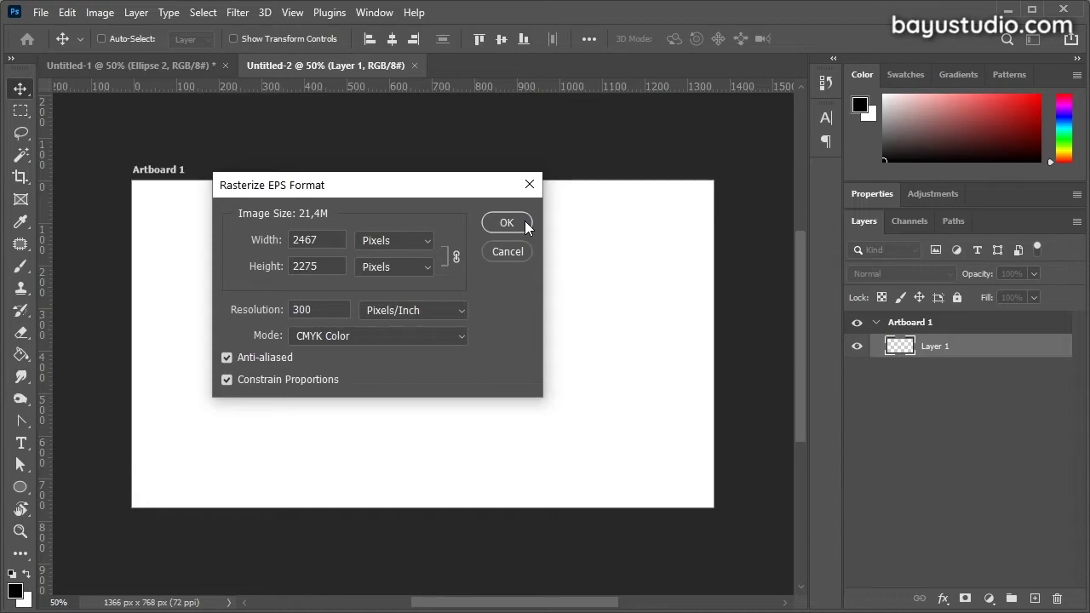
pyautogui.click(506, 222)
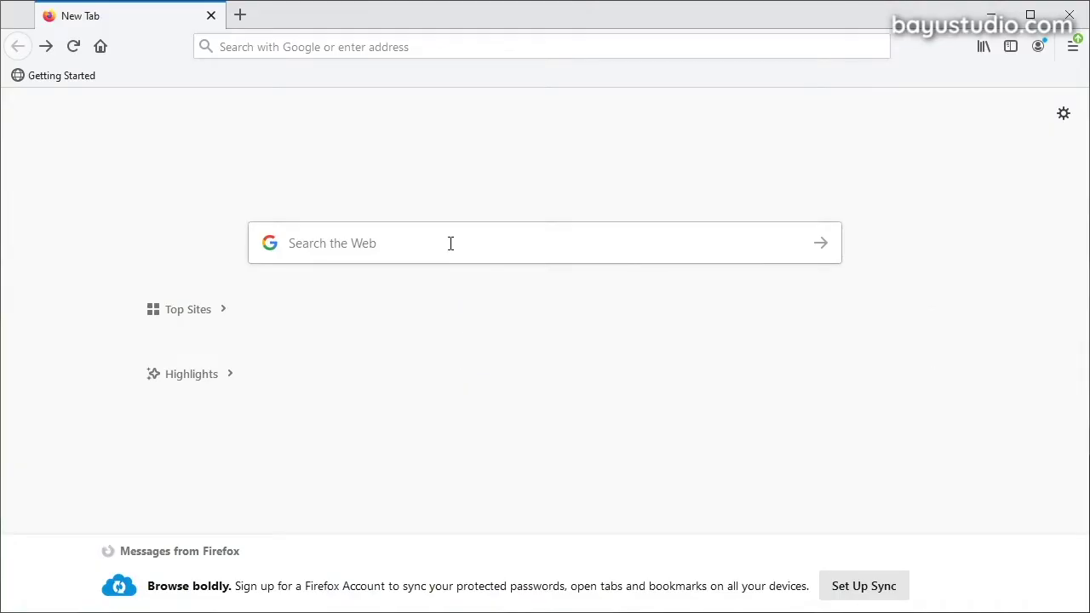
# - Search Google for 'photopea' and open the Photopea | Online Photo Editor result
pyautogui.click(450, 238)
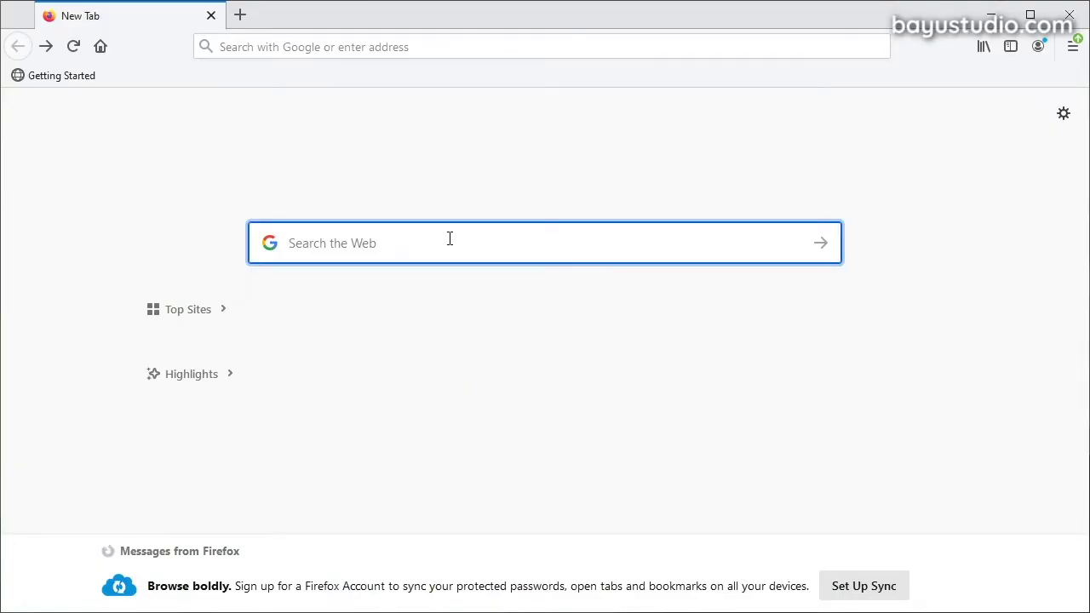
pyautogui.write('photopea')
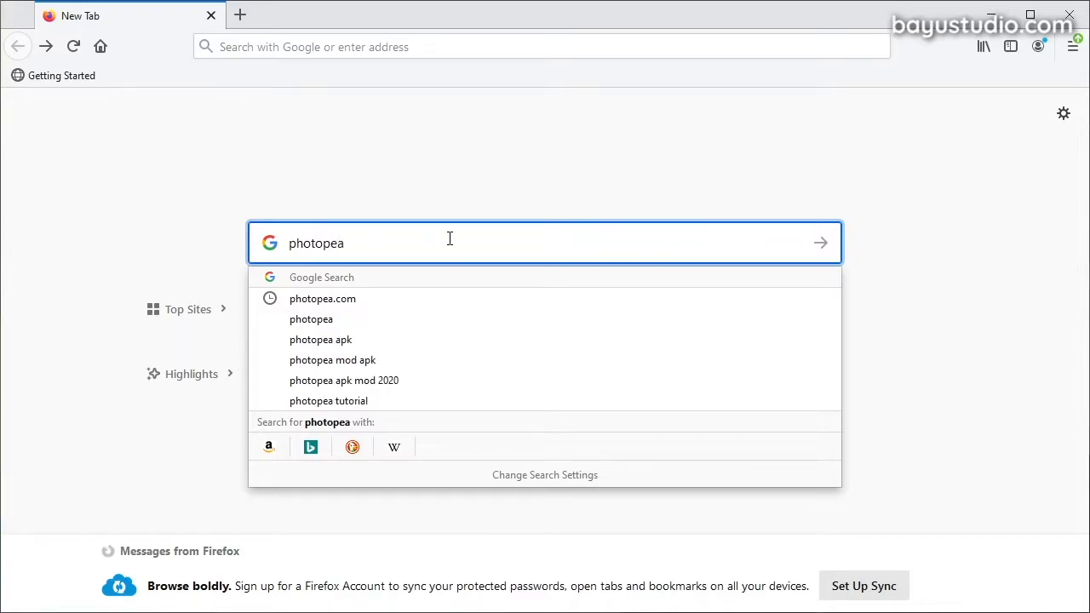
pyautogui.press('Return')
pyautogui.click(368, 244)
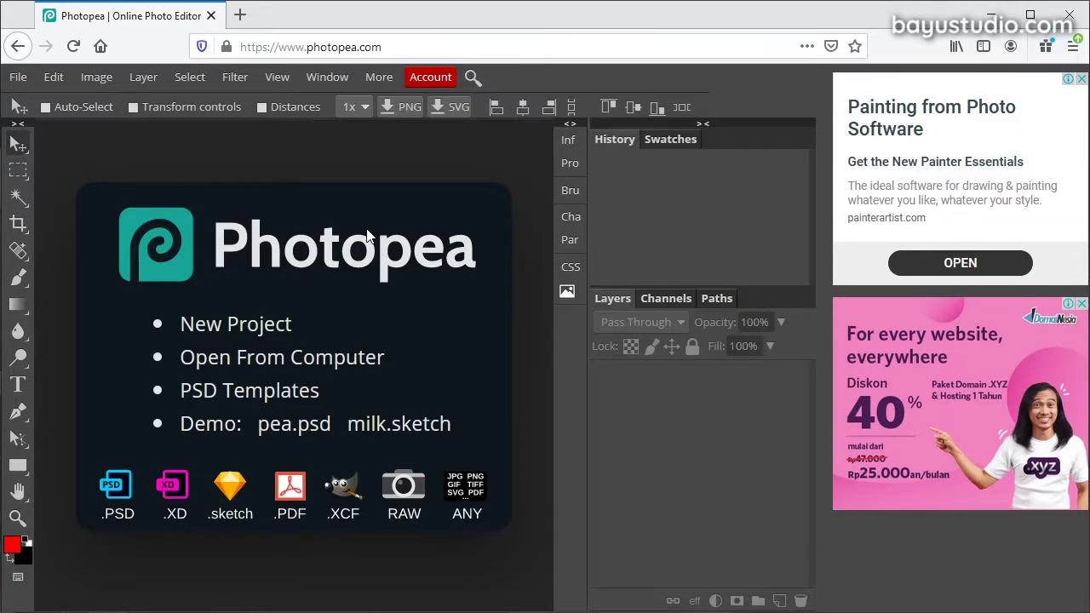
# - Open inkscape-photoshop1.svg from the computer in Photopea
pyautogui.click(71, 129)
pyautogui.scroll(-2, 289, 294)
pyautogui.scroll(-4, 332, 264)
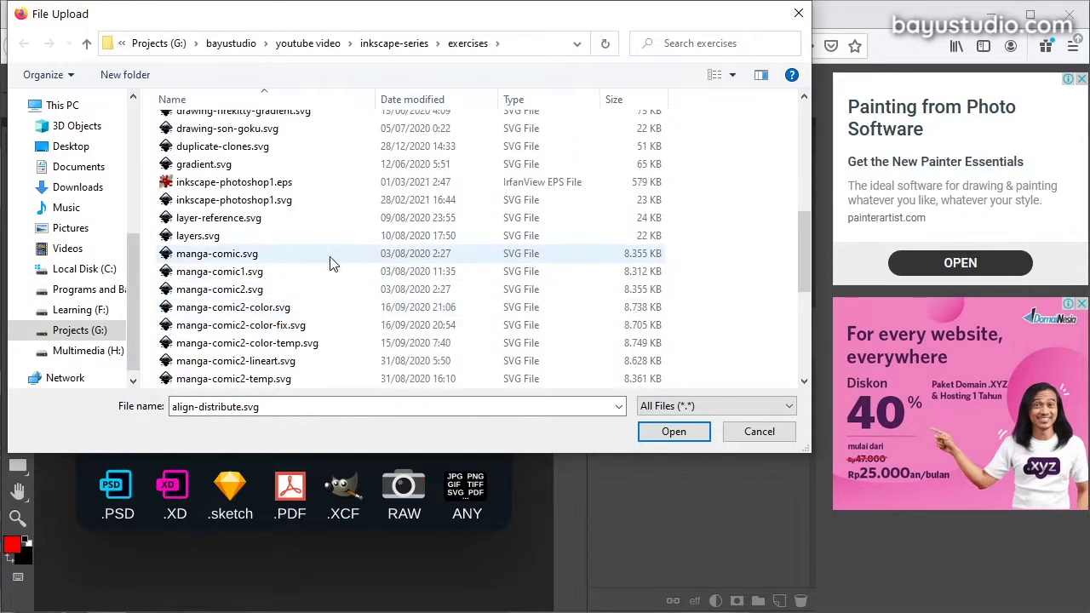
pyautogui.doubleClick(332, 199)
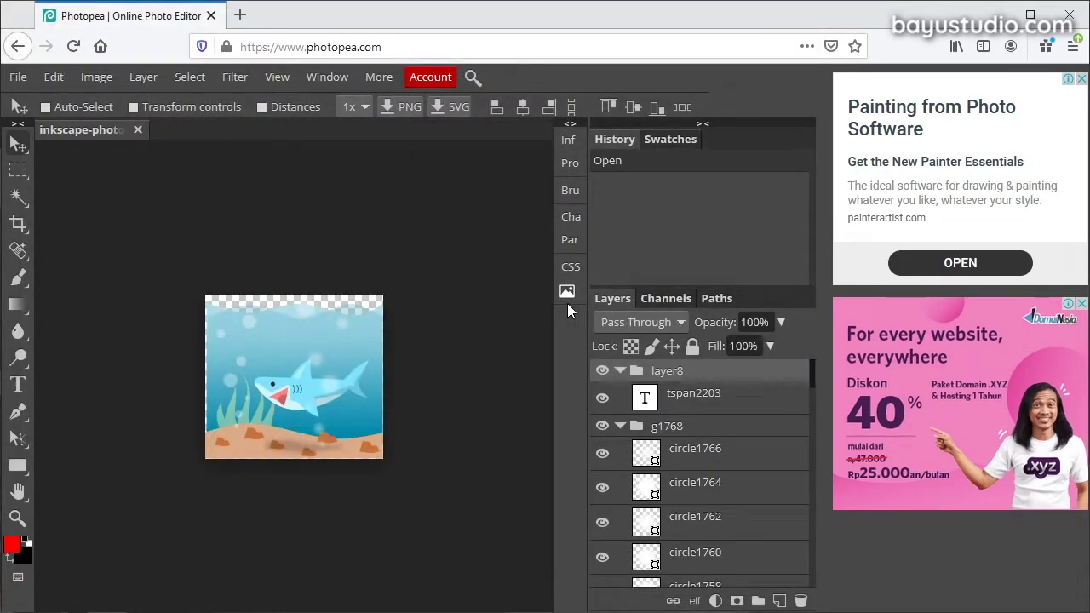
# - Inspect the tspan2203 and circle1766 layers, then collapse the g1768, layer6, layer1, layer7 and layer4 groups
pyautogui.click(706, 402)
pyautogui.click(696, 460)
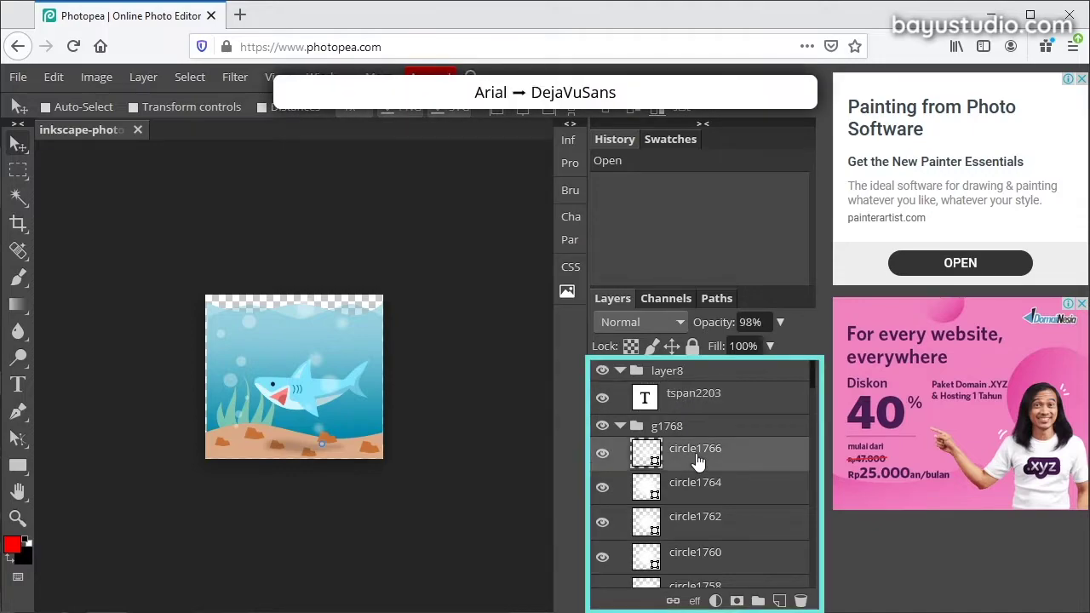
pyautogui.click(681, 430)
pyautogui.click(619, 426)
pyautogui.click(620, 448)
pyautogui.click(620, 469)
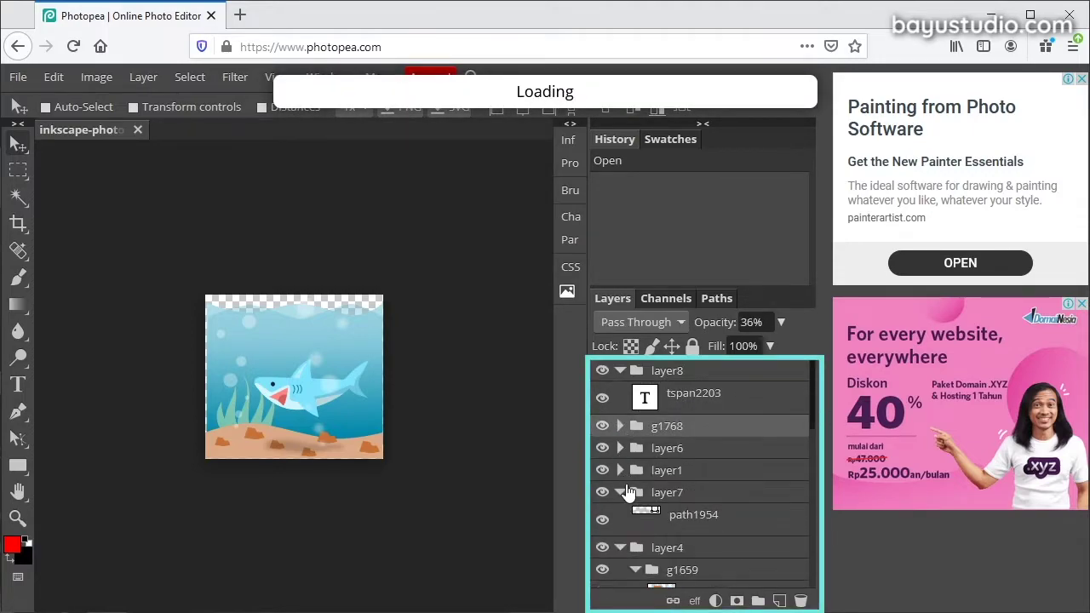
pyautogui.click(620, 492)
pyautogui.scroll(-2, 638, 469)
pyautogui.scroll(1, 639, 468)
pyautogui.click(620, 425)
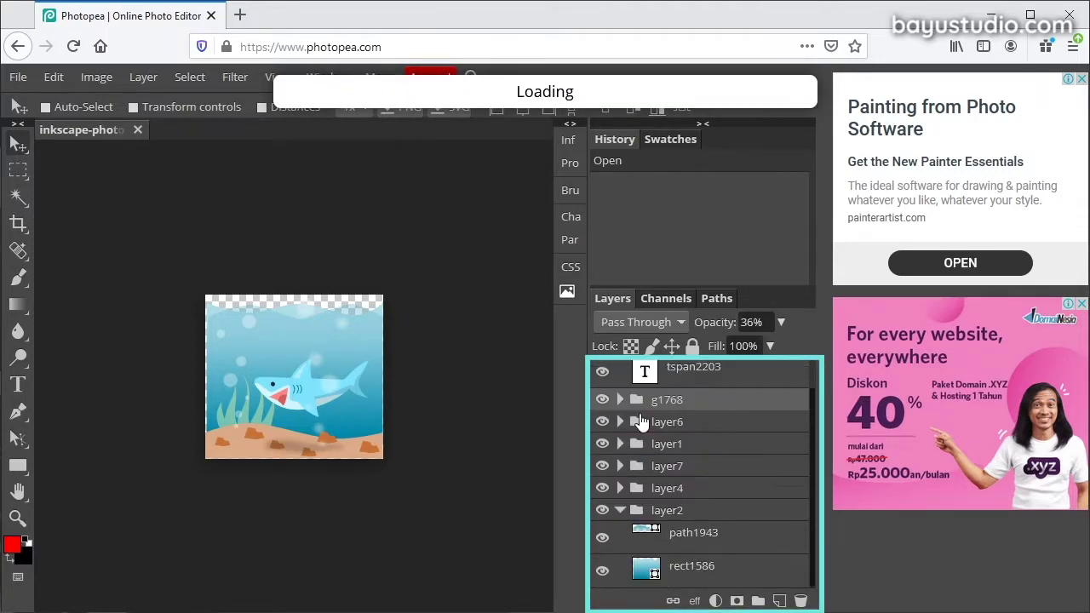
# - Nudge the bottom edge of the path1943 wave shape with the Direct Selection tool
pyautogui.click(645, 535)
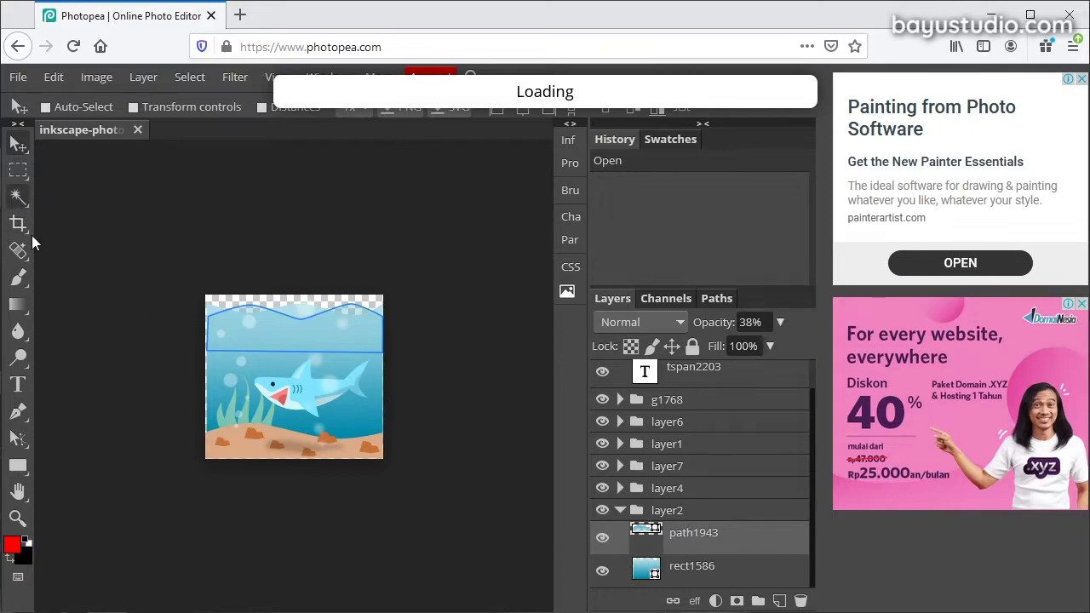
pyautogui.rightClick(18, 438)
pyautogui.click(68, 464)
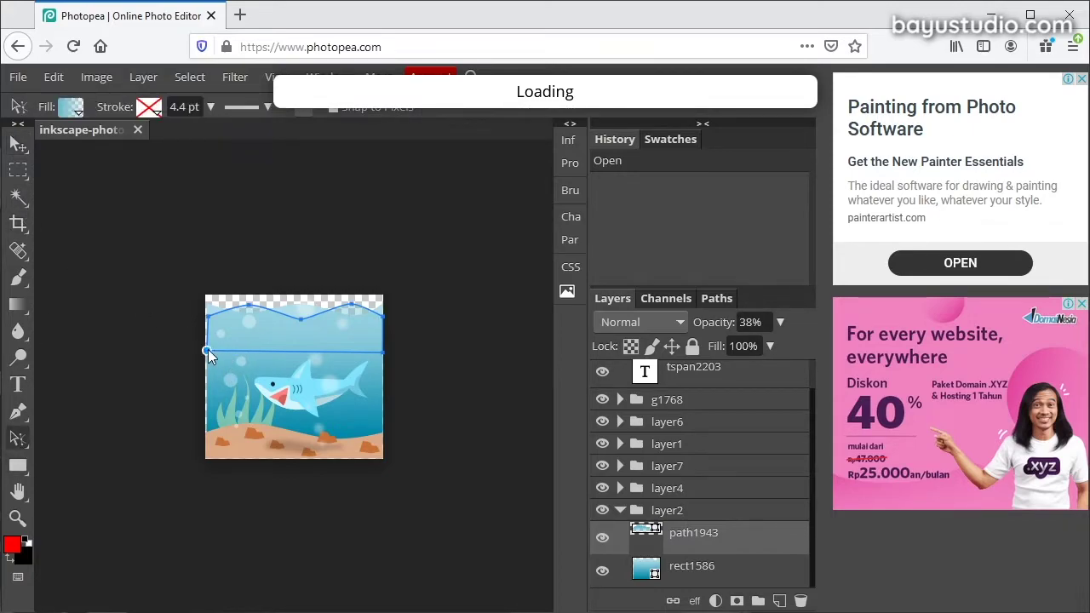
pyautogui.moveTo(213, 354); pyautogui.dragTo(211, 356)
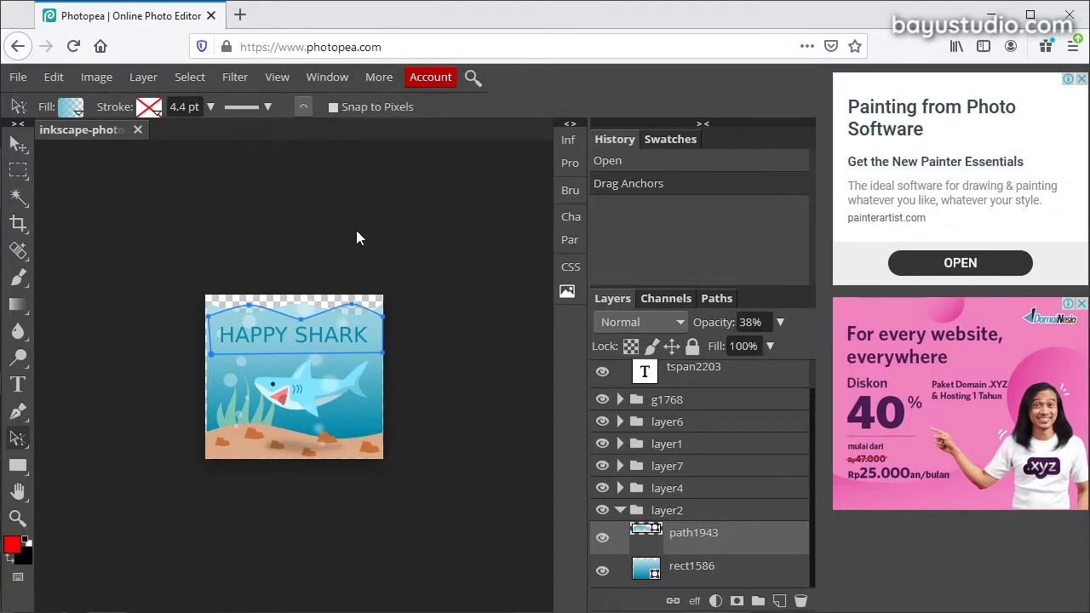
# - Save the design as inkscape-photoshop1-svg.psd in the exercises folder
pyautogui.click(20, 79)
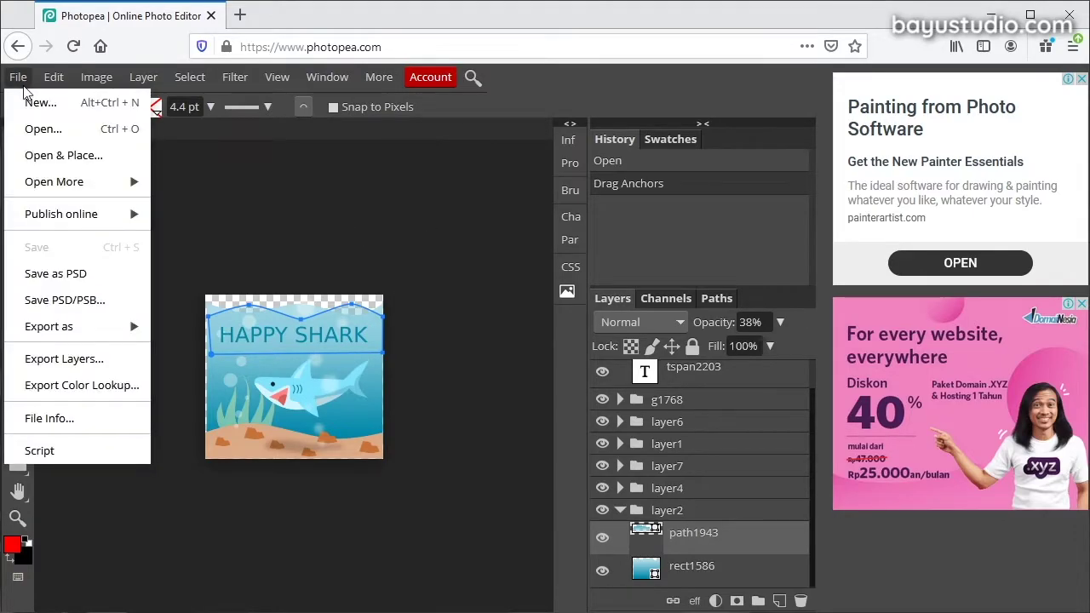
pyautogui.click(100, 275)
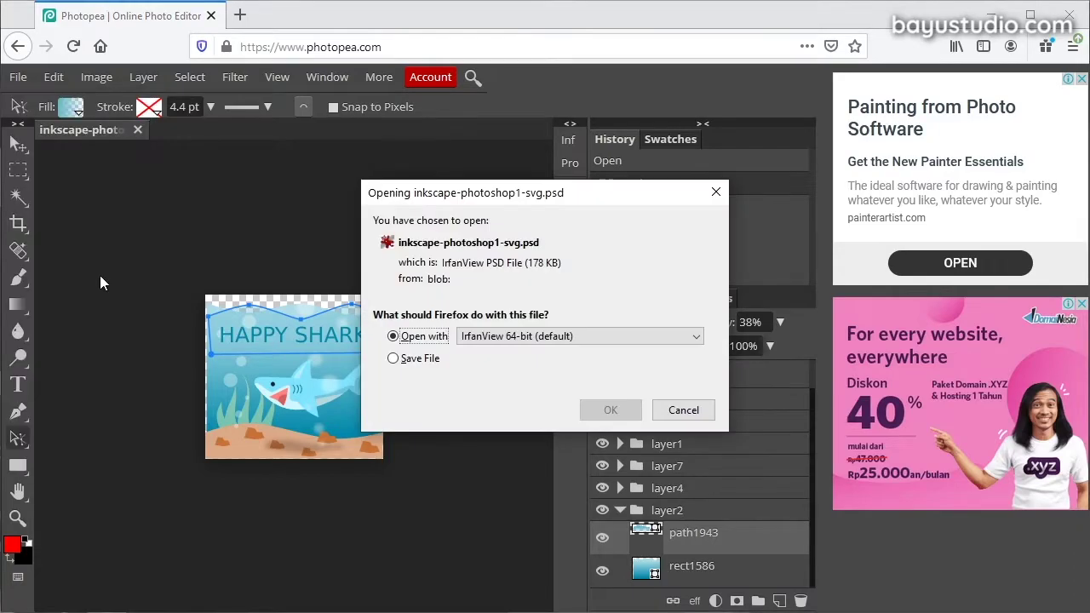
pyautogui.click(422, 357)
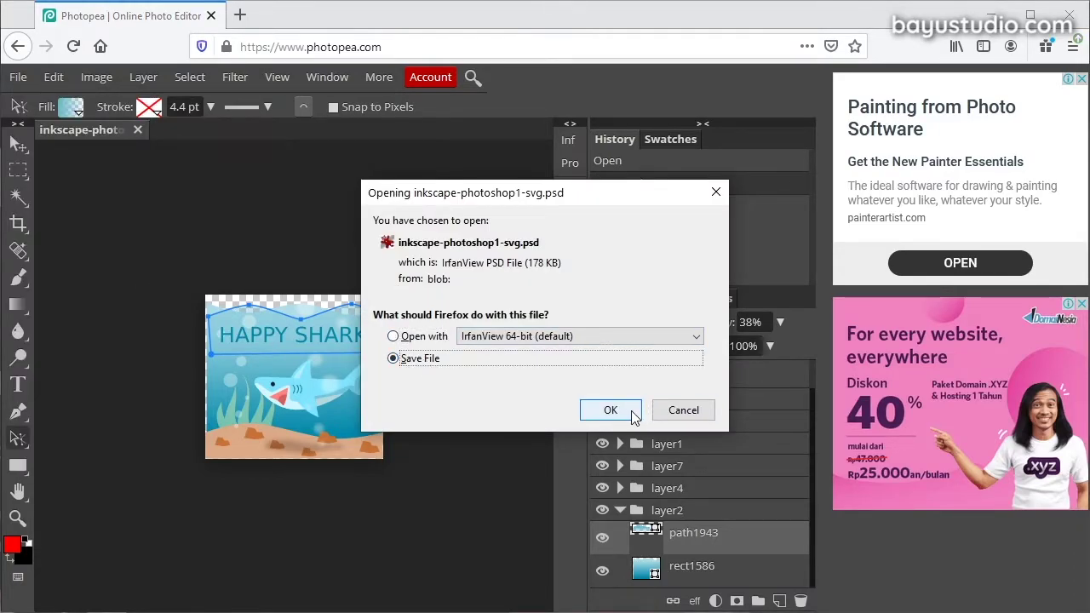
pyautogui.click(611, 409)
pyautogui.click(240, 375)
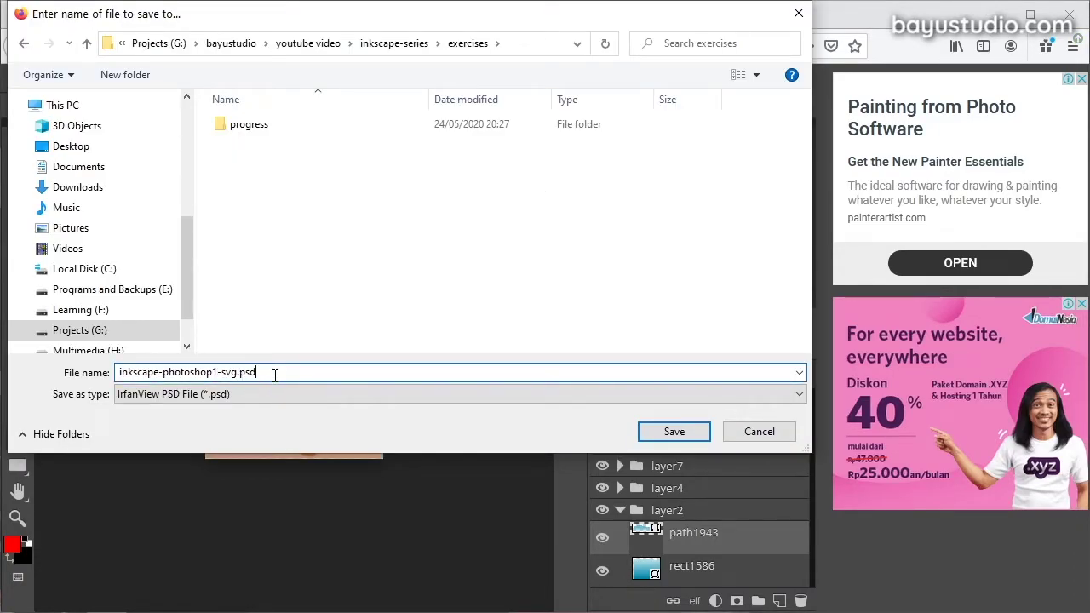
pyautogui.click(675, 432)
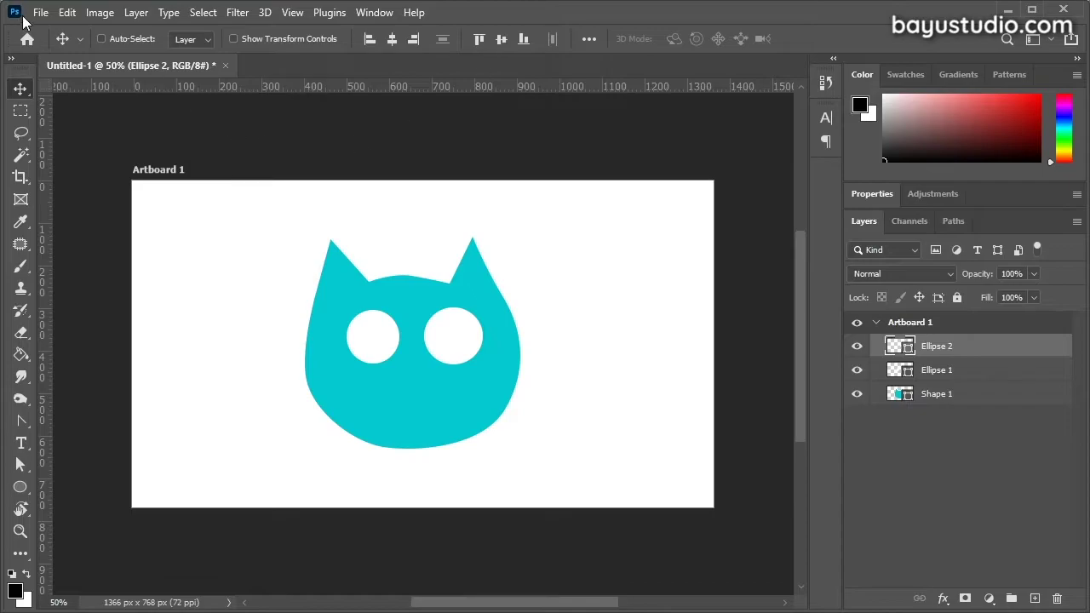
# - Open inkscape-photoshop1-svg.psd
pyautogui.click(40, 12)
pyautogui.click(335, 298)
pyautogui.scroll(-3, 335, 282)
pyautogui.scroll(-3, 336, 289)
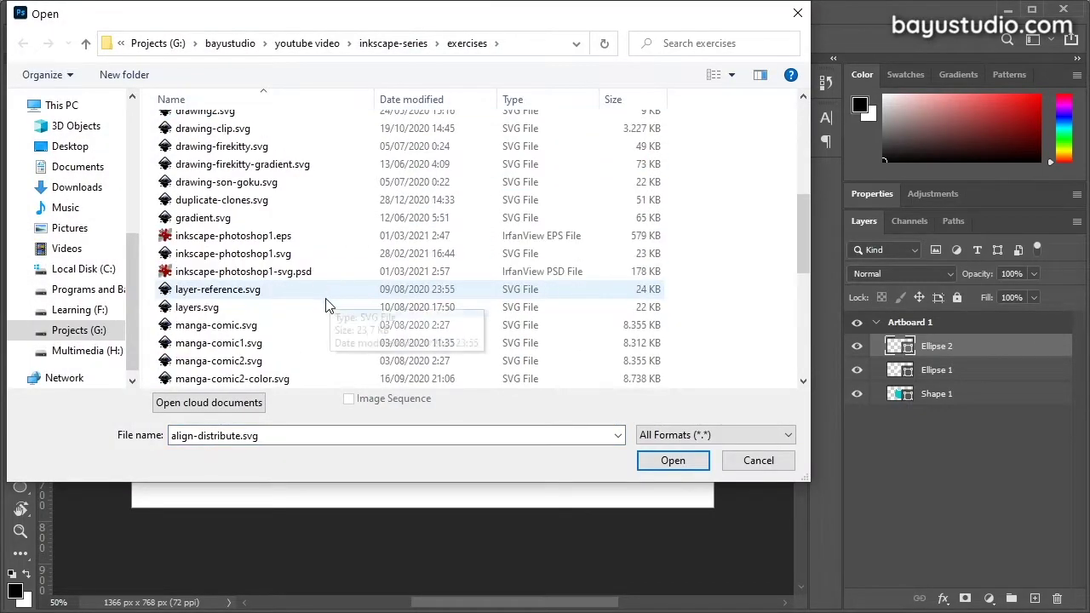
pyautogui.click(329, 271)
pyautogui.click(677, 459)
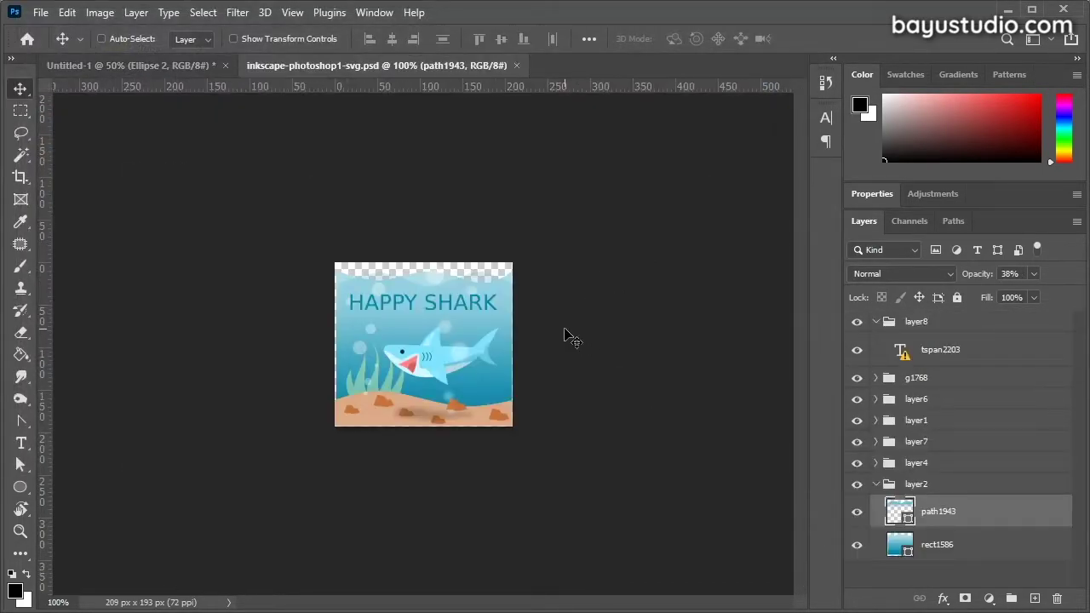
# - Expand the g1768 group, select its circle1766 layer, and switch to path selection
pyautogui.click(943, 383)
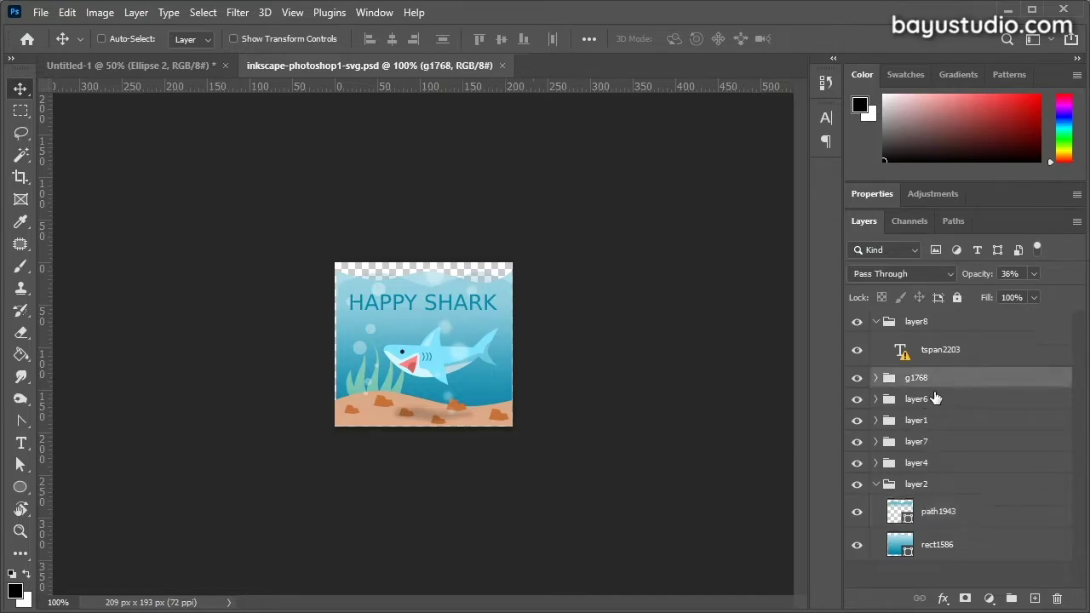
pyautogui.click(876, 378)
pyautogui.click(951, 407)
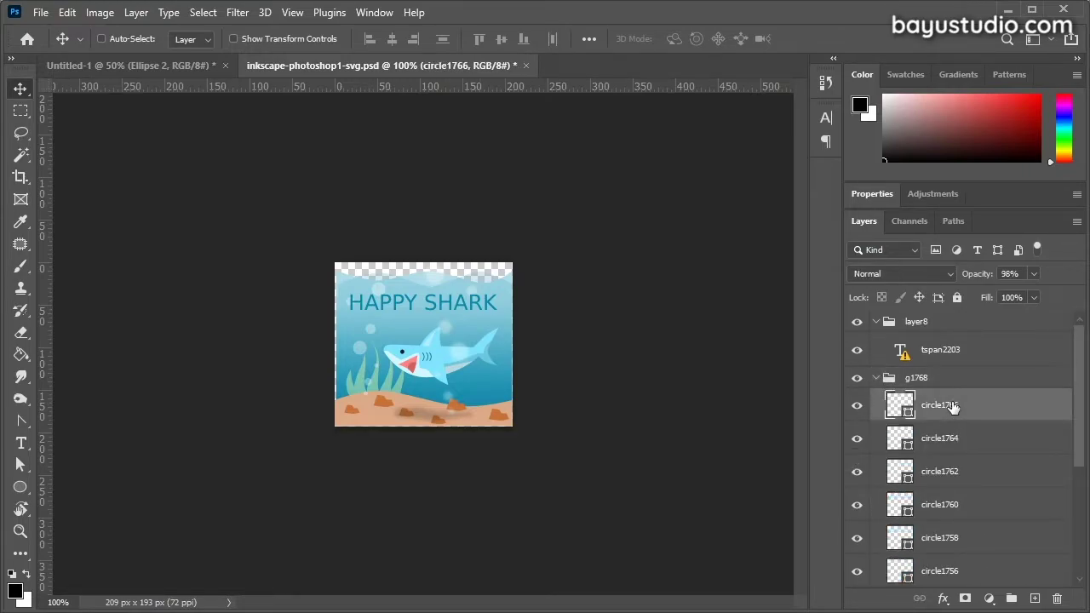
pyautogui.press('a')
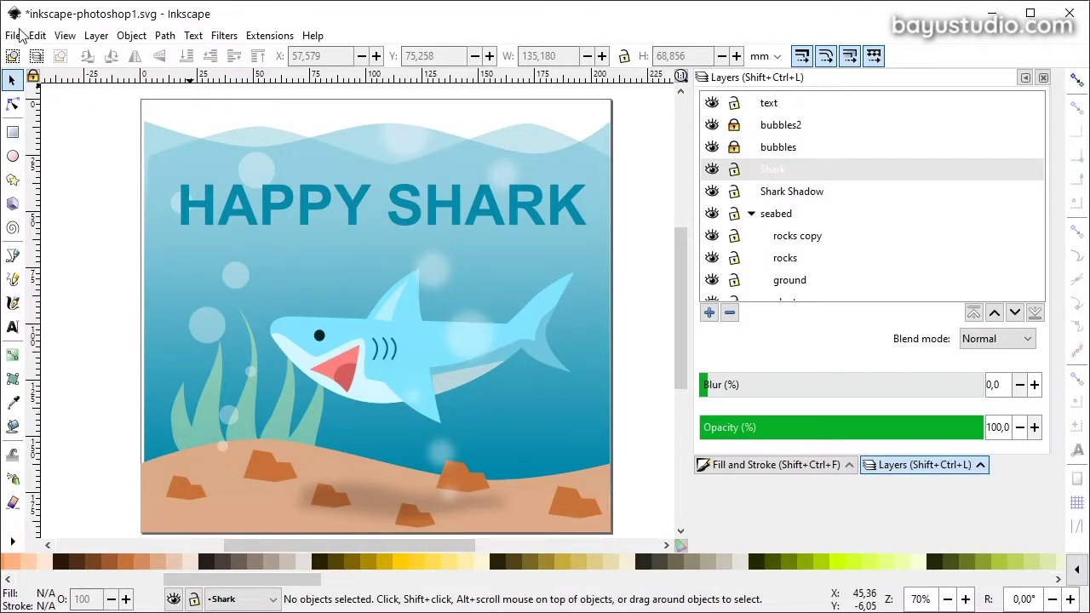
# - Open Document Properties to view the 208,75189 × 192,55561 mm custom page size
pyautogui.click(13, 35)
pyautogui.click(119, 326)
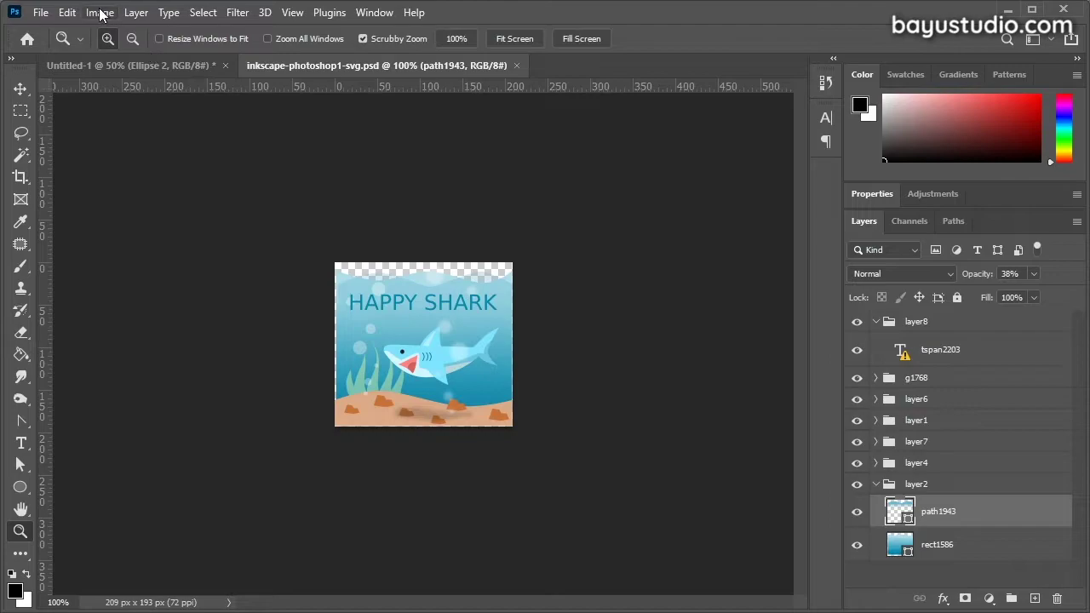
# - Show the Image Size dialog with the PSD at 209 × 193 px, 72 pixels/inch
pyautogui.click(100, 12)
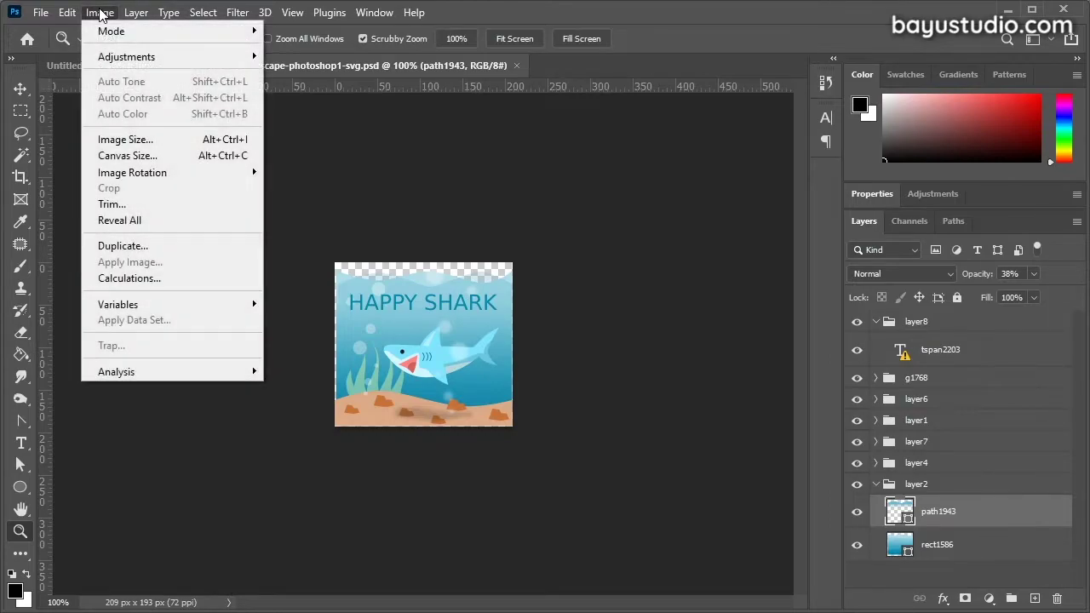
pyautogui.click(155, 139)
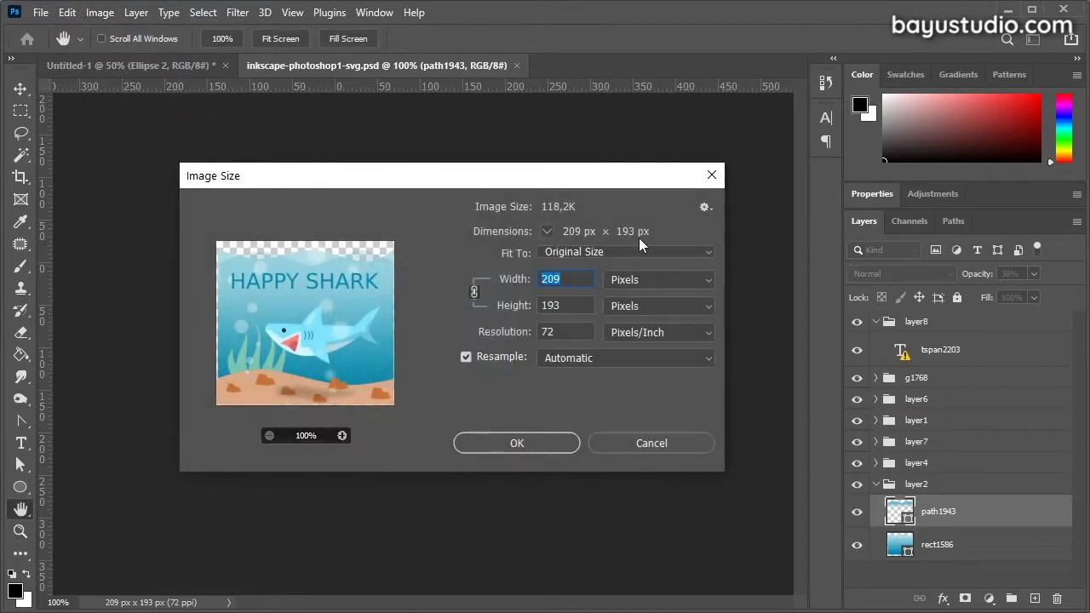
pyautogui.click(578, 308)
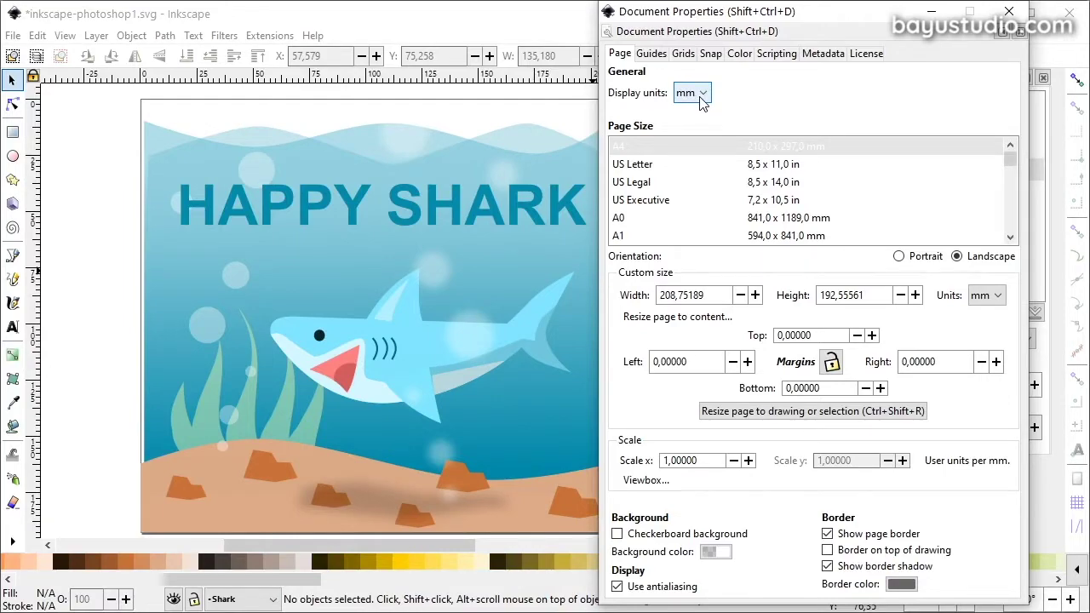
# - In Inkscape's Document Properties, set display units and custom page size units to px
pyautogui.click(691, 92)
pyautogui.click(703, 82)
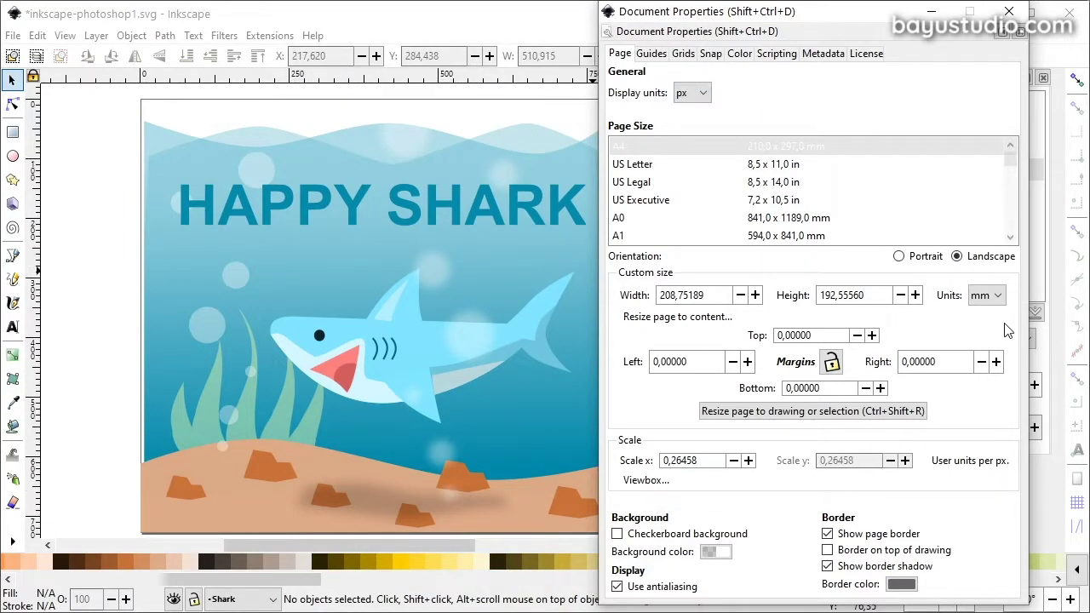
pyautogui.click(984, 295)
pyautogui.click(981, 294)
# - Resize the image to Millimeters, width 209 at 300 pixels/inch, giving 2469 × 2280 px
pyautogui.click(983, 294)
pyautogui.click(978, 279)
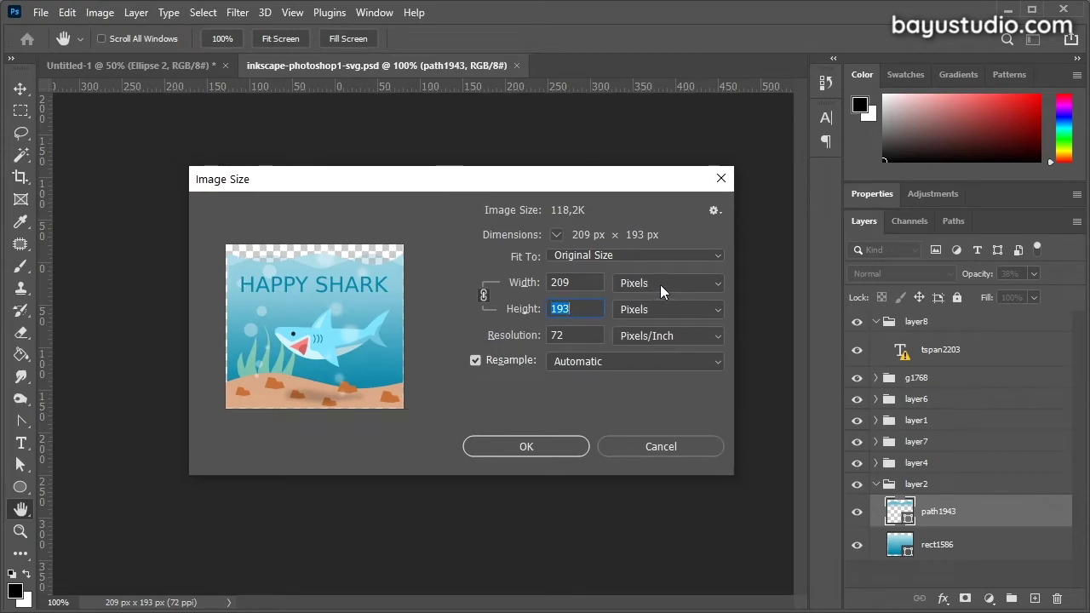
pyautogui.doubleClick(547, 282)
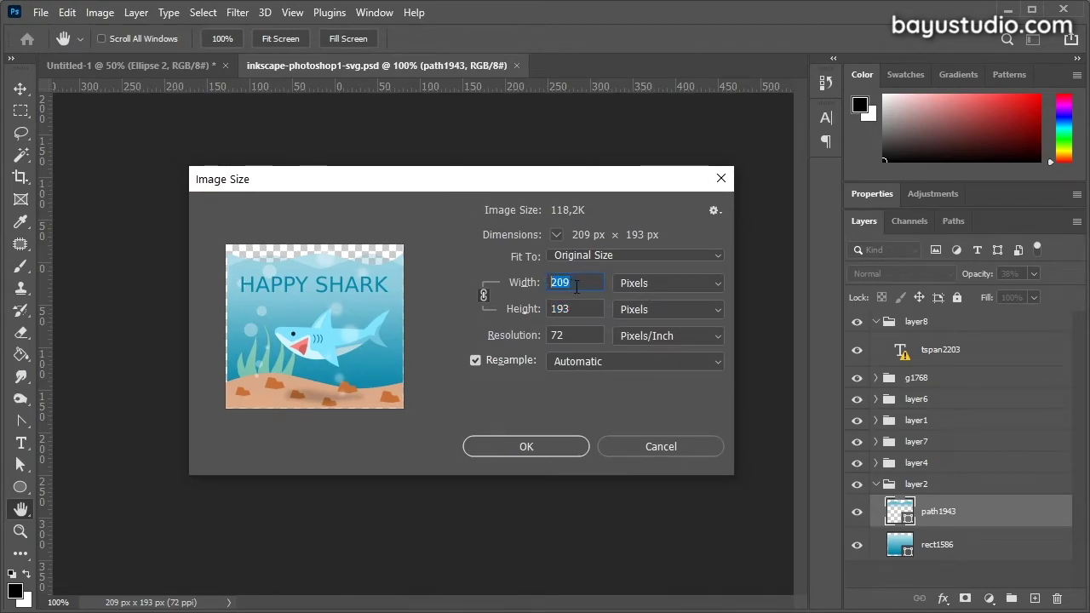
pyautogui.click(578, 286)
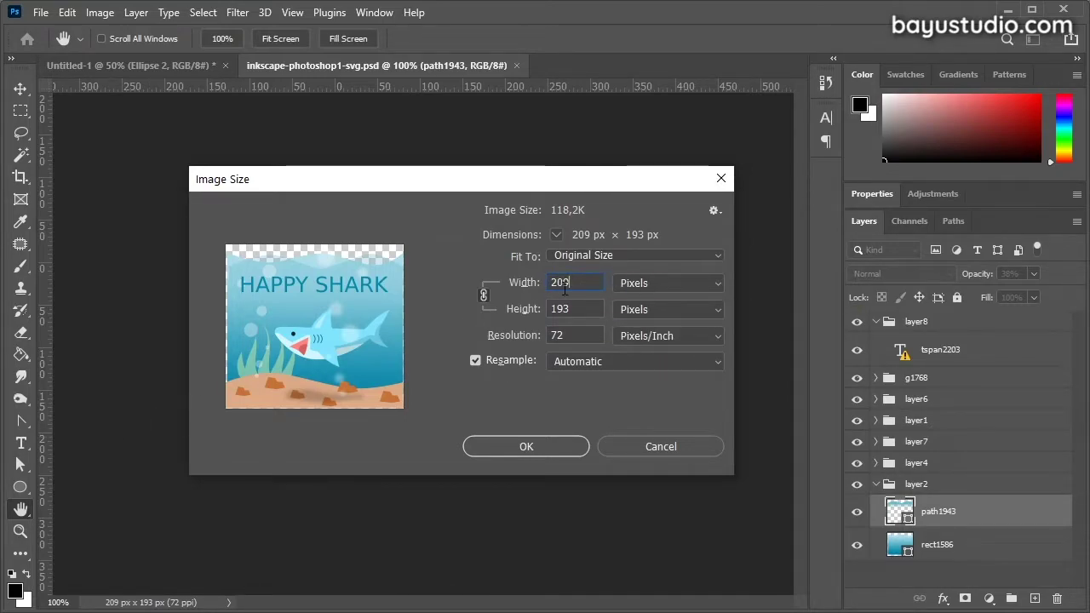
pyautogui.click(634, 284)
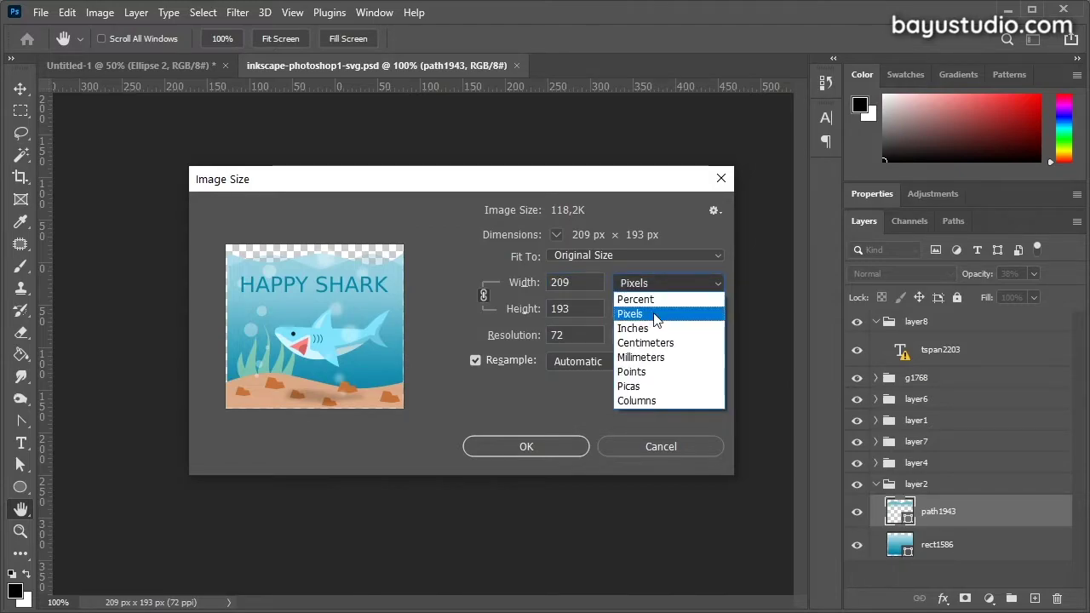
pyautogui.click(668, 357)
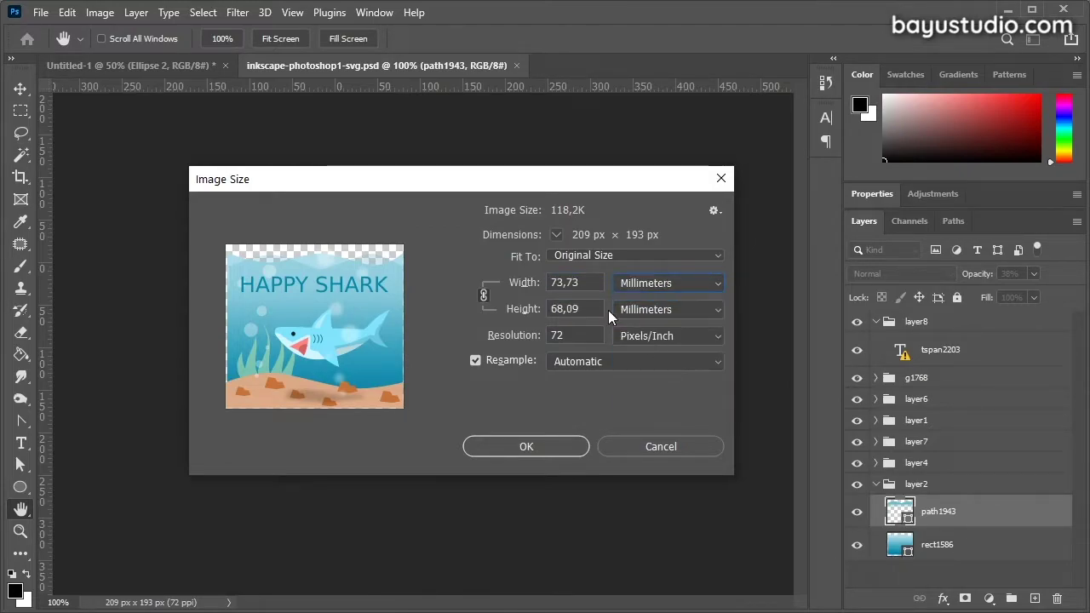
pyautogui.doubleClick(584, 282)
pyautogui.write('20')
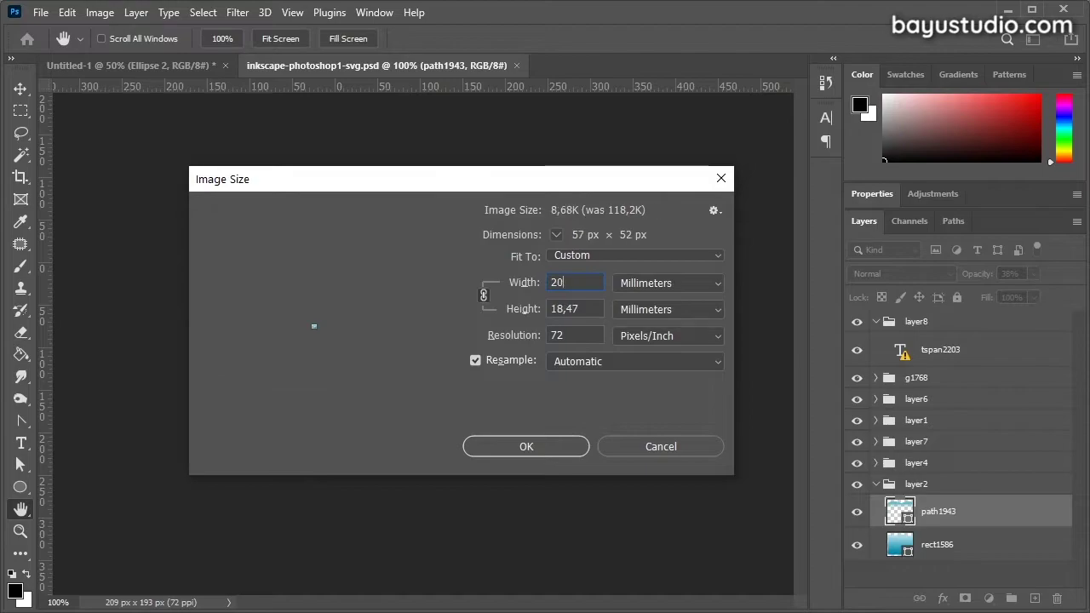
pyautogui.write('9')
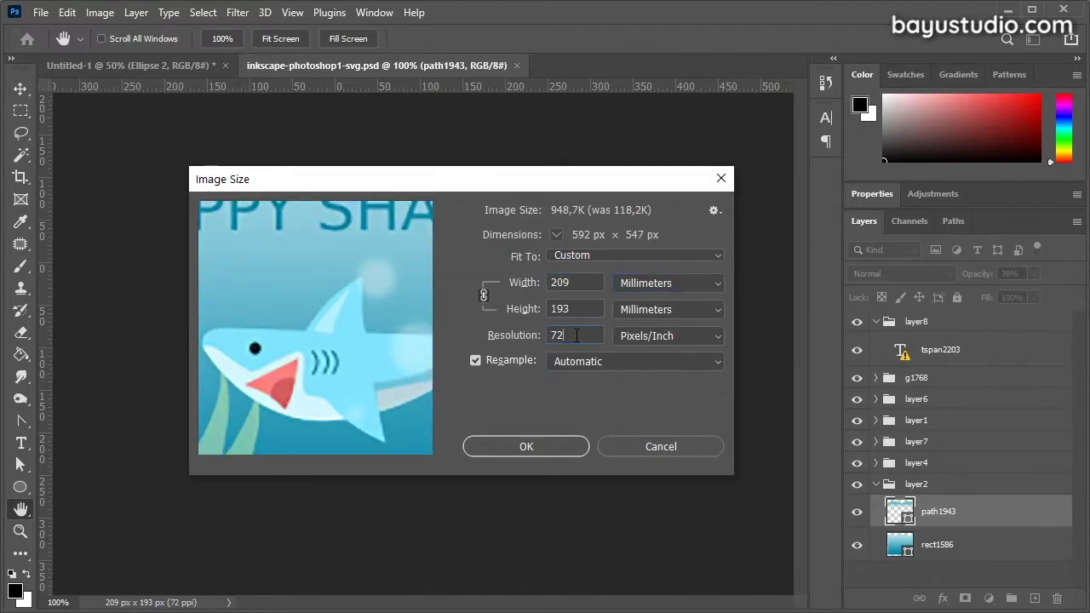
pyautogui.write('30')
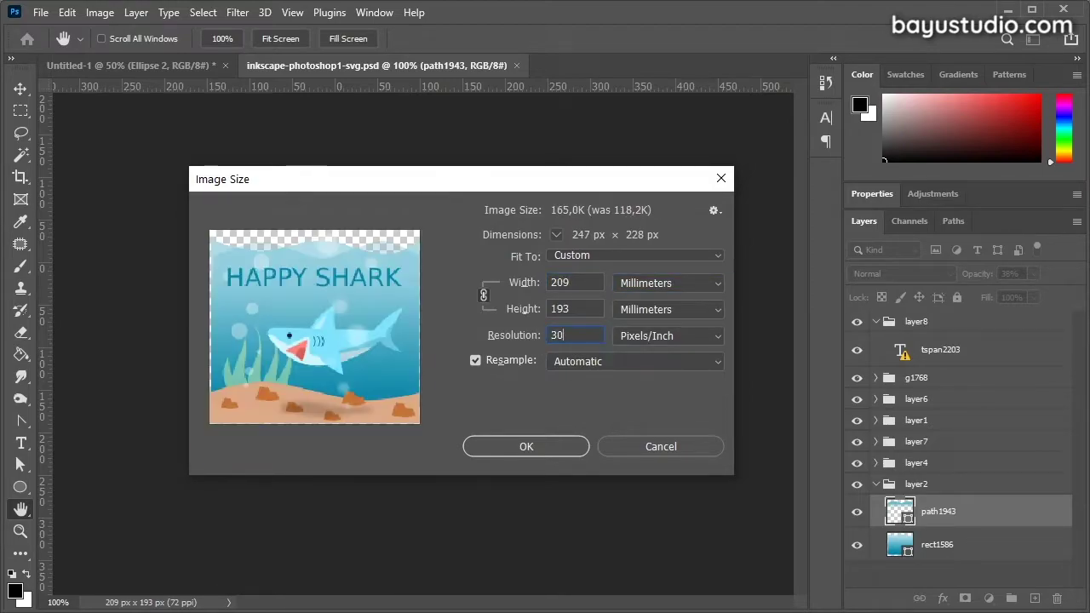
pyautogui.write('0')
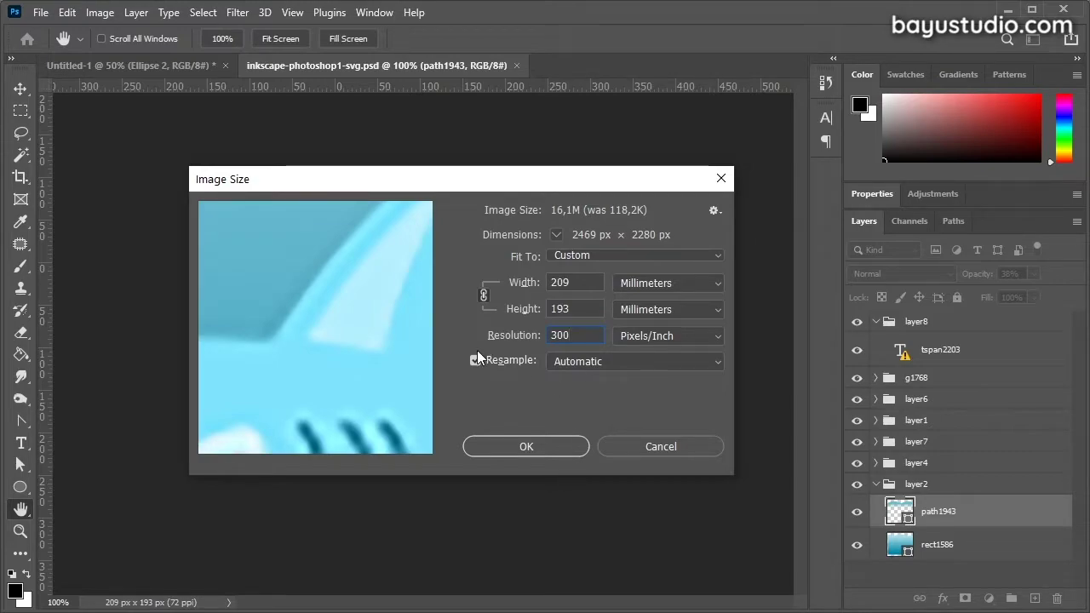
pyautogui.moveTo(303, 297)
pyautogui.mouseDown()
pyautogui.moveTo(372, 304)
pyautogui.moveTo(383, 335)
pyautogui.moveTo(287, 341)
pyautogui.moveTo(320, 296)
pyautogui.moveTo(348, 403)
pyautogui.moveTo(349, 354)
pyautogui.mouseUp()
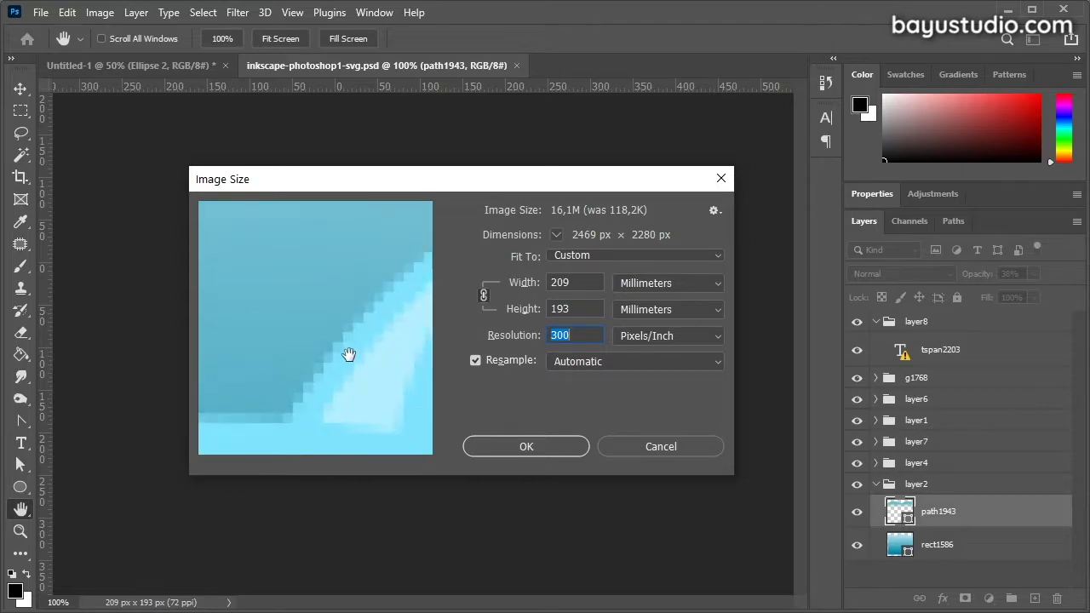
pyautogui.click(571, 449)
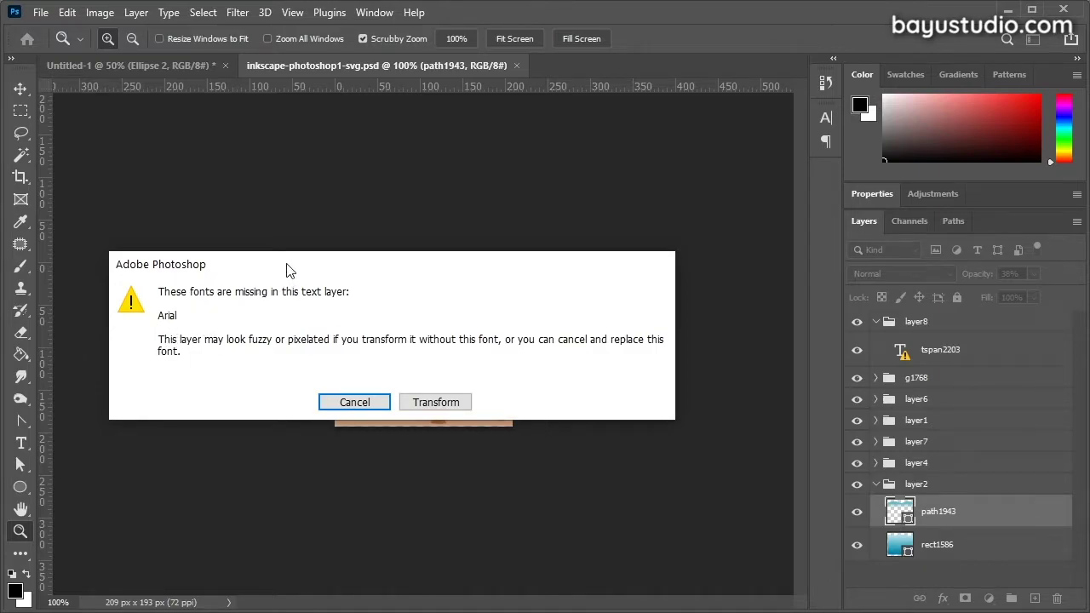
# - Transform the text despite missing Arial, then zoom in and out on the enlarged shark
pyautogui.moveTo(287, 266); pyautogui.dragTo(304, 246)
pyautogui.click(452, 382)
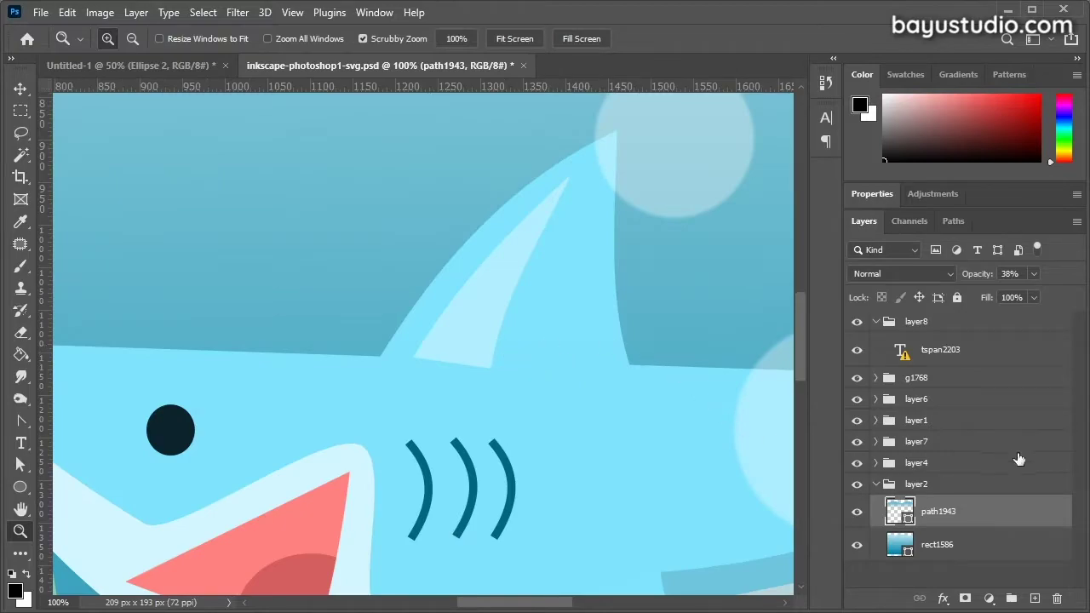
pyautogui.hotkey('ctrl', '-')
pyautogui.hotkey('ctrl', '+')
pyautogui.hotkey('ctrl', '-')
pyautogui.hotkey('ctrl', '-')
pyautogui.hotkey('ctrl', '-')
pyautogui.hotkey('ctrl', '+')
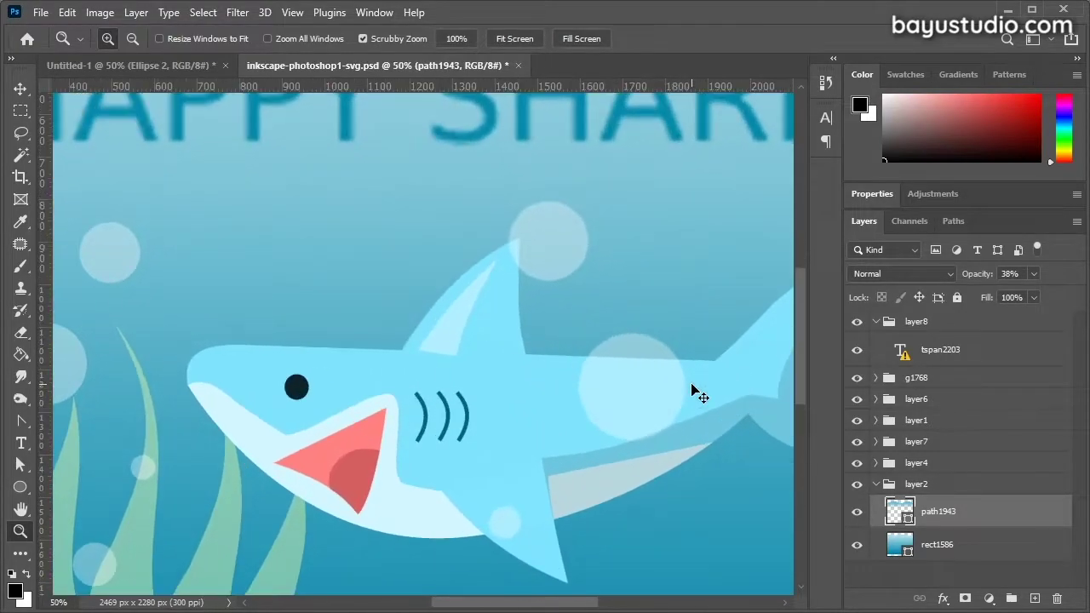
pyautogui.hotkey('ctrl', '+')
pyautogui.hotkey('ctrl', '+')
pyautogui.hotkey('ctrl', '-')
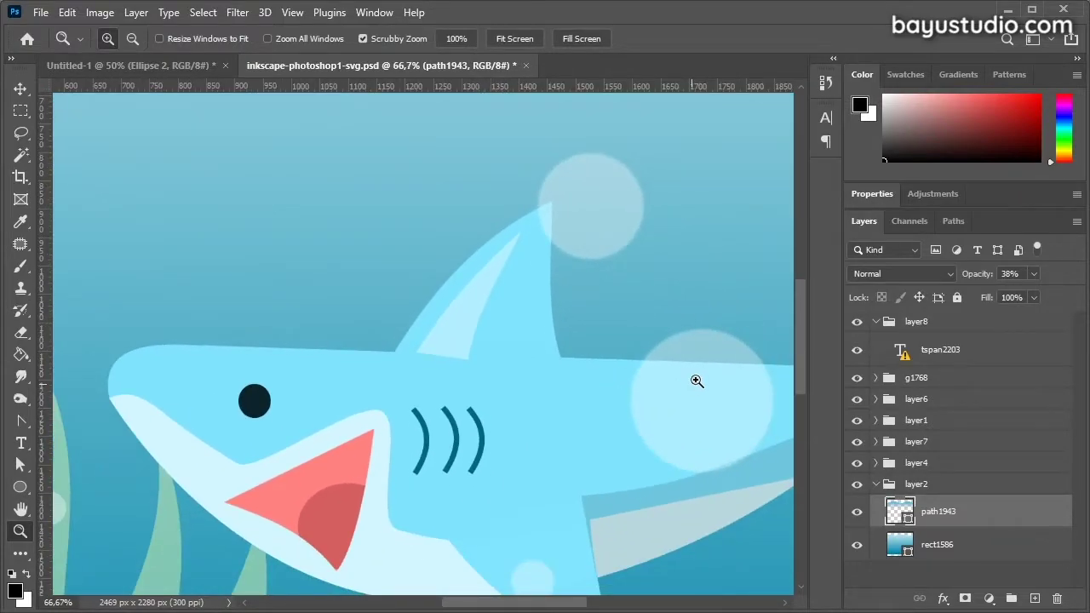
pyautogui.moveTo(802, 349); pyautogui.dragTo(795, 270)
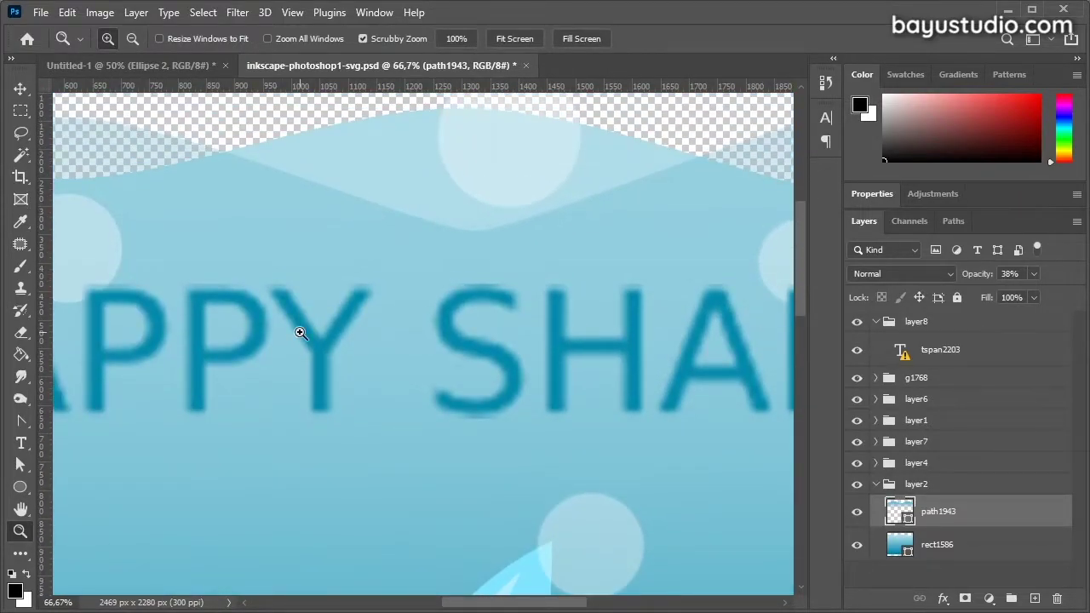
pyautogui.hotkey('ctrl', '-')
pyautogui.hotkey('ctrl', '-')
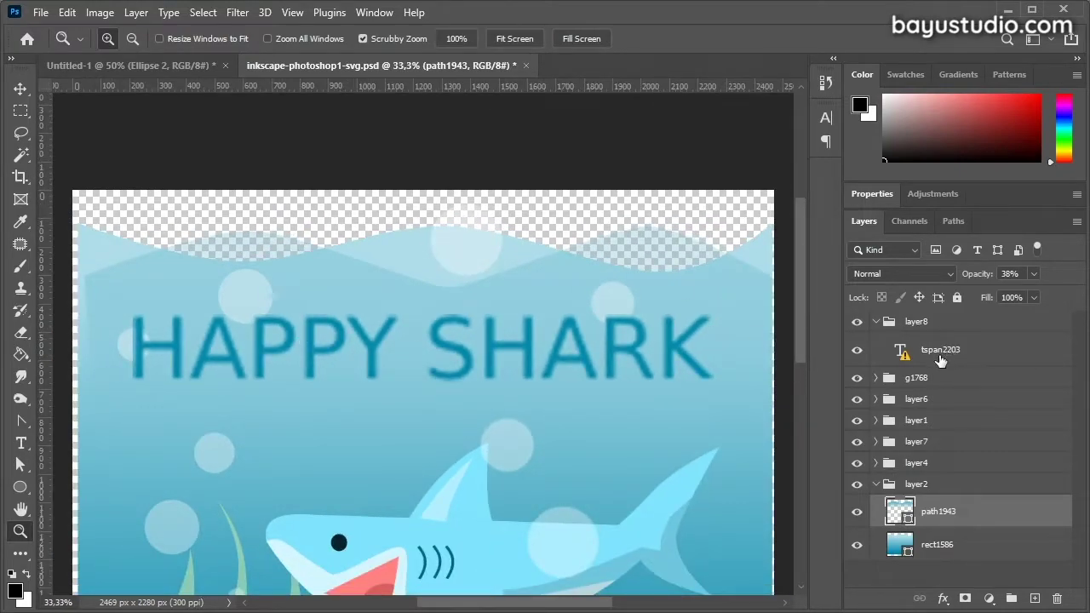
# - Set the tspan2203 HAPPY SHARK title's font to Arial and commit the edit
pyautogui.click(906, 350)
pyautogui.doubleClick(907, 351)
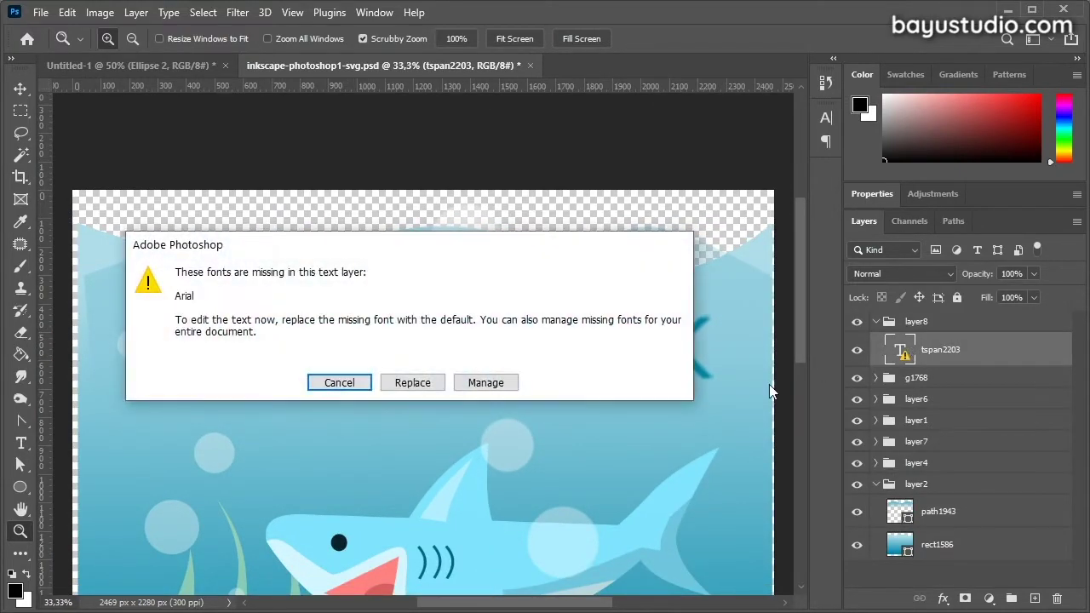
pyautogui.click(412, 383)
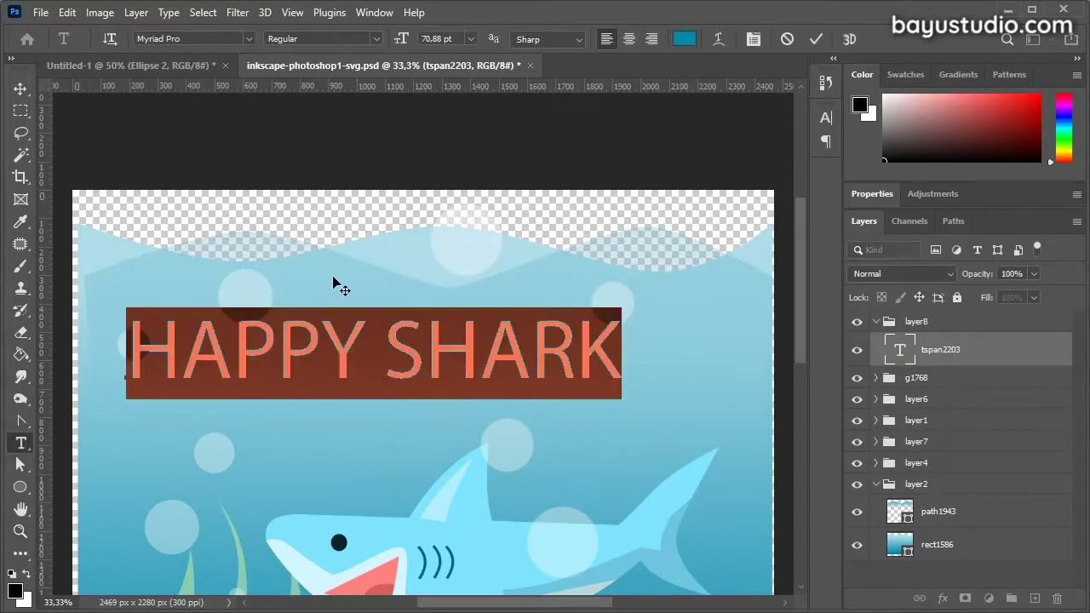
pyautogui.click(251, 40)
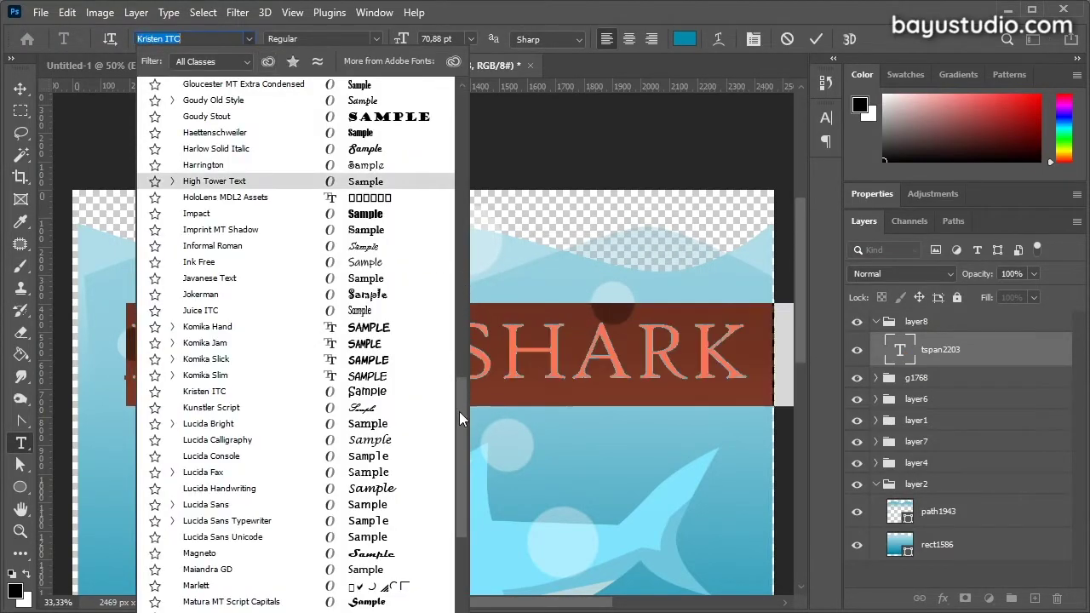
pyautogui.moveTo(456, 439); pyautogui.dragTo(460, 116)
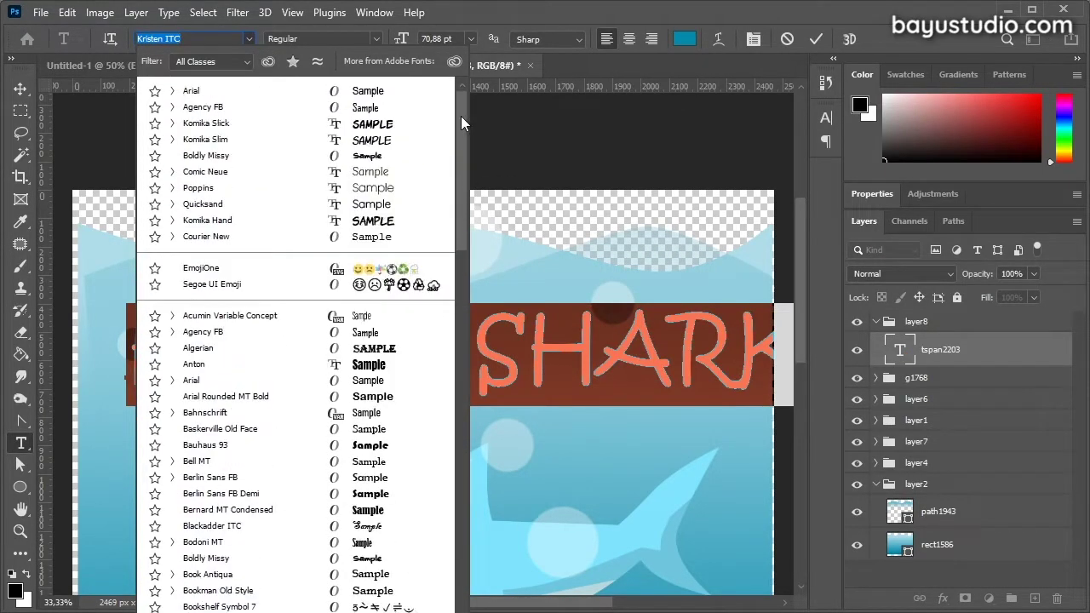
pyautogui.click(215, 86)
pyautogui.click(559, 356)
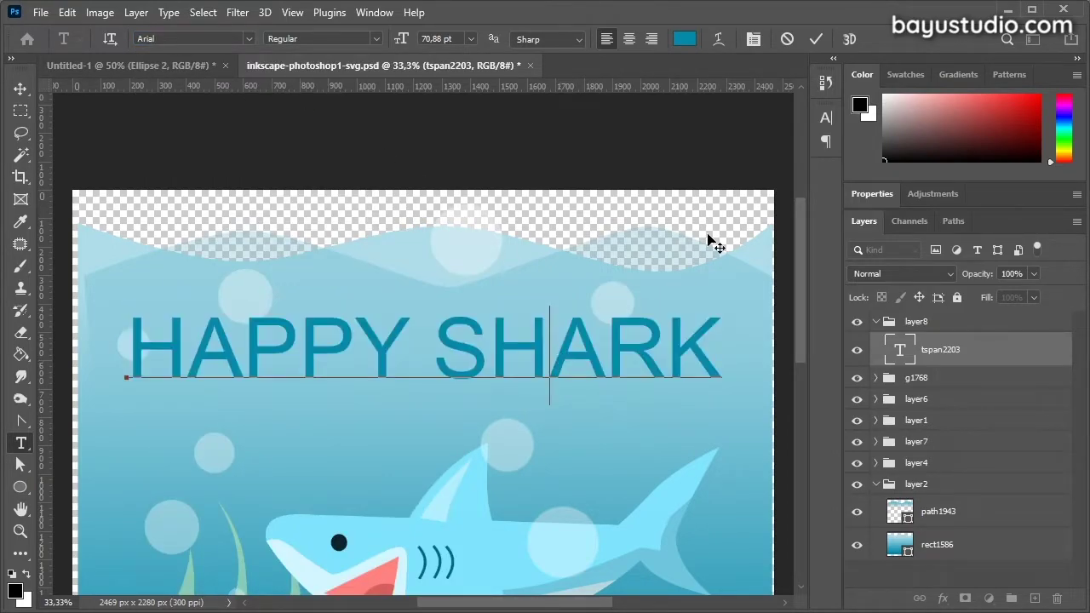
pyautogui.click(816, 38)
# - Zoom in on the shark's gills
pyautogui.press('z')
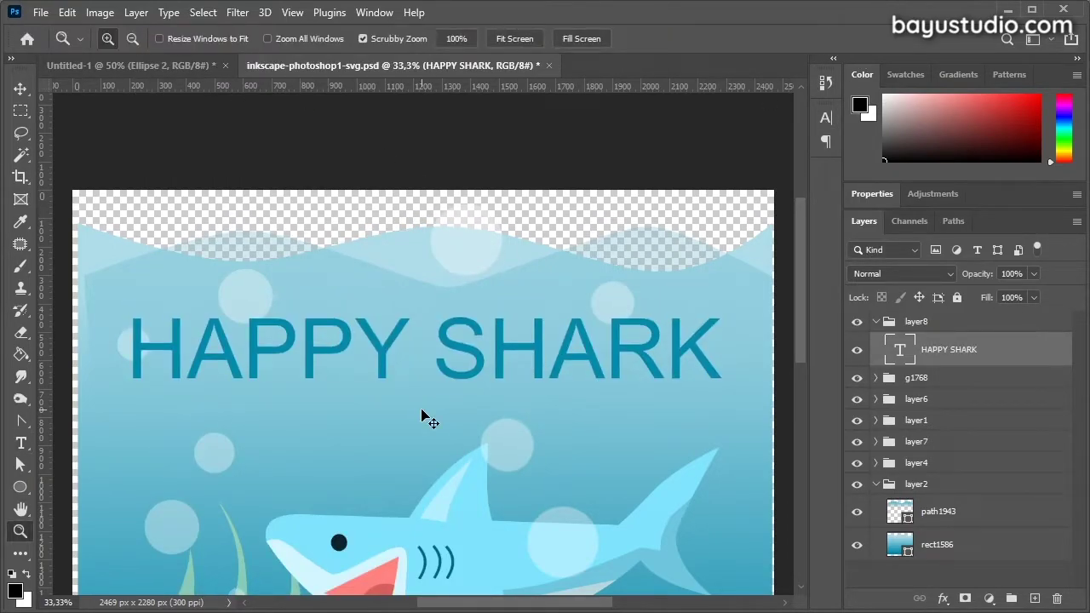
pyautogui.click(420, 410)
pyautogui.click(423, 415)
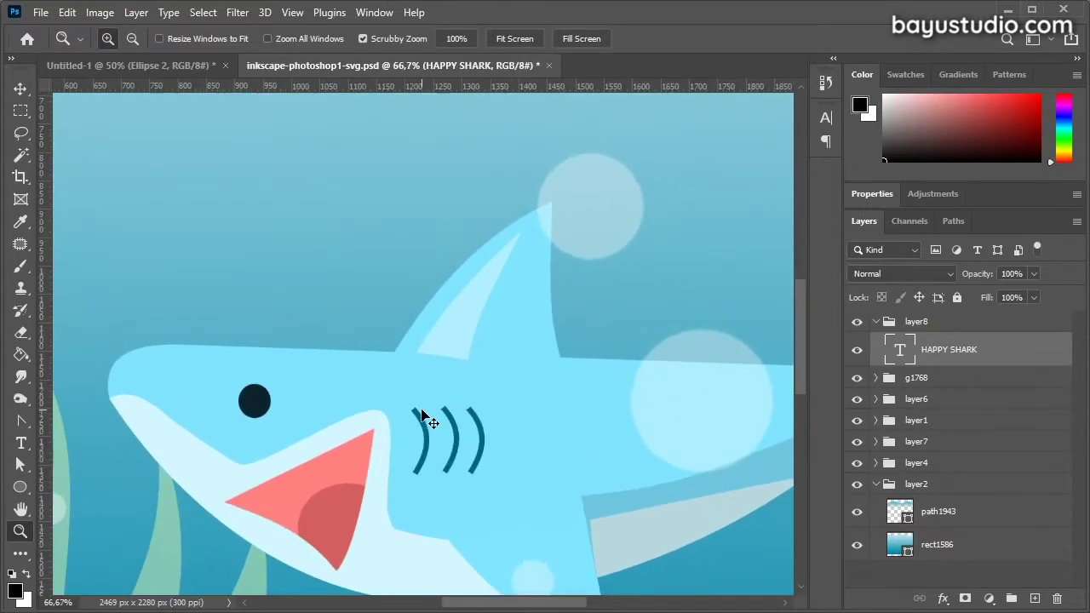
# - Expand group g1768 and inspect its circle1766 and circle1764 layers
pyautogui.click(876, 377)
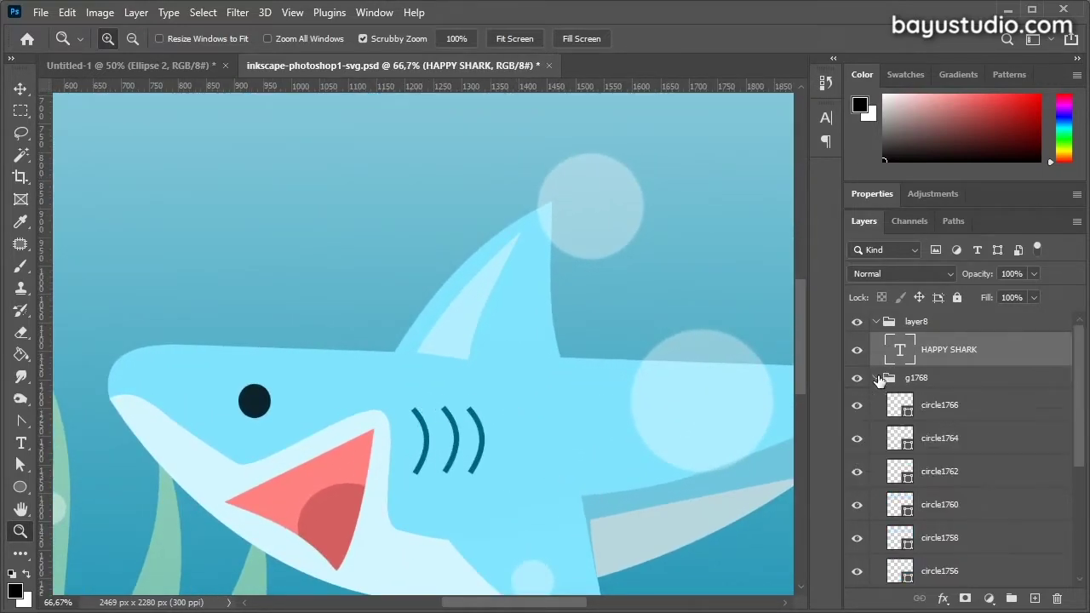
pyautogui.click(986, 421)
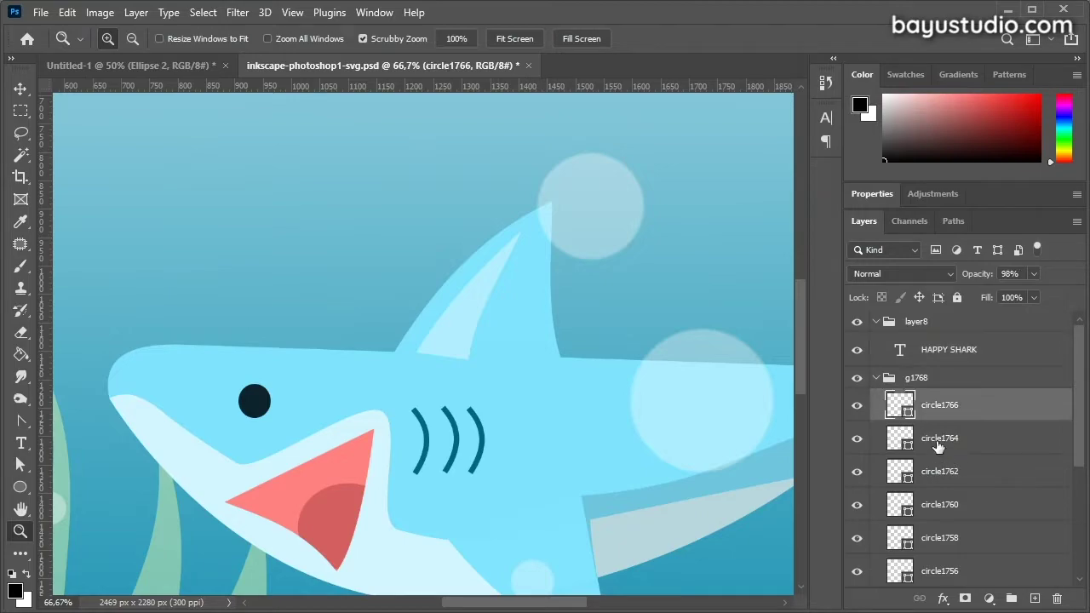
pyautogui.click(939, 443)
pyautogui.click(926, 407)
pyautogui.hotkey('ctrl', '-')
pyautogui.hotkey('ctrl', '-')
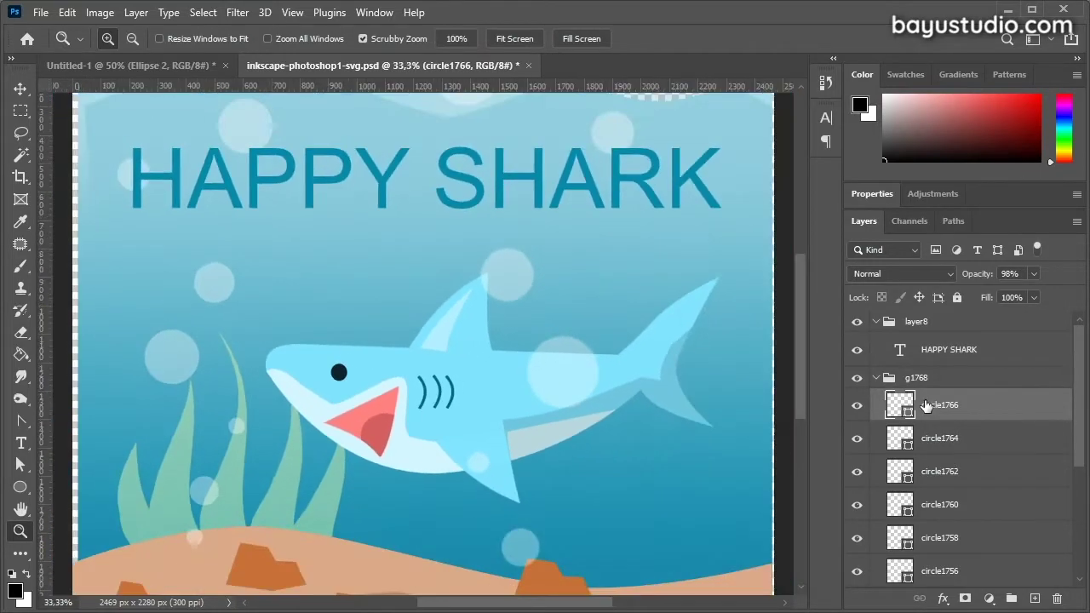
# - Select the path1505 shark body and drag its nose anchor upward to bulge the head
pyautogui.press('v')
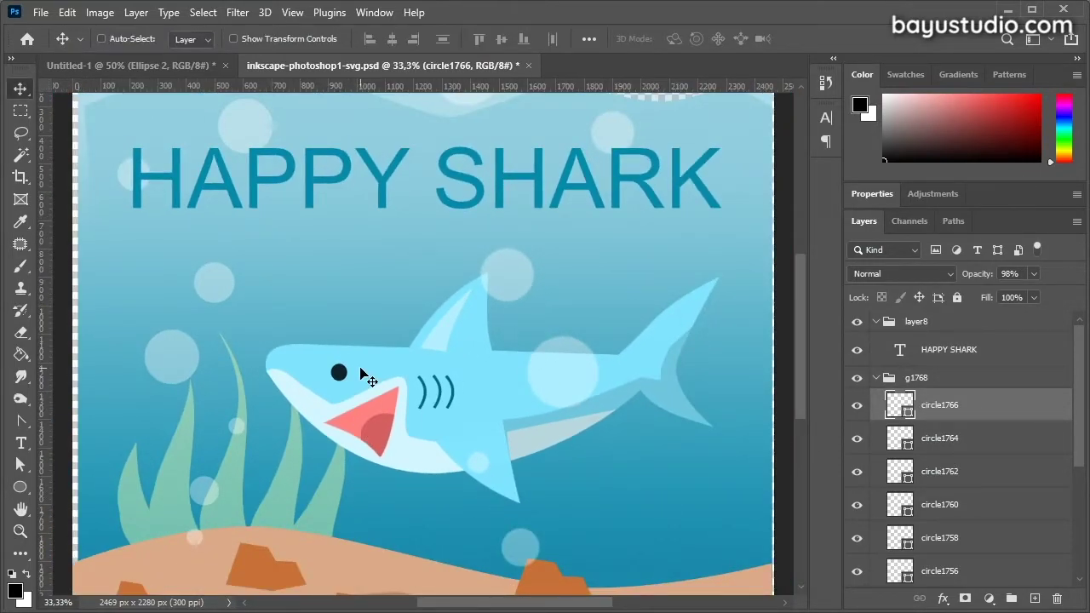
pyautogui.rightClick(367, 362)
pyautogui.click(428, 400)
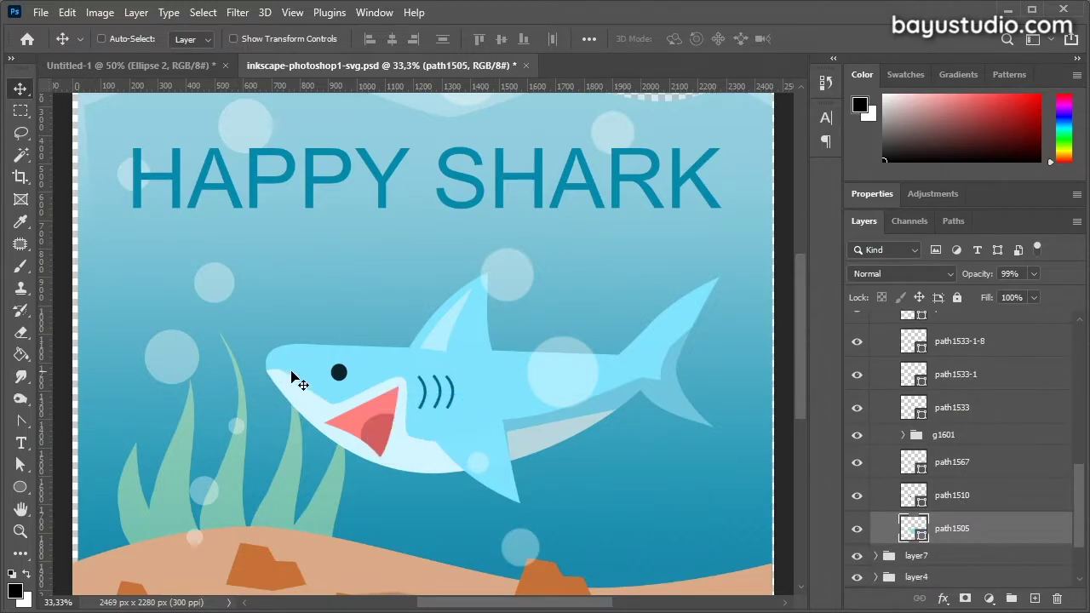
pyautogui.click(21, 464)
pyautogui.click(311, 351)
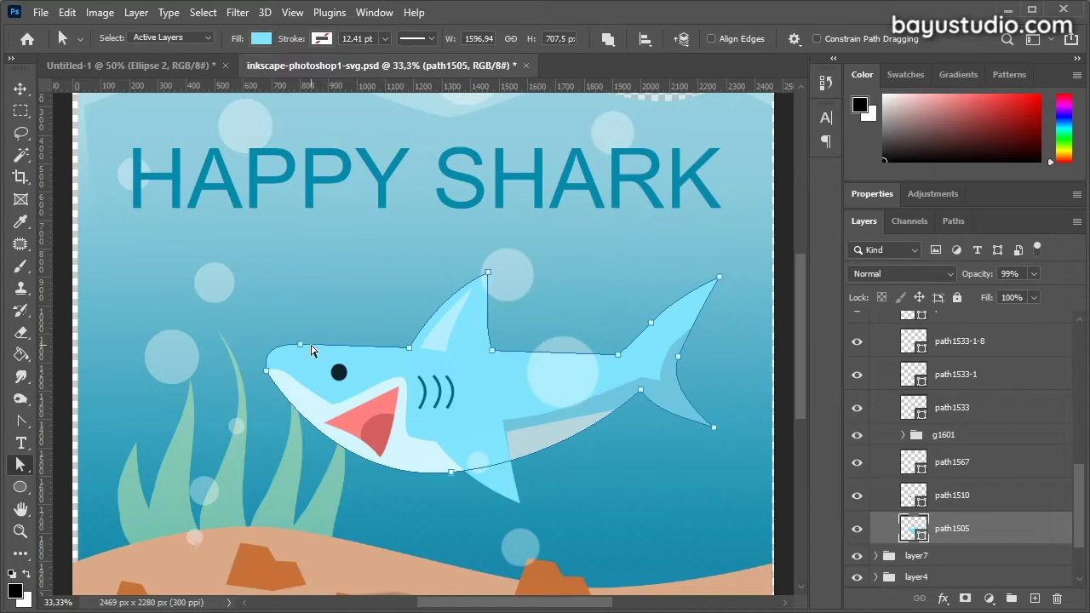
pyautogui.click(299, 345)
pyautogui.moveTo(300, 349)
pyautogui.mouseDown()
pyautogui.moveTo(300, 319)
pyautogui.moveTo(300, 335)
pyautogui.mouseUp()
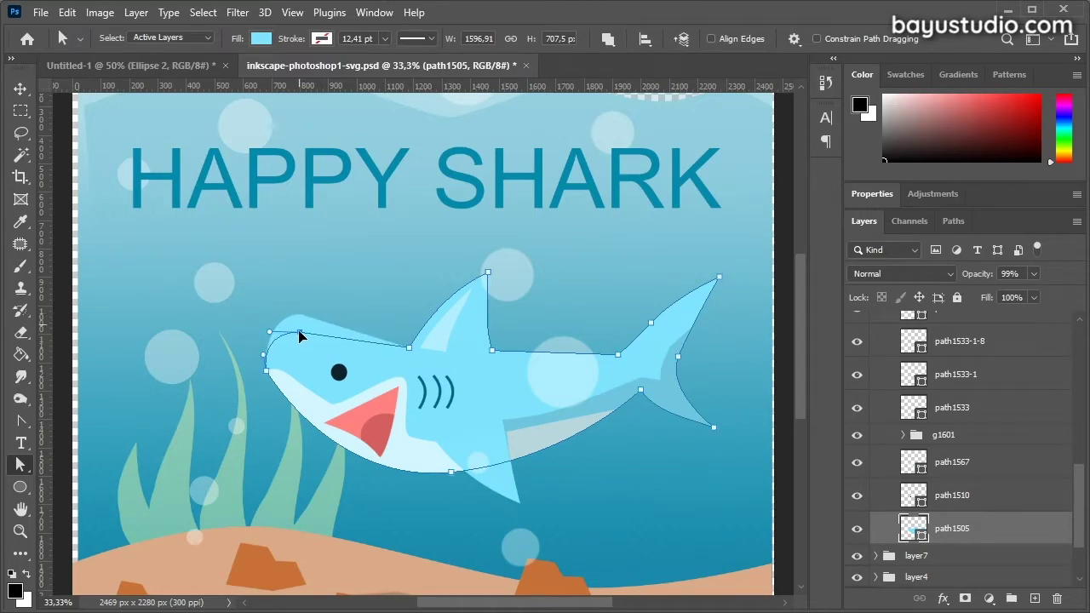
pyautogui.press('v')
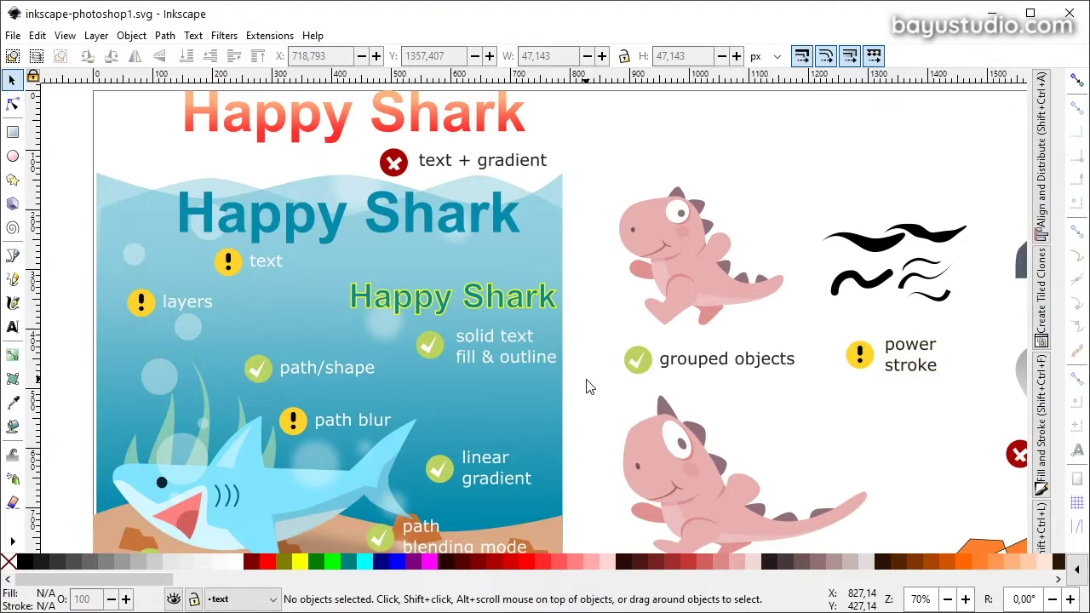
pyautogui.scroll(-1, 600, 396)
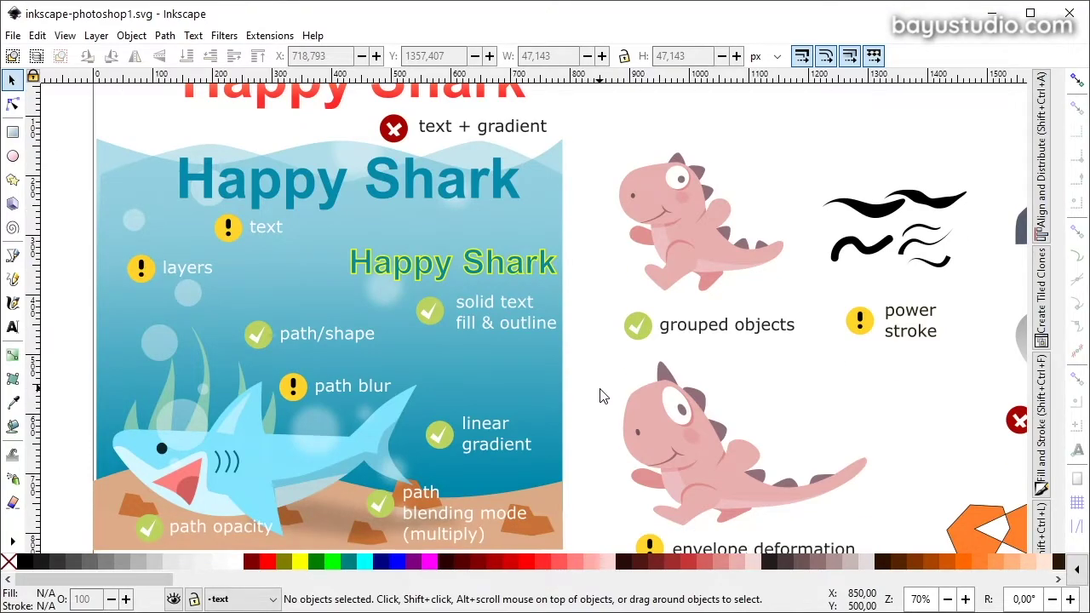
pyautogui.scroll(1, 600, 396)
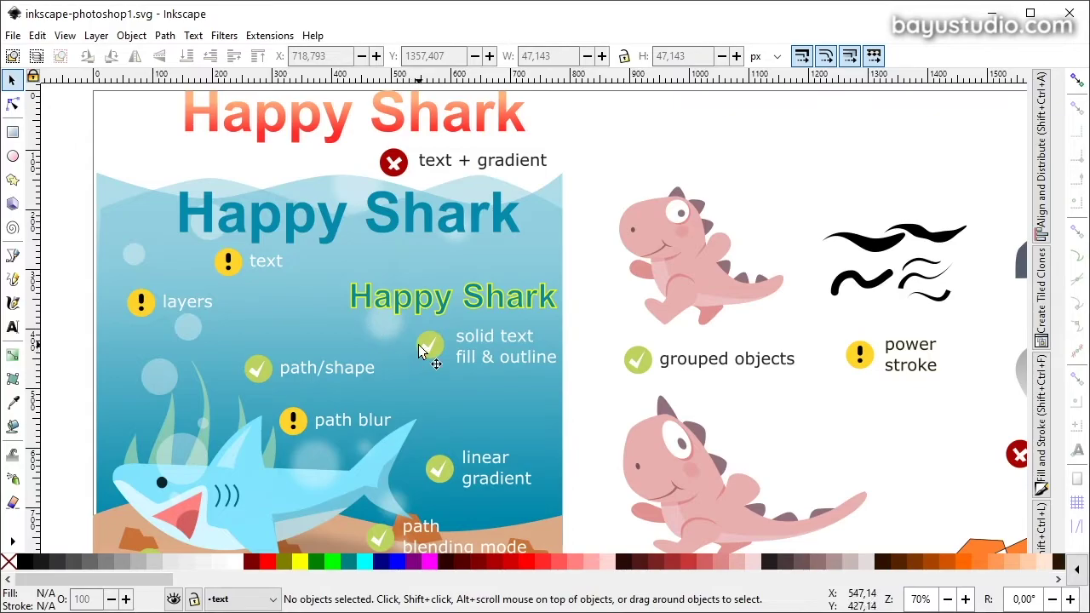
pyautogui.hscroll(2, 419, 351)
pyautogui.scroll(-1, 511, 332)
pyautogui.hscroll(3, 511, 332)
pyautogui.hscroll(2, 528, 345)
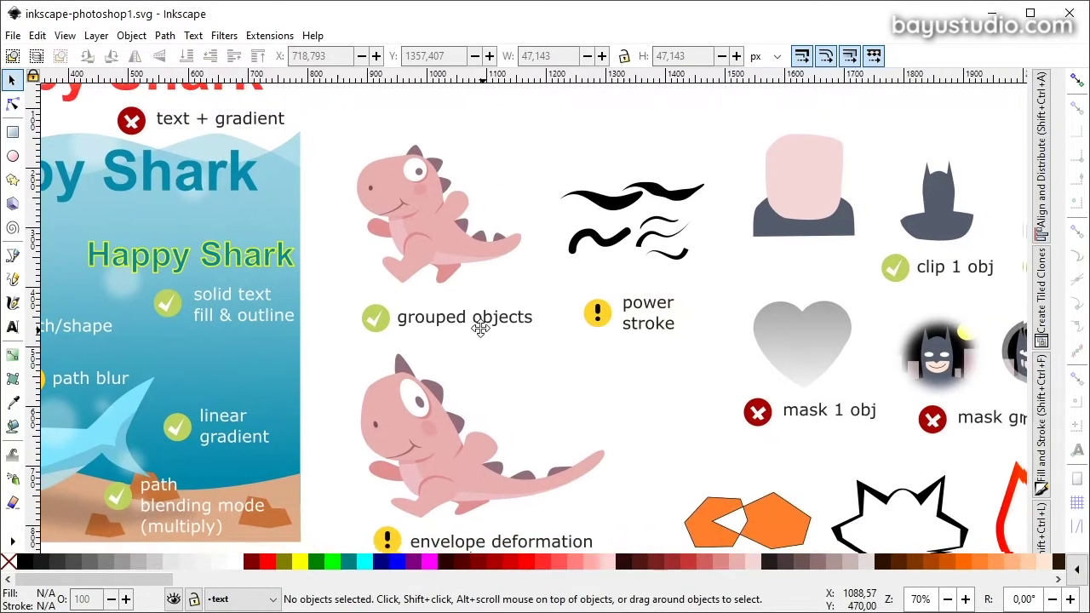
pyautogui.scroll(-1, 400, 311)
pyautogui.hscroll(1, 400, 311)
pyautogui.scroll(1, 323, 275)
pyautogui.hscroll(-4, 324, 275)
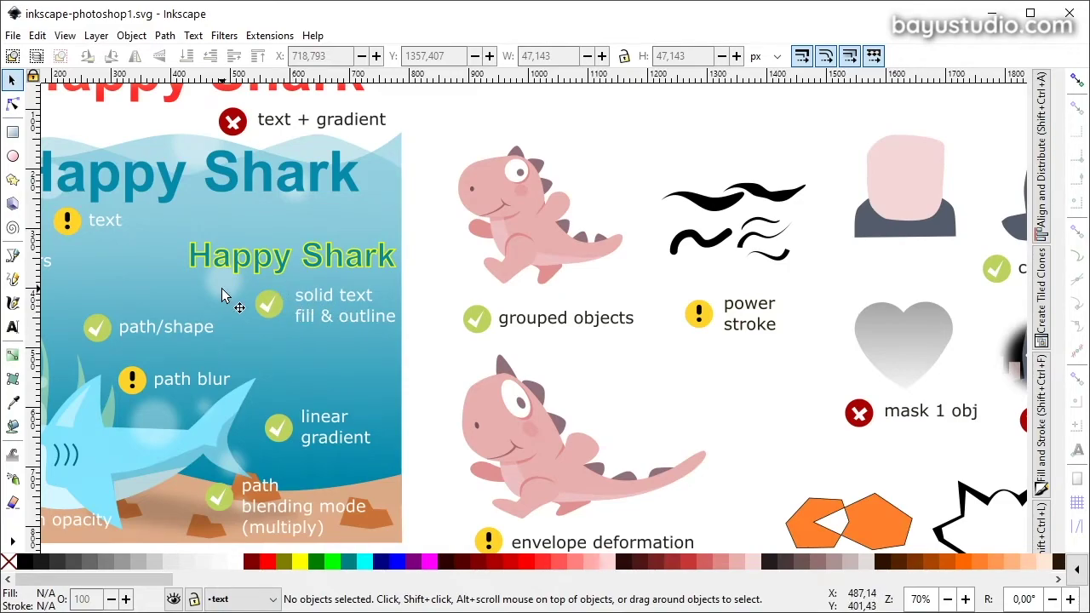
pyautogui.hscroll(-2, 223, 295)
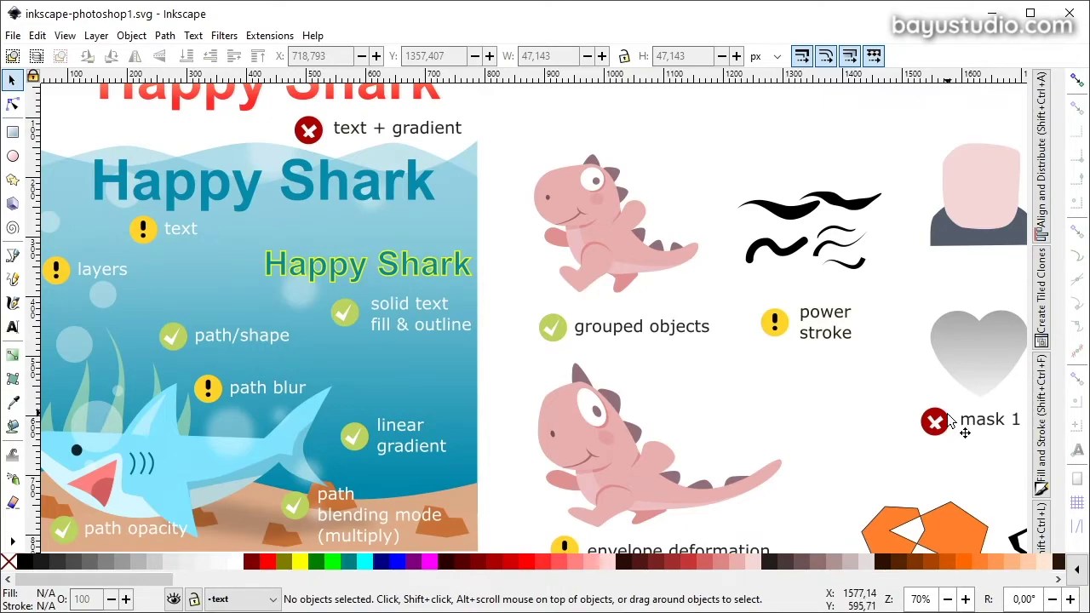
pyautogui.scroll(-2, 947, 421)
pyautogui.scroll(-3, 536, 406)
pyautogui.keyDown('ctrl'); pyautogui.scroll(-1, 452, 325); pyautogui.keyUp('ctrl')
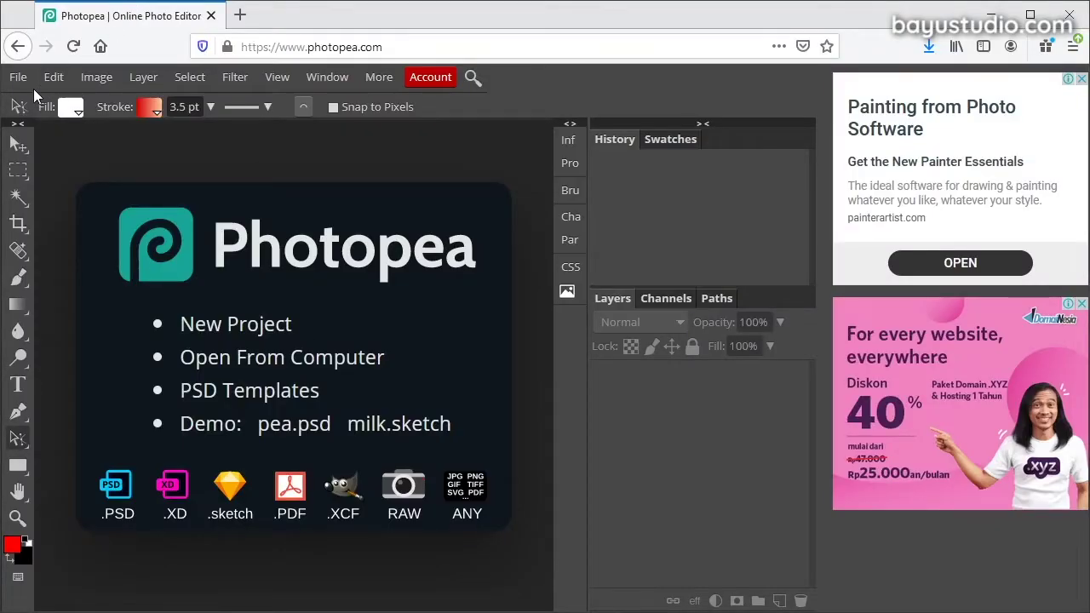
# - Open inkscape-photoshop1.svg in Photopea
pyautogui.click(25, 83)
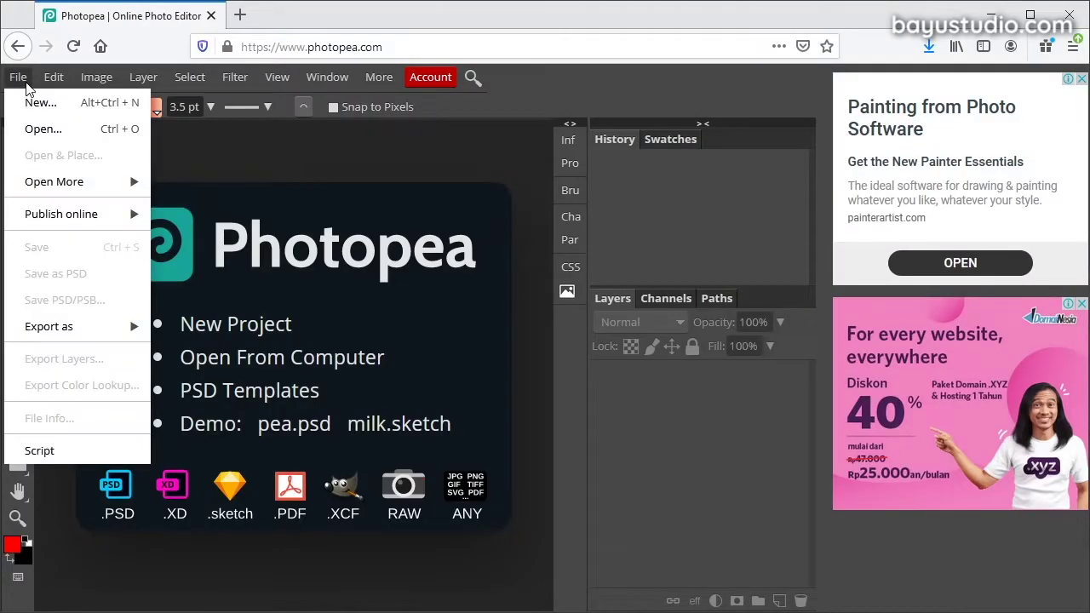
pyautogui.click(45, 130)
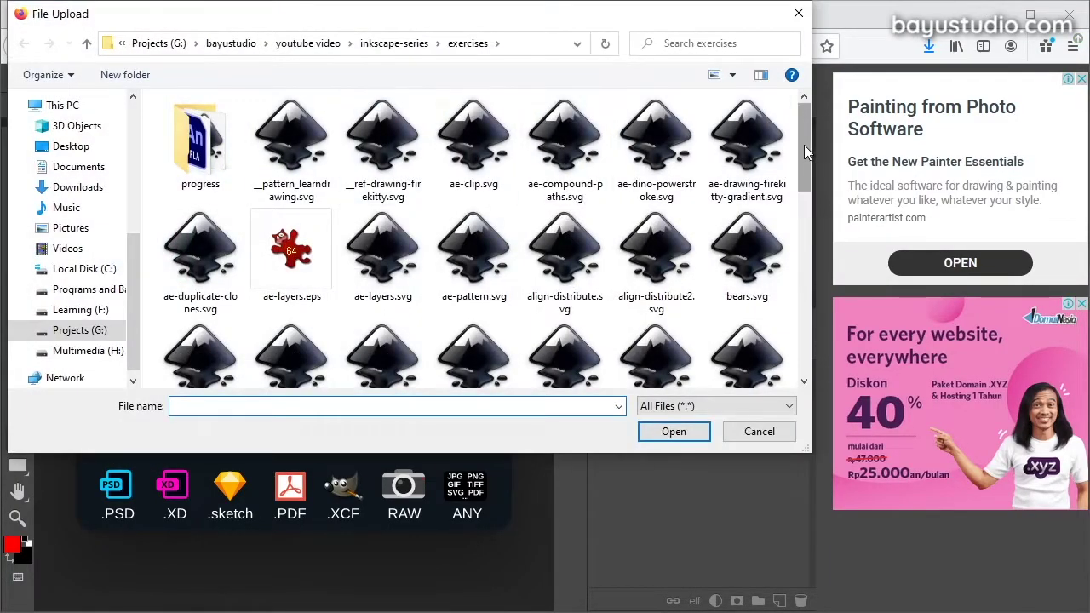
pyautogui.moveTo(804, 151); pyautogui.dragTo(813, 247)
pyautogui.click(660, 158)
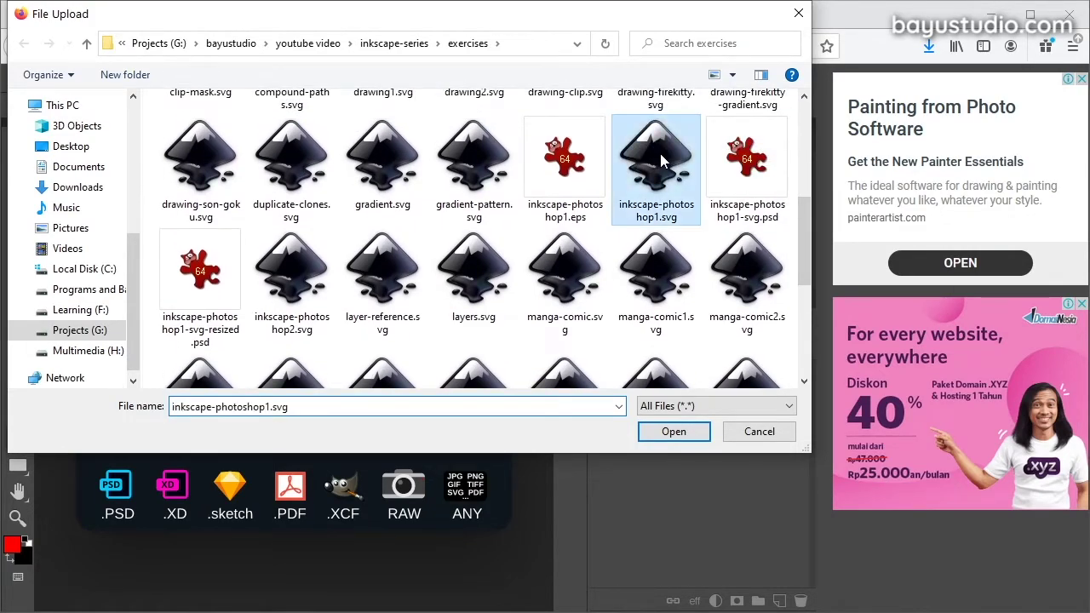
pyautogui.doubleClick(659, 155)
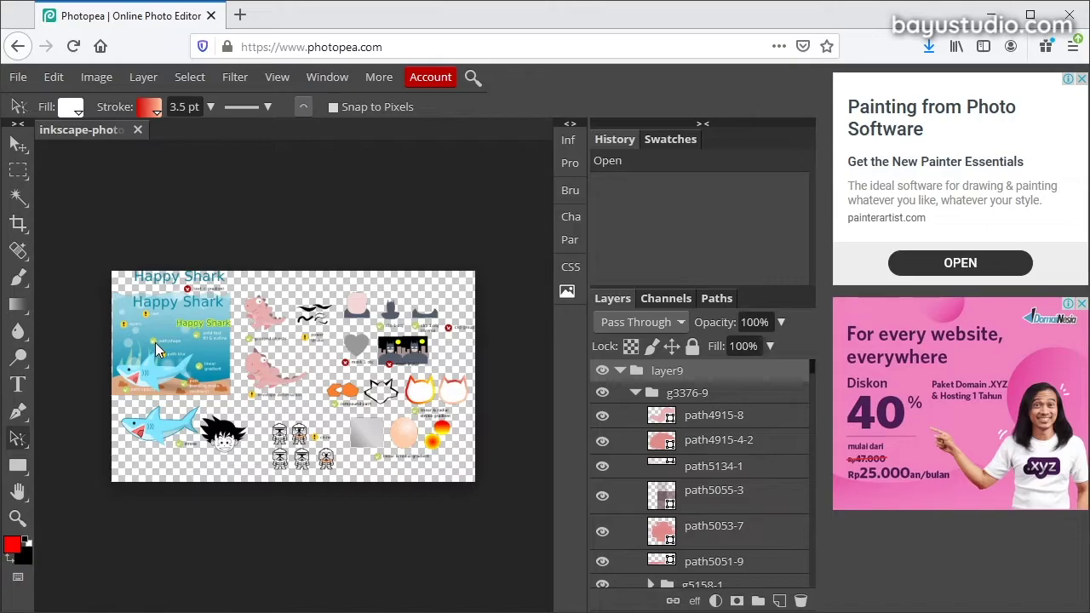
pyautogui.hotkey('ctrl', '+')
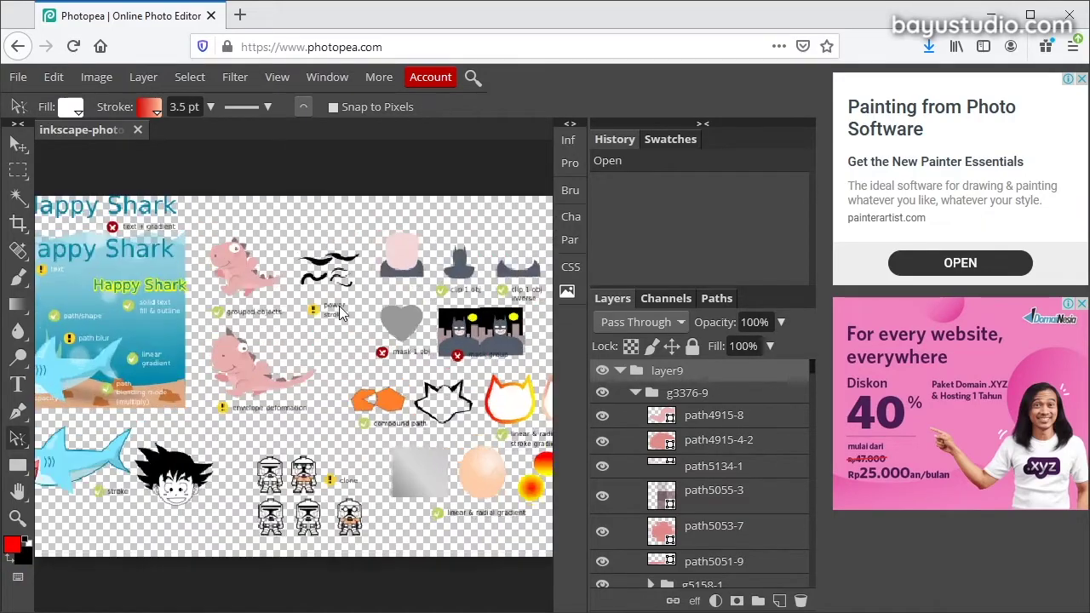
pyautogui.scroll(2, 339, 311)
pyautogui.scroll(-3, 339, 310)
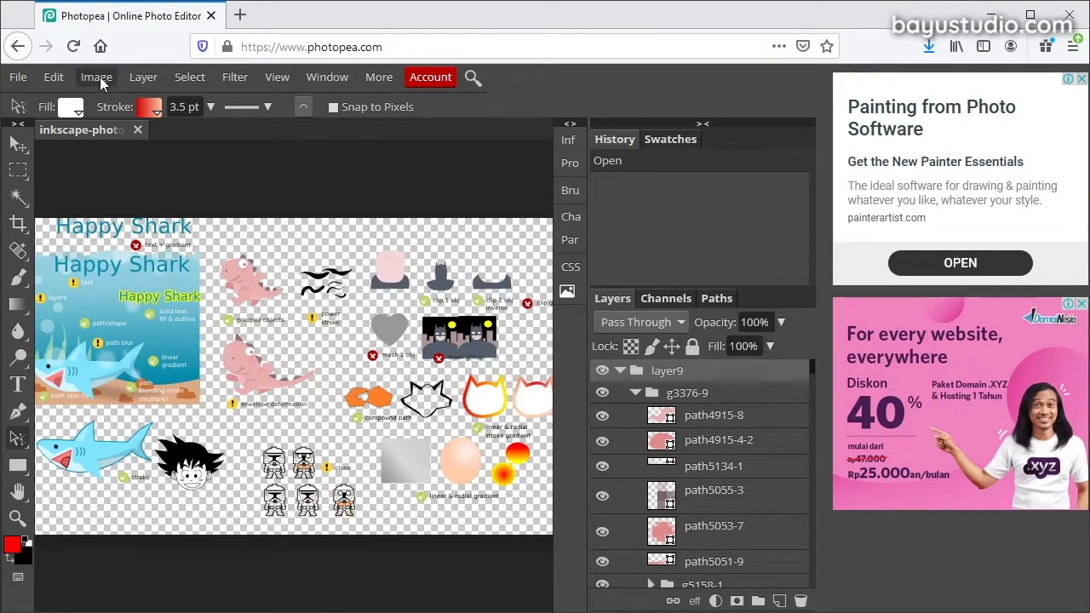
# - Enlarge the image to 300 DPI in Image Size
pyautogui.click(100, 76)
pyautogui.click(160, 274)
pyautogui.write('6')
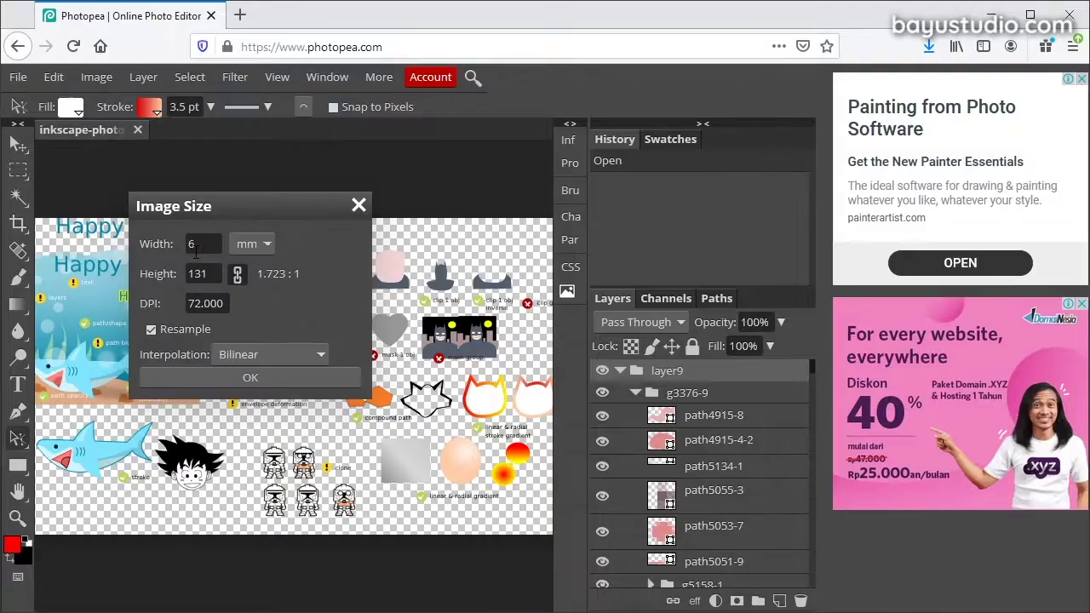
pyautogui.write('0')
pyautogui.click(204, 303)
pyautogui.write('300')
pyautogui.click(250, 377)
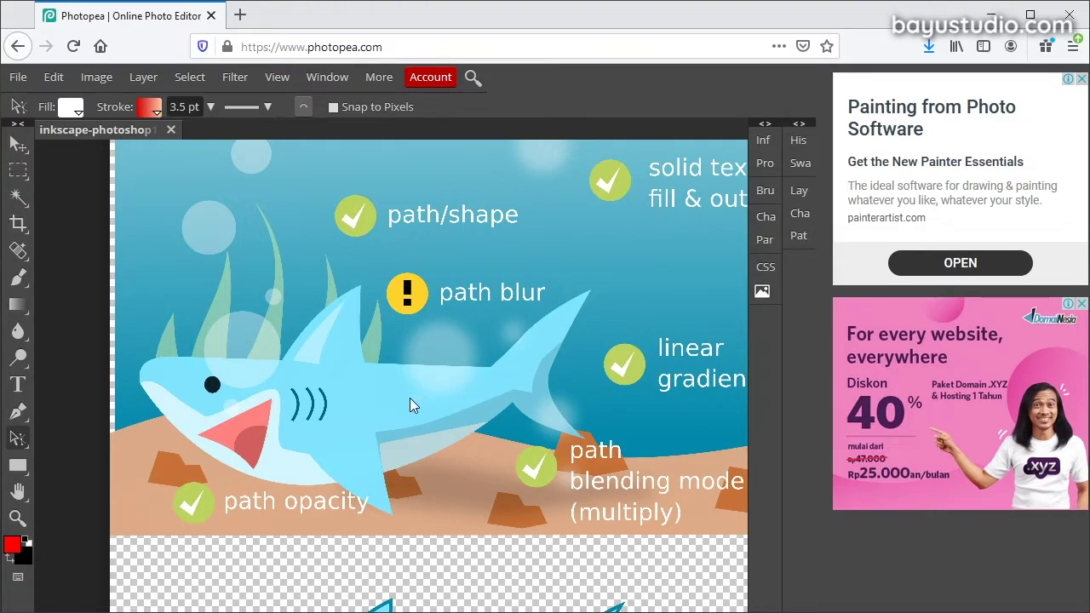
# - Scroll through the enlarged document and show the Layers panel
pyautogui.scroll(-3, 442, 469)
pyautogui.scroll(-2, 426, 304)
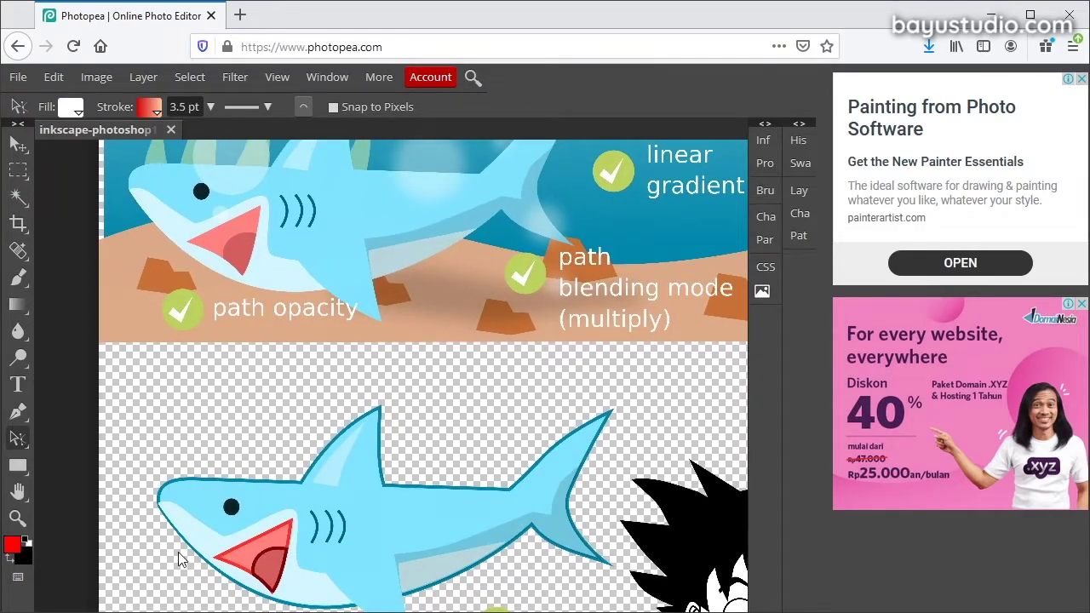
pyautogui.scroll(-1, 178, 552)
pyautogui.scroll(-2, 431, 417)
pyautogui.scroll(1, 431, 416)
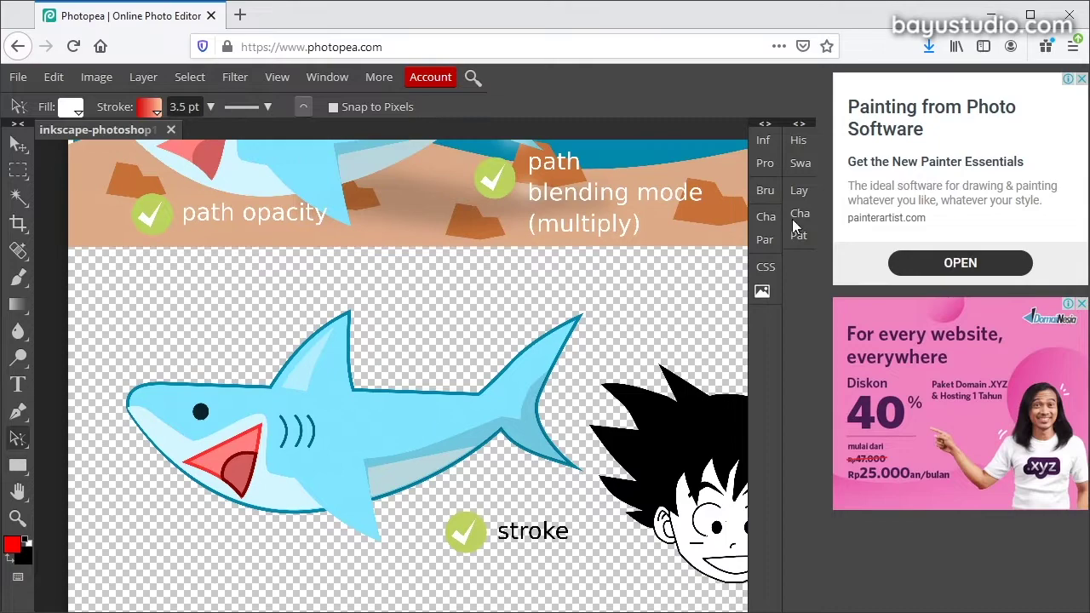
pyautogui.click(804, 191)
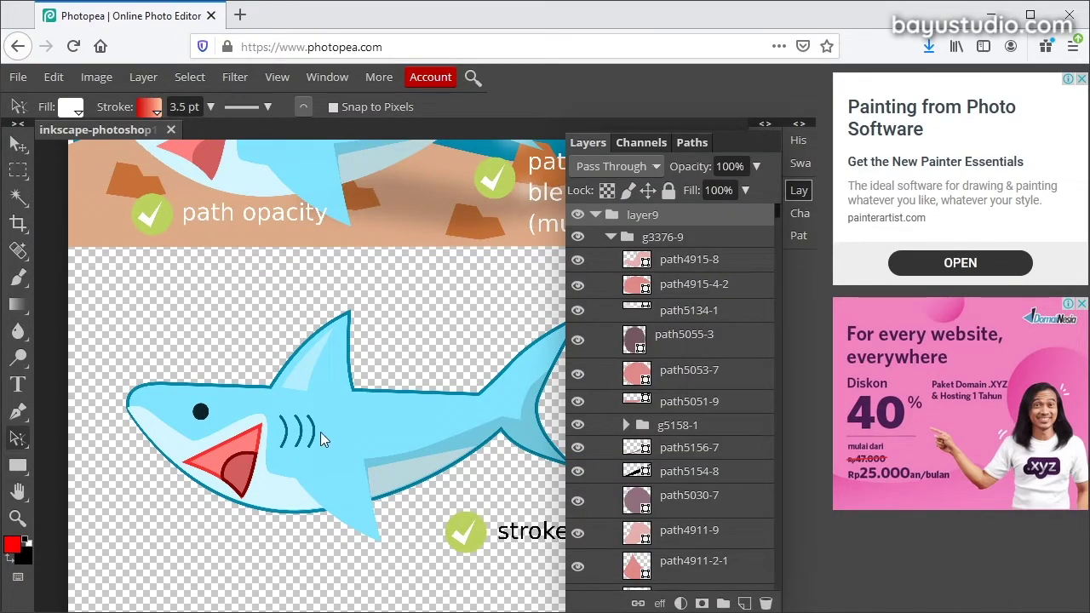
# - Select the path1505-7 shark body layer and toggle its visibility off and on
pyautogui.press('v')
pyautogui.rightClick(383, 416)
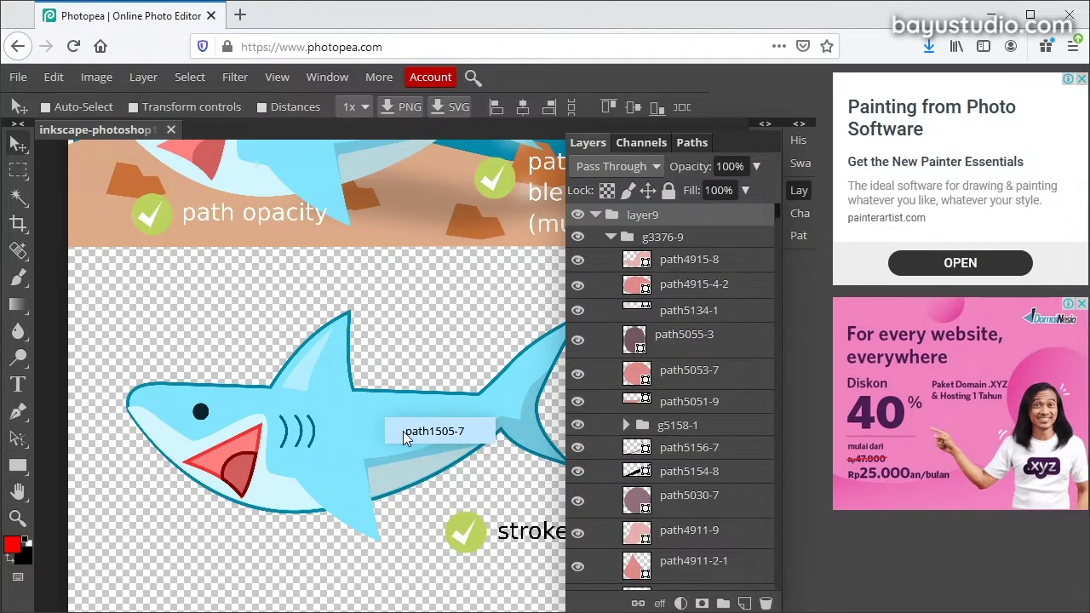
pyautogui.click(408, 431)
pyautogui.scroll(-4, 676, 470)
pyautogui.scroll(3, 686, 397)
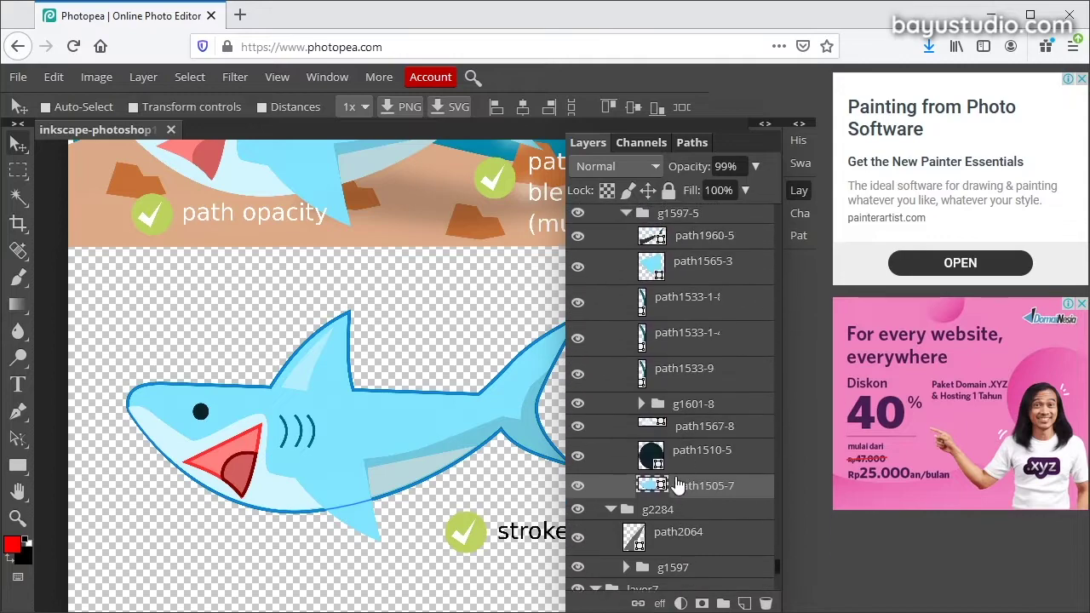
pyautogui.click(578, 486)
pyautogui.click(579, 487)
# - Drag the dorsal fin's tip anchor slightly left with Direct Select, then view fill type options
pyautogui.click(17, 443)
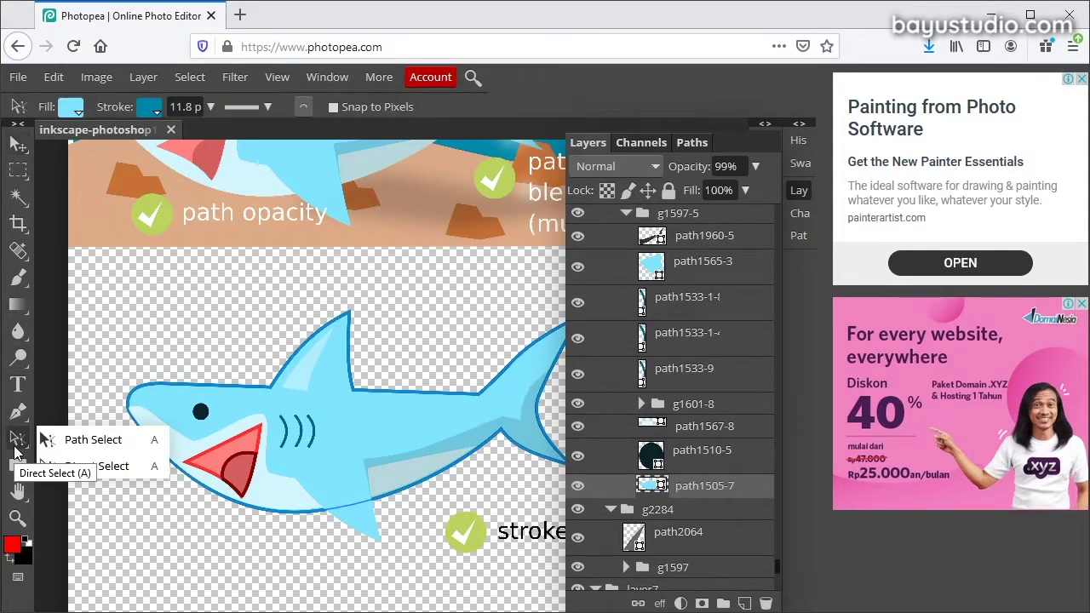
pyautogui.click(96, 467)
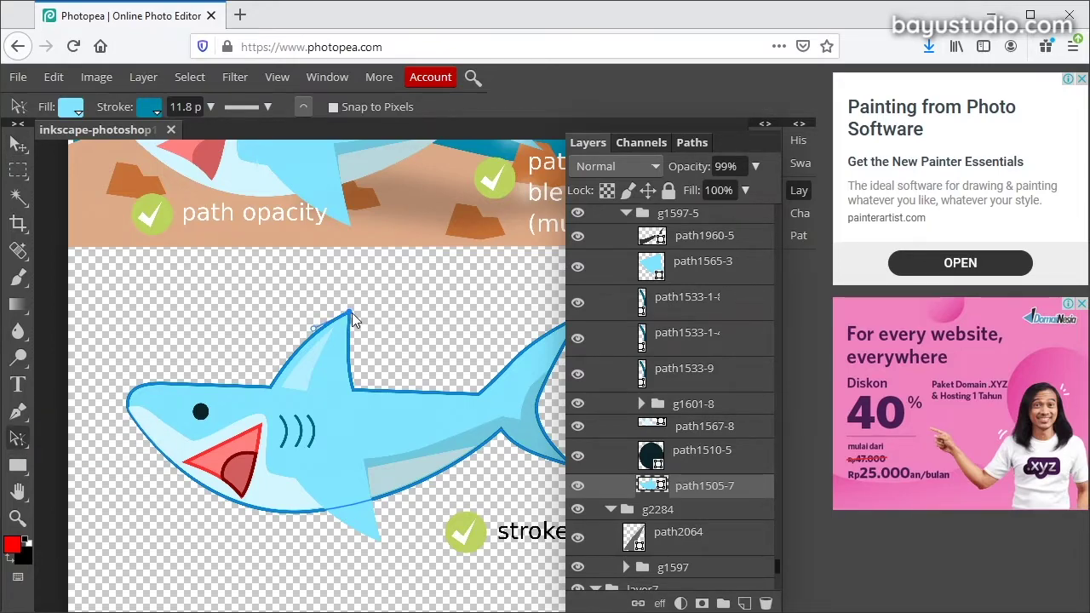
pyautogui.moveTo(349, 312)
pyautogui.mouseDown()
pyautogui.moveTo(324, 312)
pyautogui.moveTo(389, 307)
pyautogui.moveTo(356, 304)
pyautogui.mouseUp()
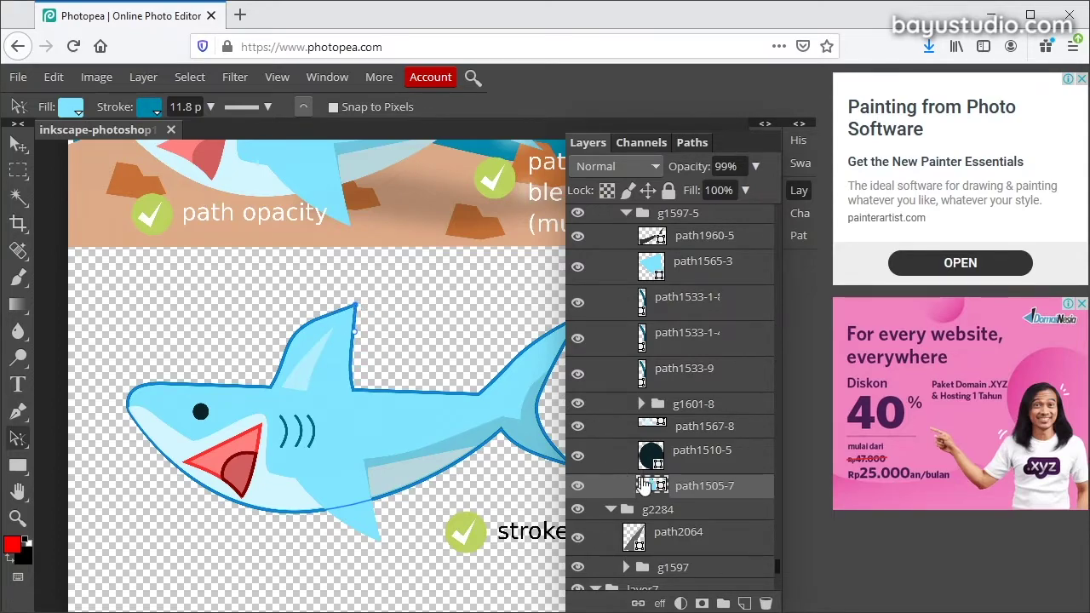
pyautogui.click(73, 108)
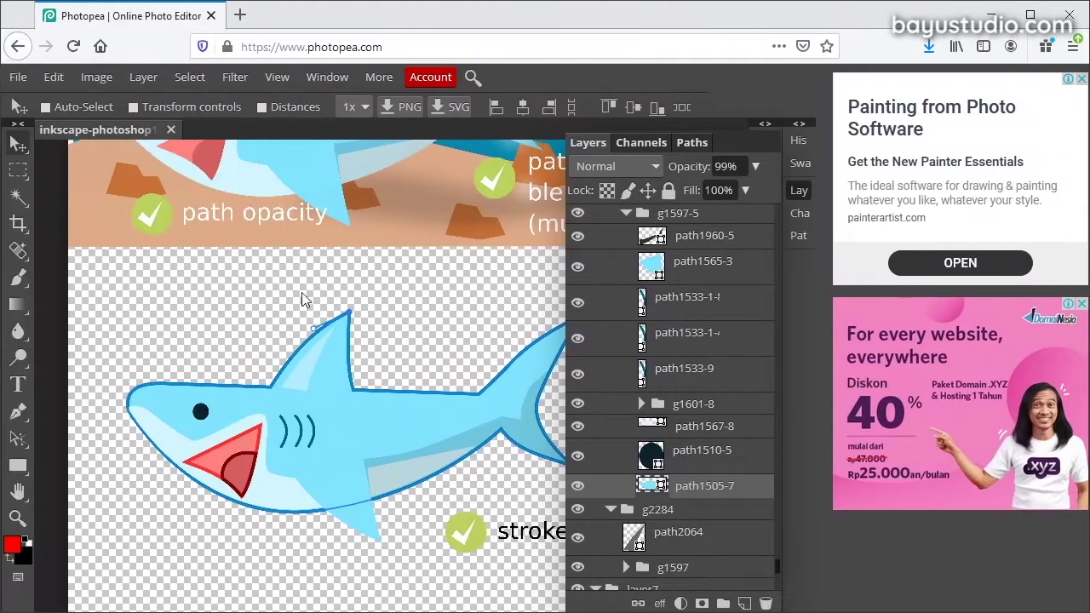
pyautogui.moveTo(301, 292); pyautogui.dragTo(263, 458)
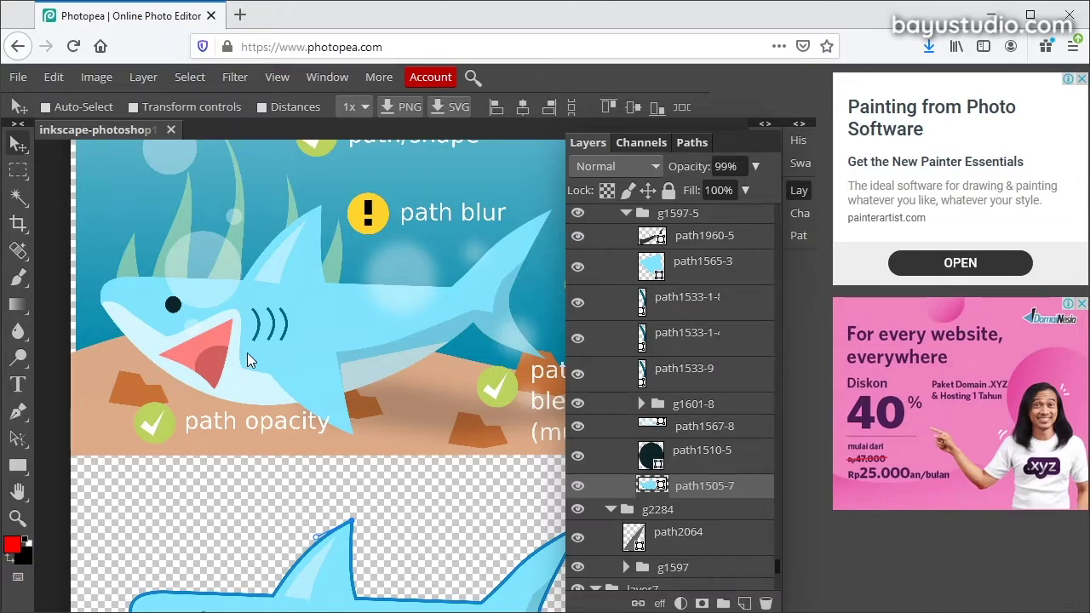
# - Collapse g1597-5, toggle g2284-1's visibility, and nudge the shark slightly up
pyautogui.scroll(3, 655, 417)
pyautogui.click(630, 305)
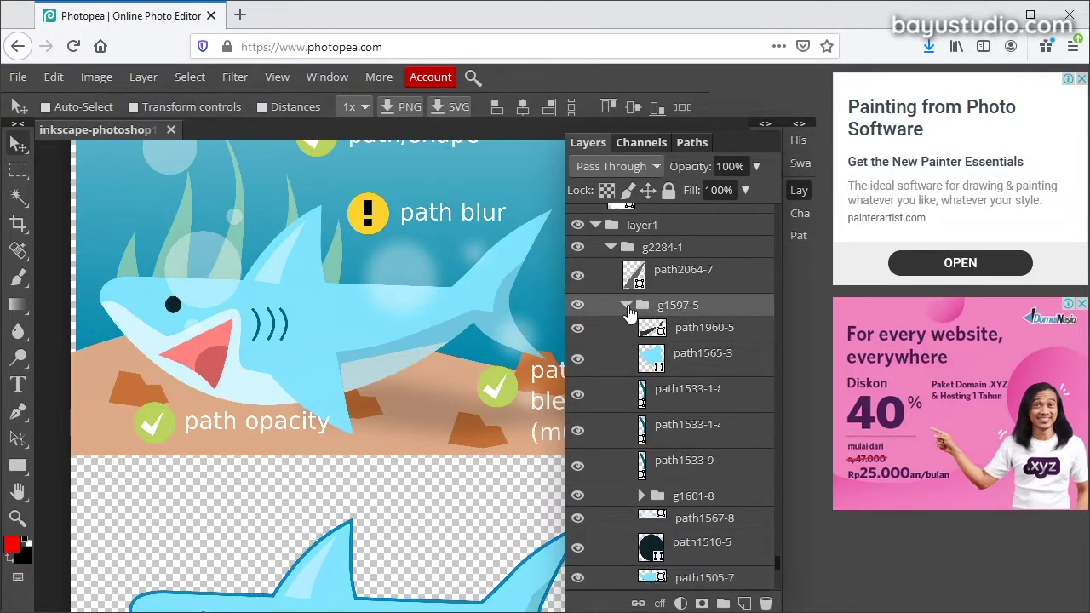
pyautogui.click(626, 305)
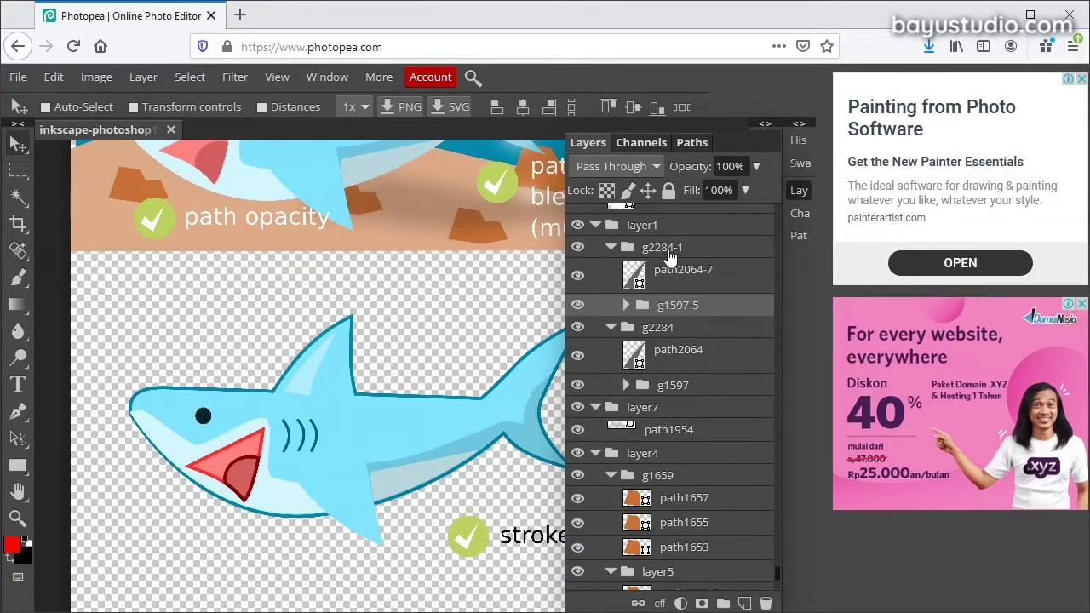
pyautogui.click(667, 248)
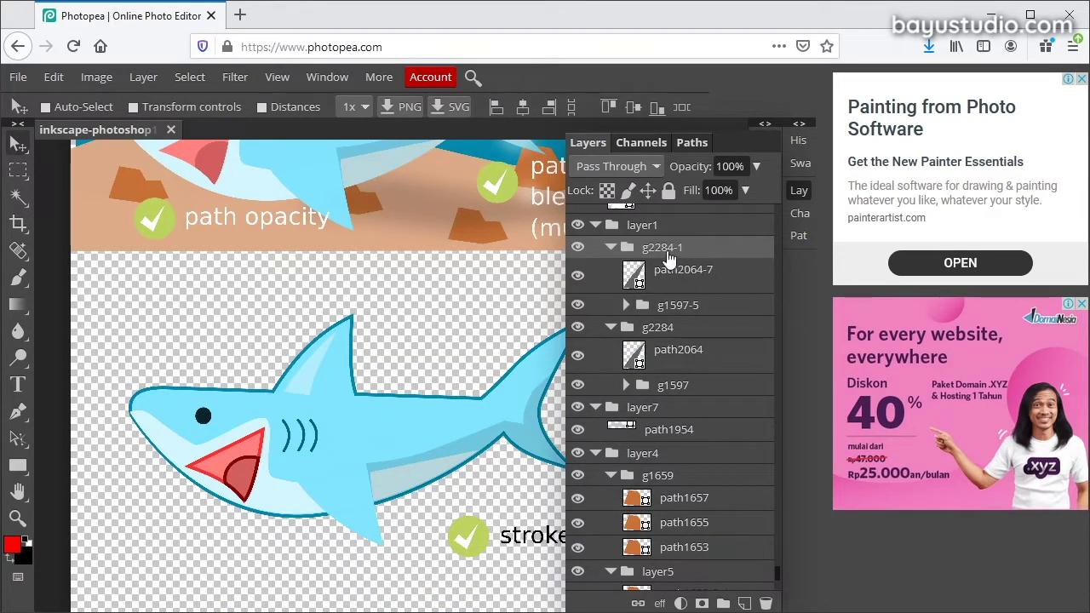
pyautogui.click(577, 248)
pyautogui.click(577, 248)
pyautogui.click(577, 248)
pyautogui.click(577, 249)
pyautogui.moveTo(366, 432); pyautogui.dragTo(371, 419)
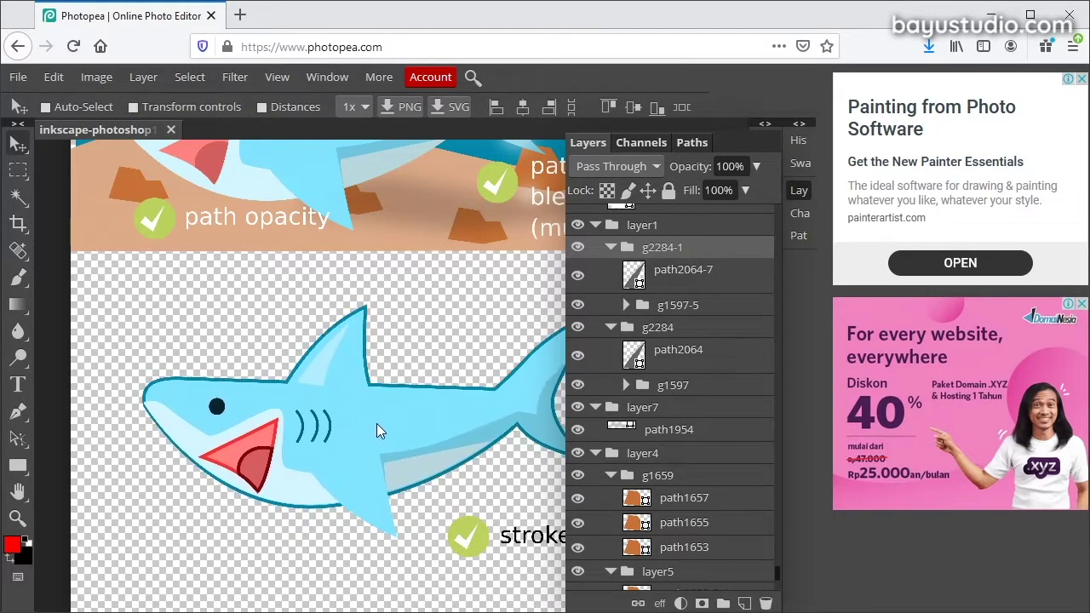
# - Check path2064-7 kept Screen blend at 99% opacity, then select g2284-1 and layer1
pyautogui.click(652, 281)
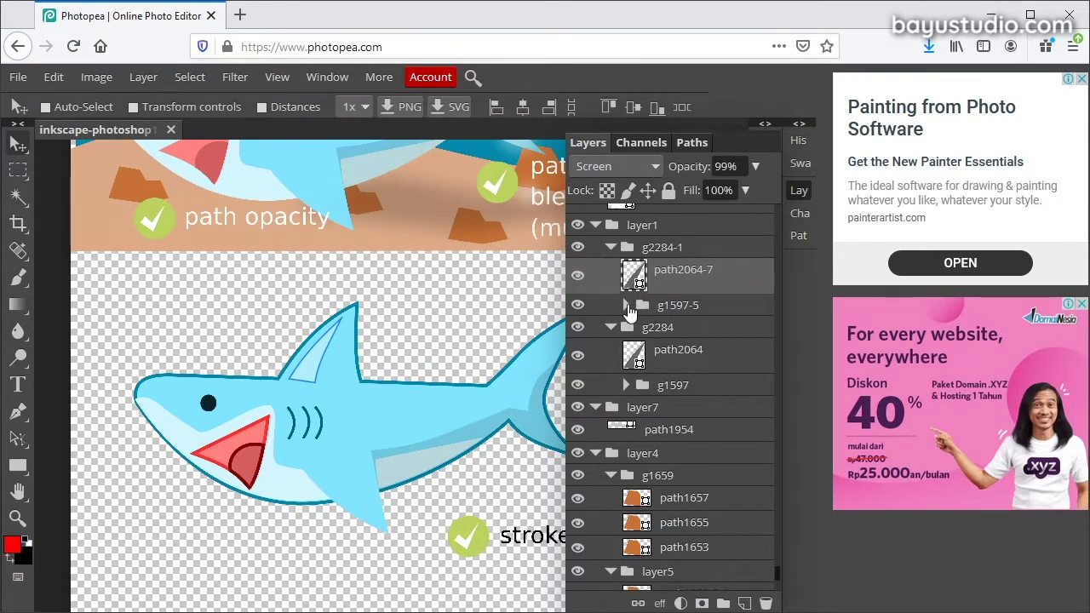
pyautogui.click(654, 248)
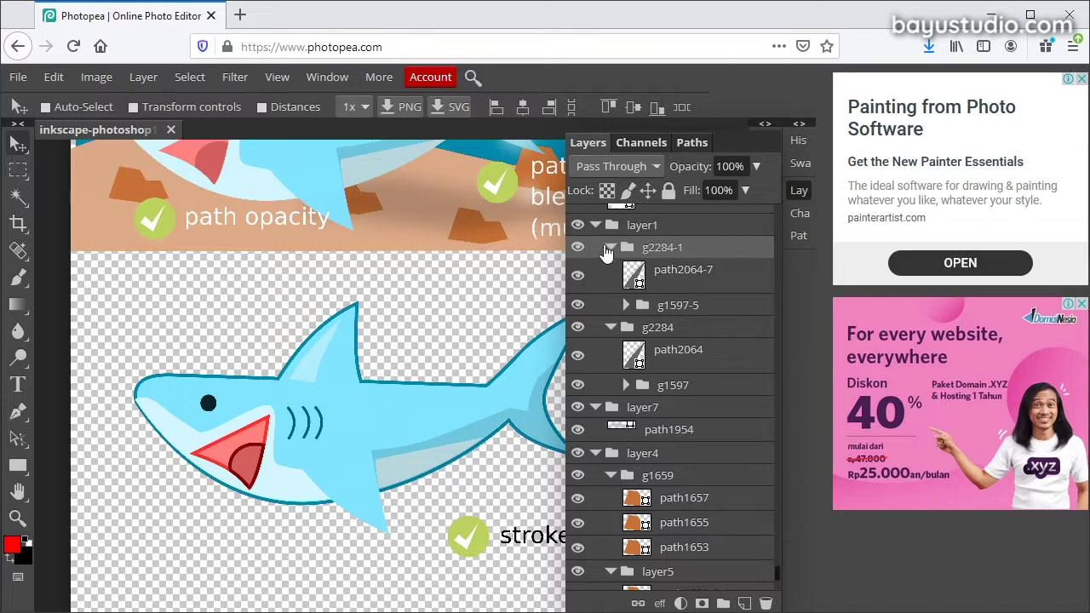
pyautogui.click(655, 233)
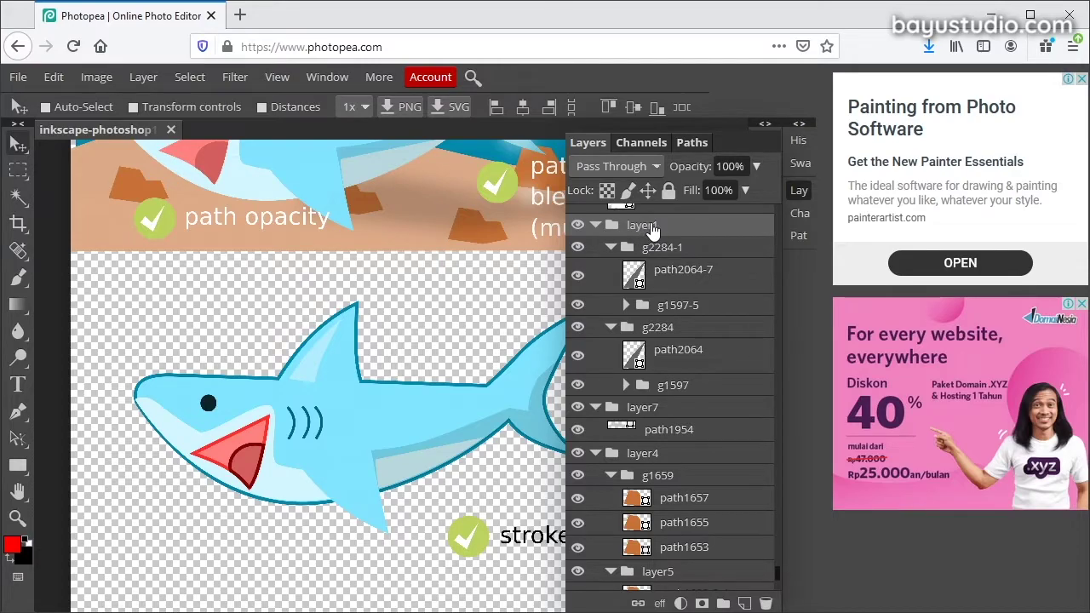
pyautogui.scroll(2, 657, 298)
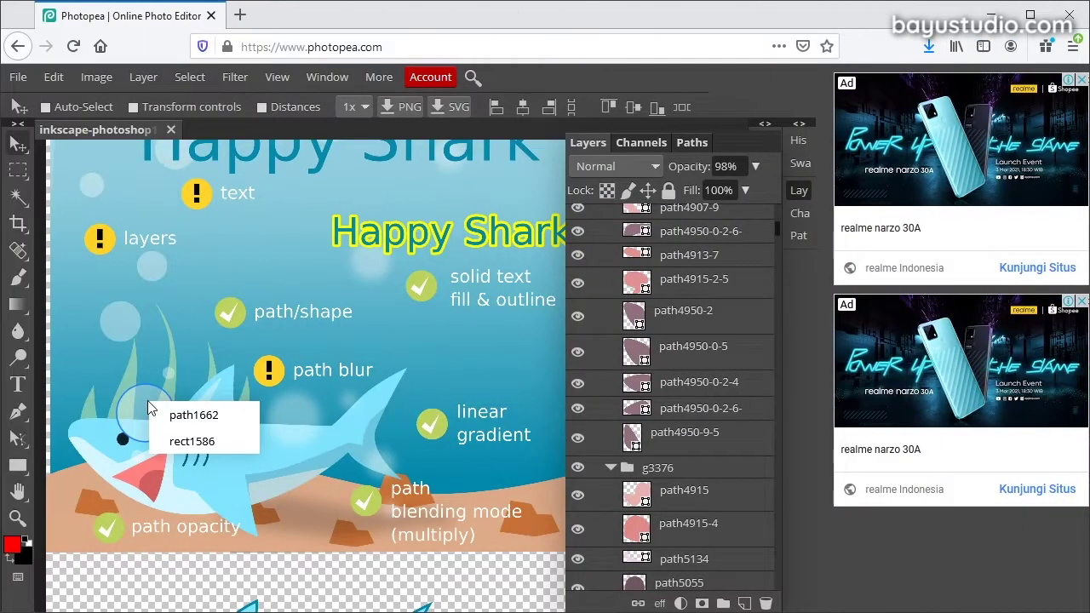
# - Recolour the path1662 bubble red and set its opacity to 100%
pyautogui.click(170, 414)
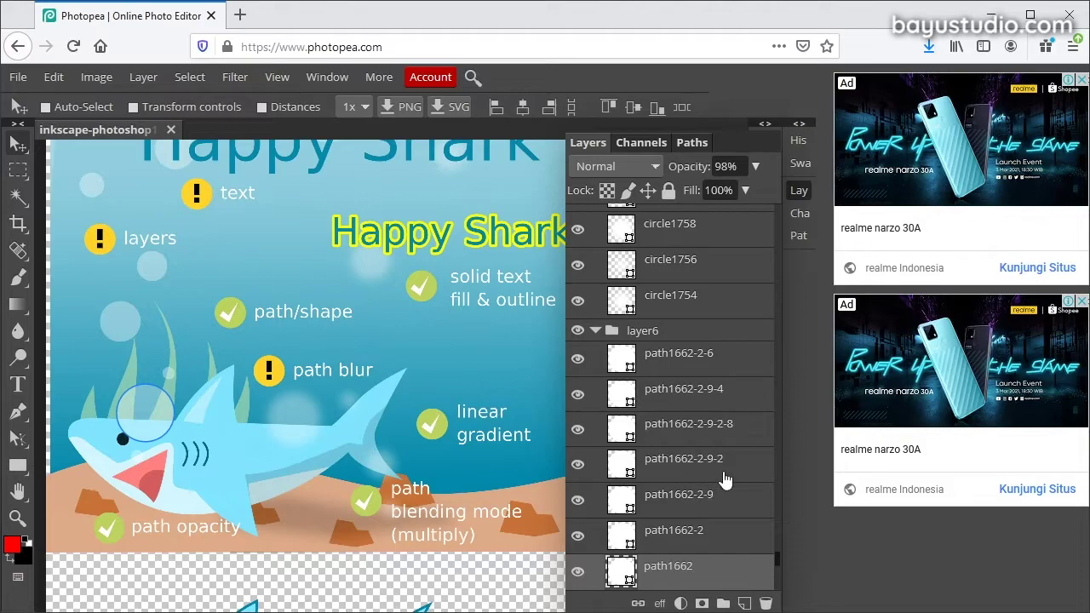
pyautogui.scroll(-6, 723, 479)
pyautogui.scroll(2, 664, 426)
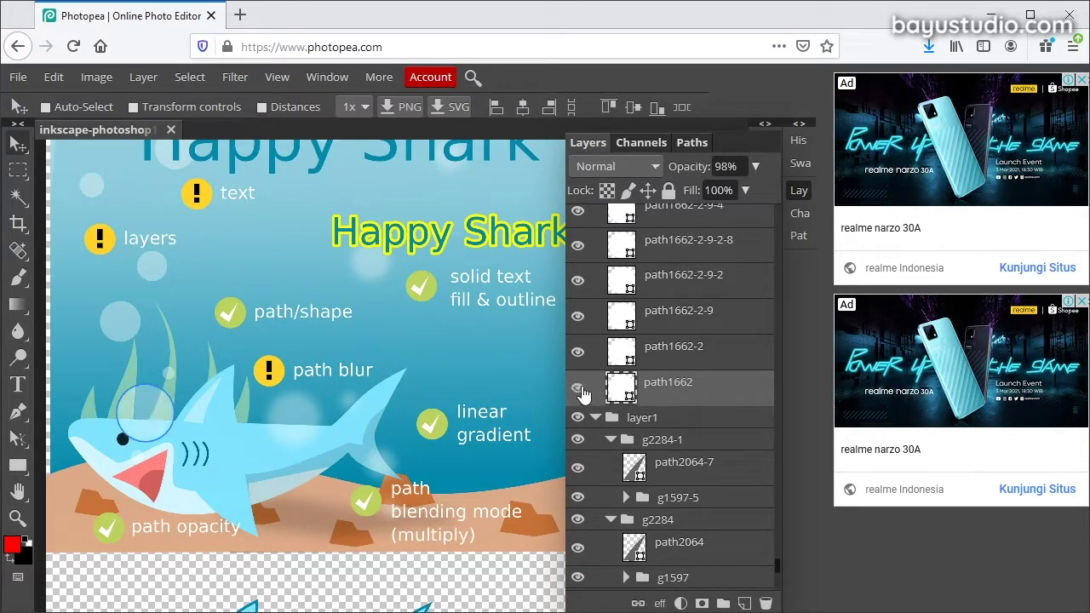
pyautogui.doubleClick(625, 393)
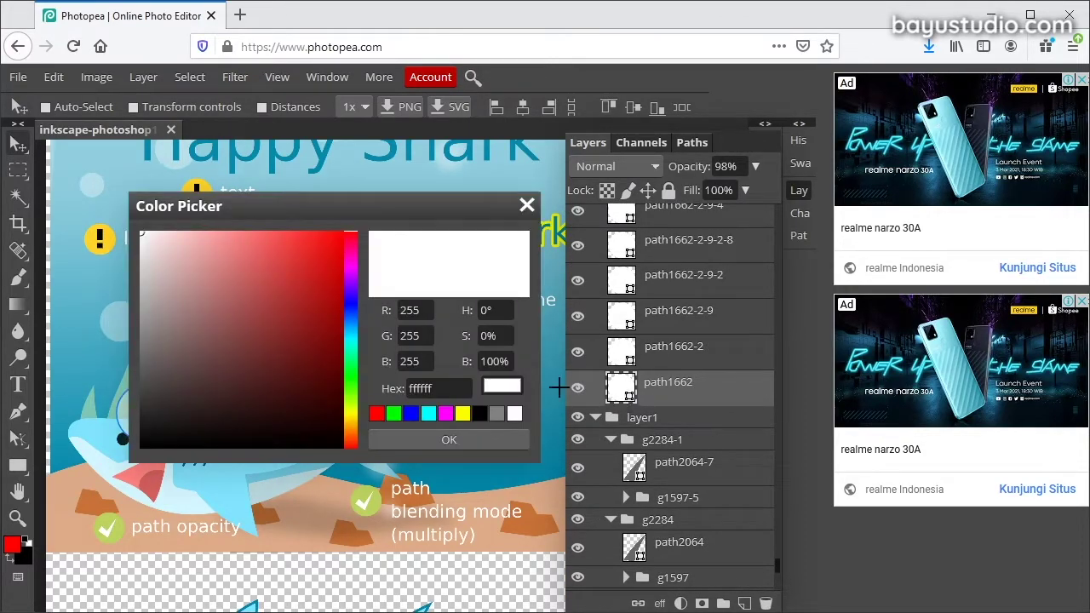
pyautogui.click(341, 240)
pyautogui.click(486, 433)
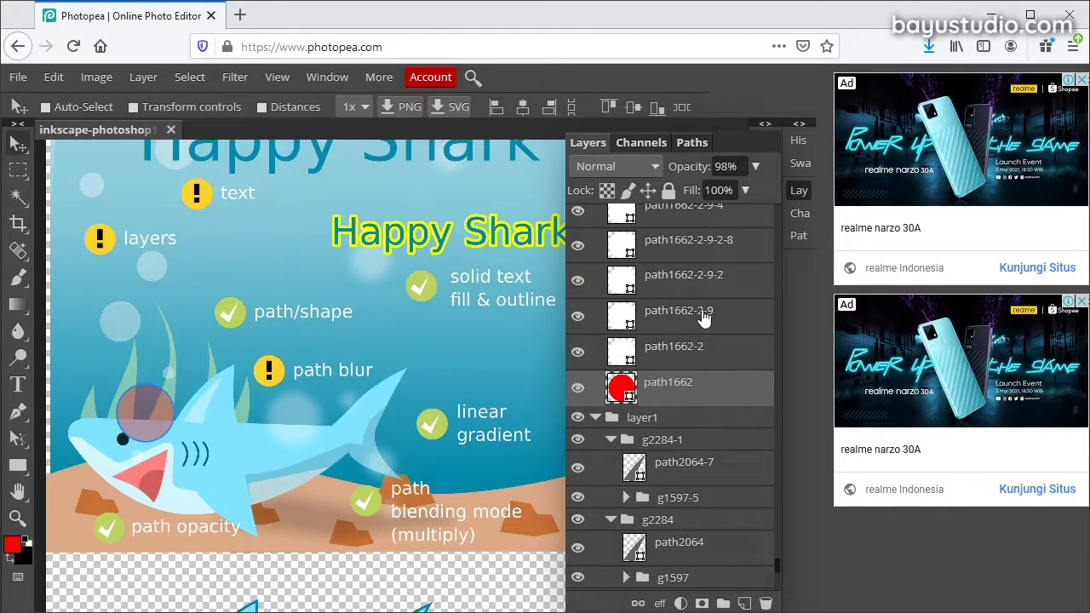
pyautogui.moveTo(755, 166); pyautogui.dragTo(809, 197)
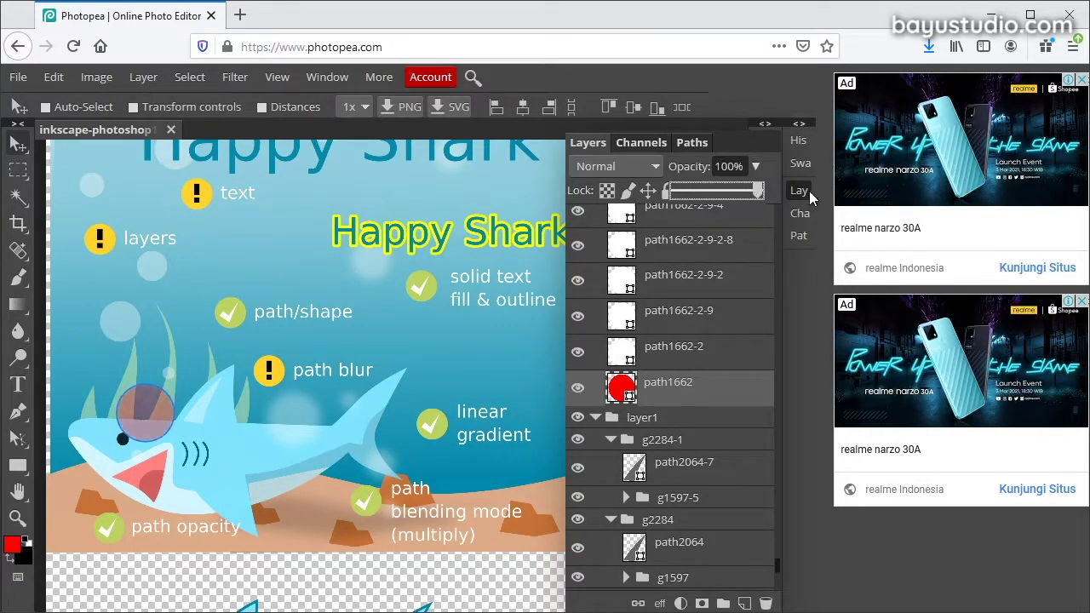
pyautogui.click(683, 400)
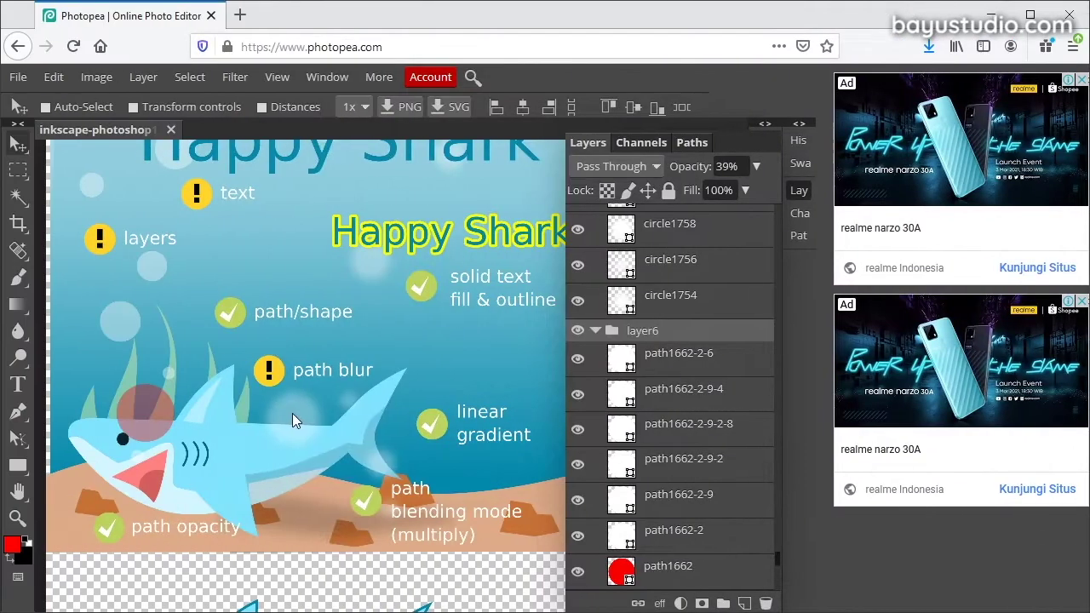
# - Raise the g1768 bubble group's opacity to 100%
pyautogui.rightClick(292, 413)
pyautogui.click(319, 428)
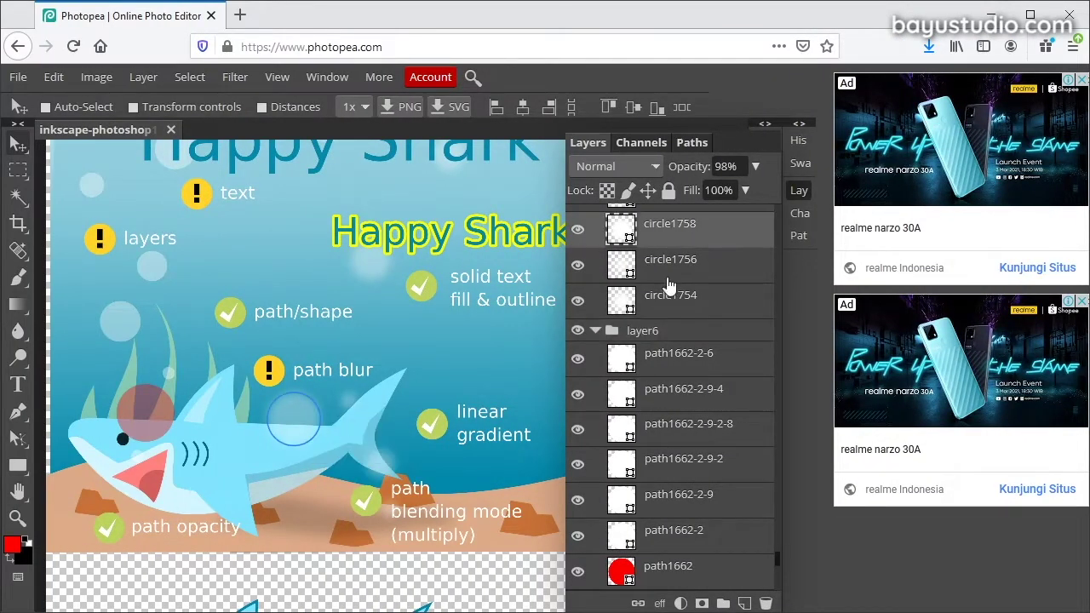
pyautogui.scroll(3, 686, 304)
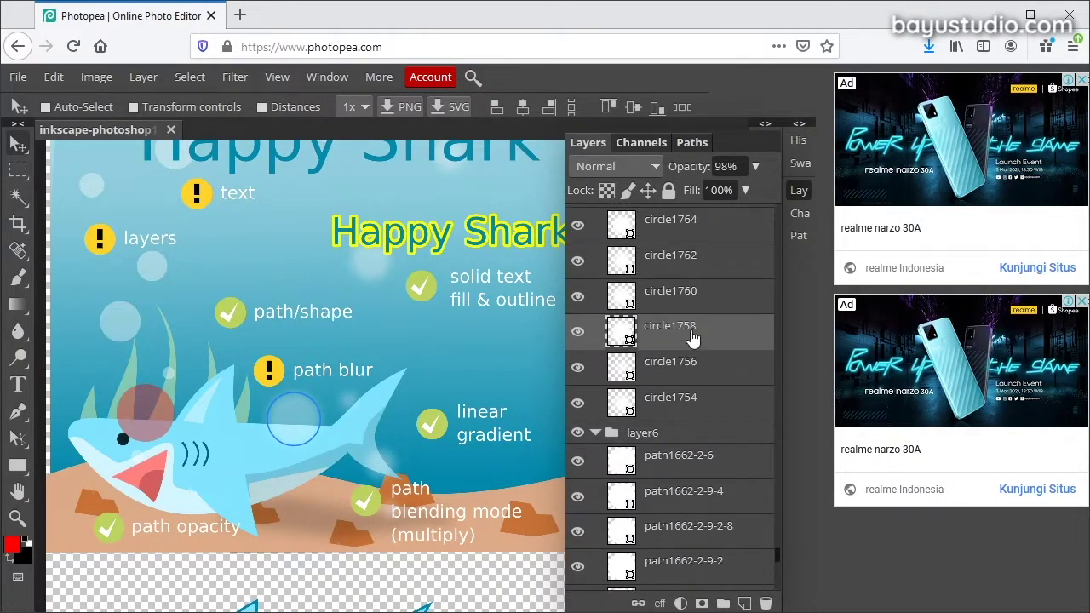
pyautogui.scroll(5, 691, 338)
pyautogui.click(685, 334)
pyautogui.click(755, 167)
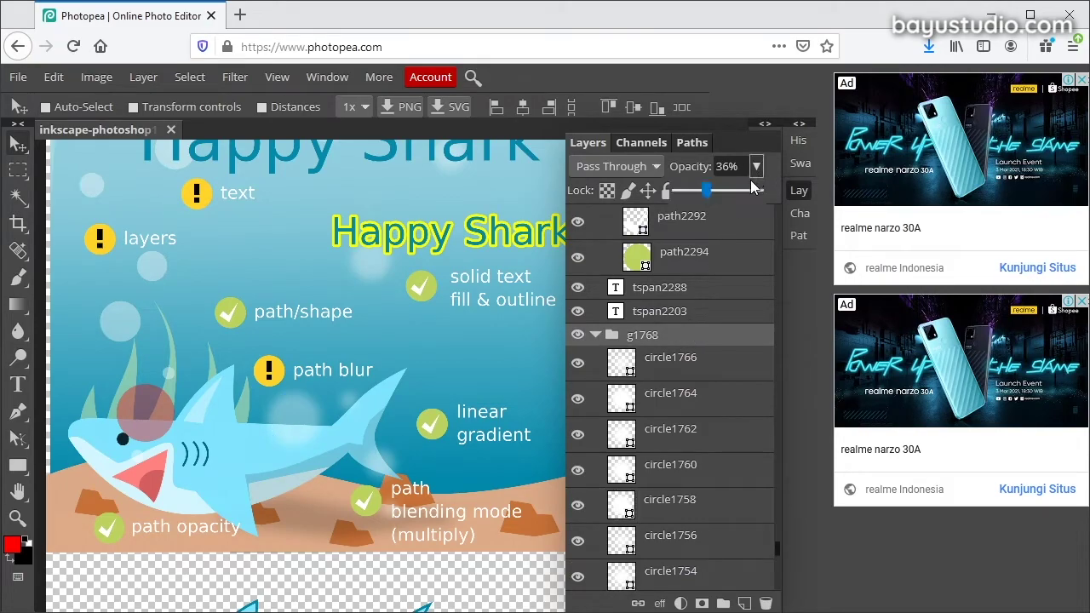
pyautogui.moveTo(713, 192); pyautogui.dragTo(786, 190)
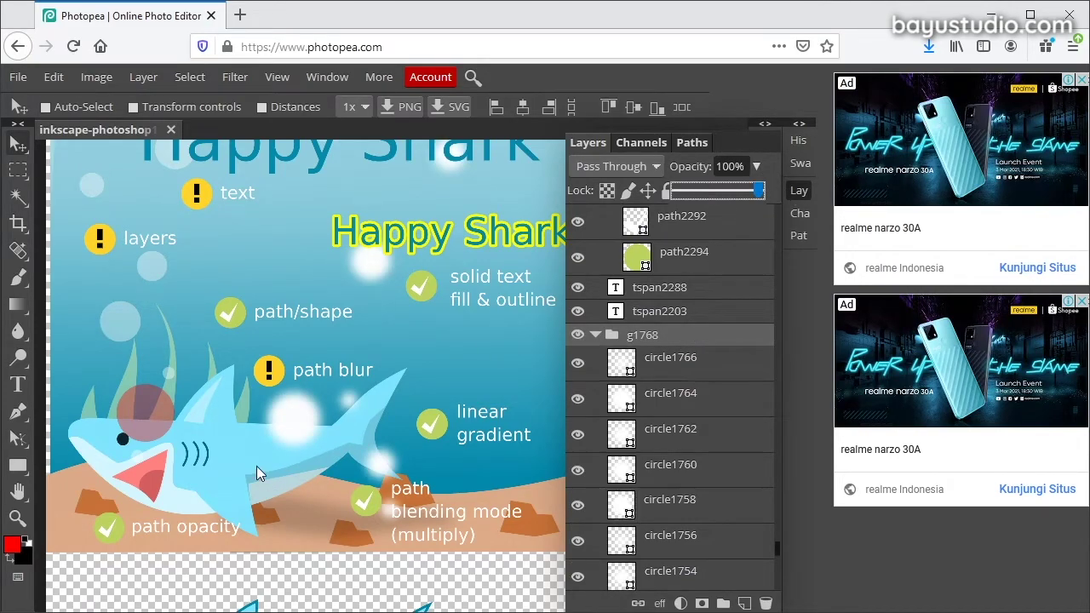
pyautogui.click(292, 417)
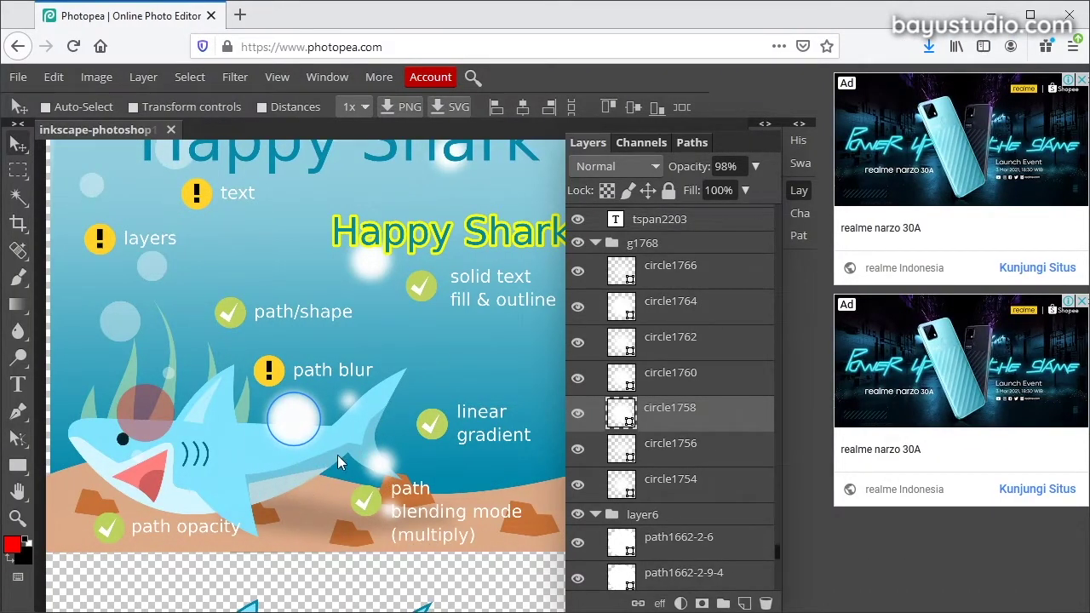
# - Select the path1960 shading layer and confirm it stays Multiply
pyautogui.rightClick(299, 475)
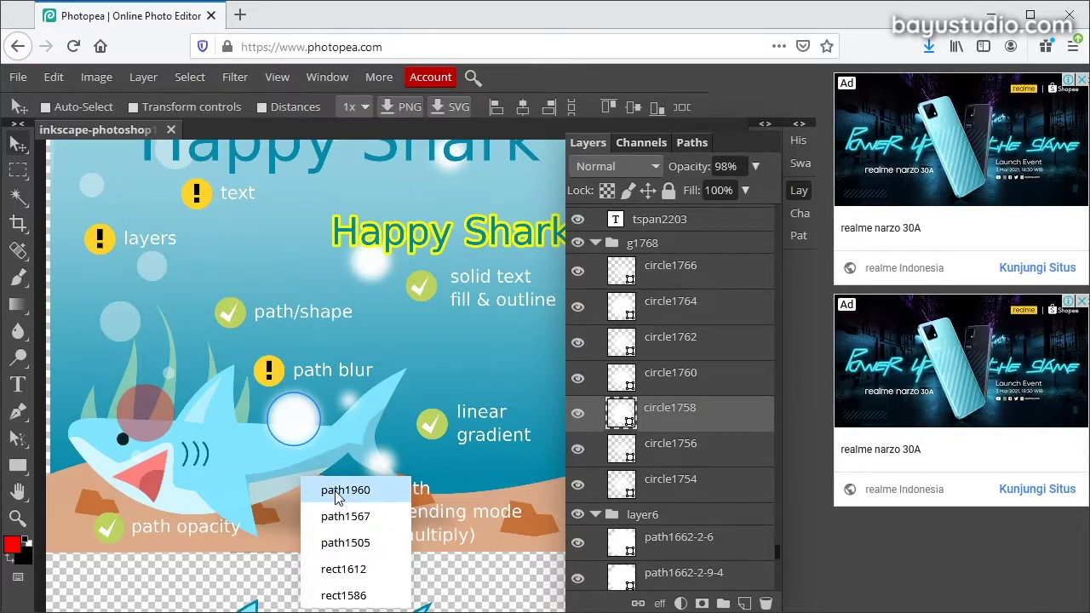
pyautogui.click(337, 488)
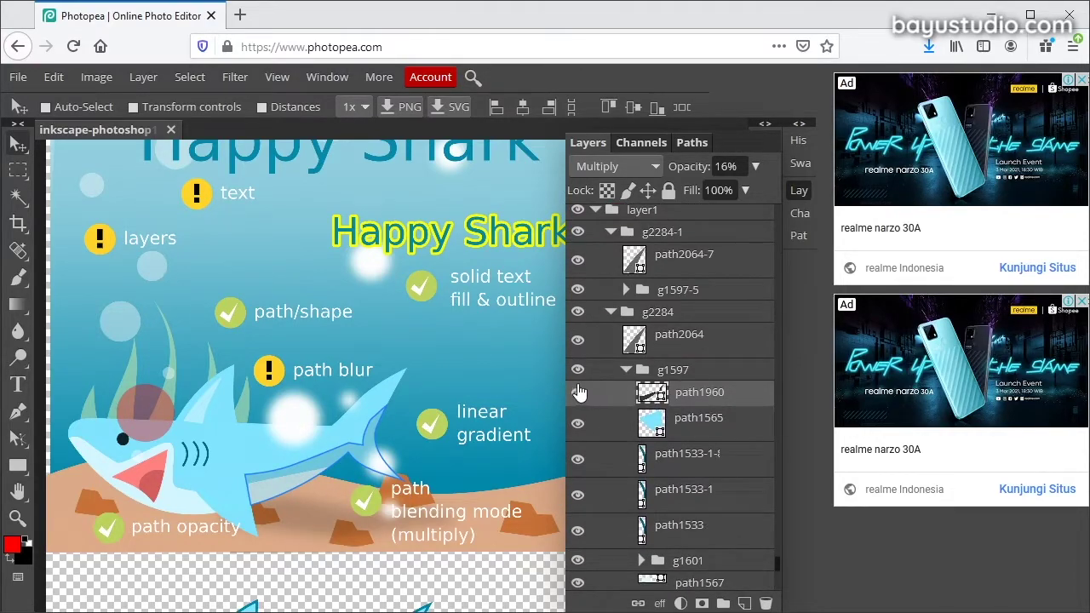
pyautogui.click(618, 168)
pyautogui.click(611, 281)
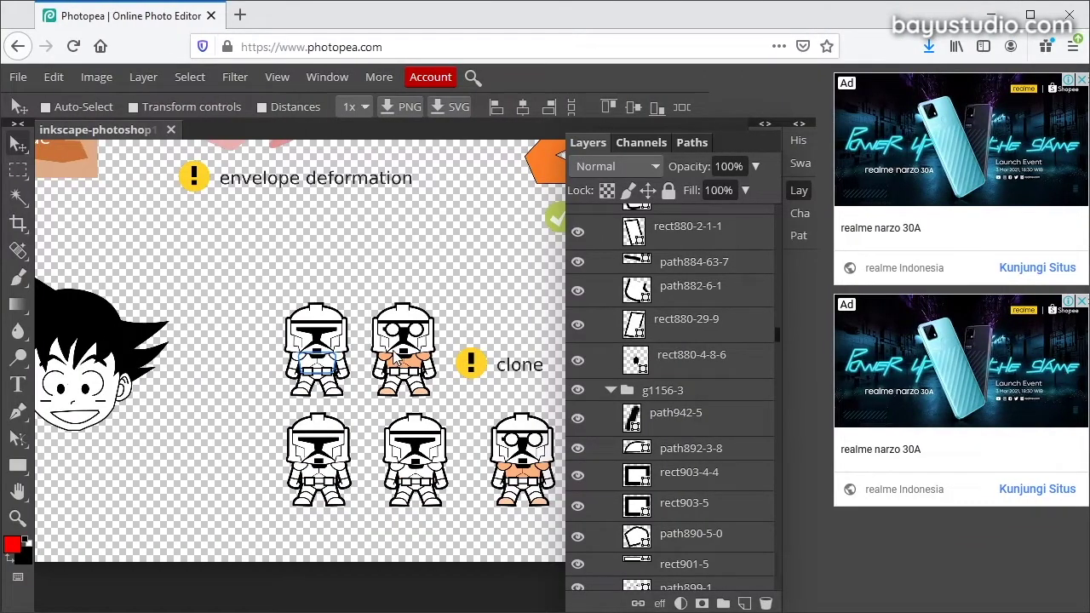
# - Select the cloned trooper's rect833-0-9 helmet layer, centre the clone troopers, and compare with Inkscape
pyautogui.rightClick(396, 353)
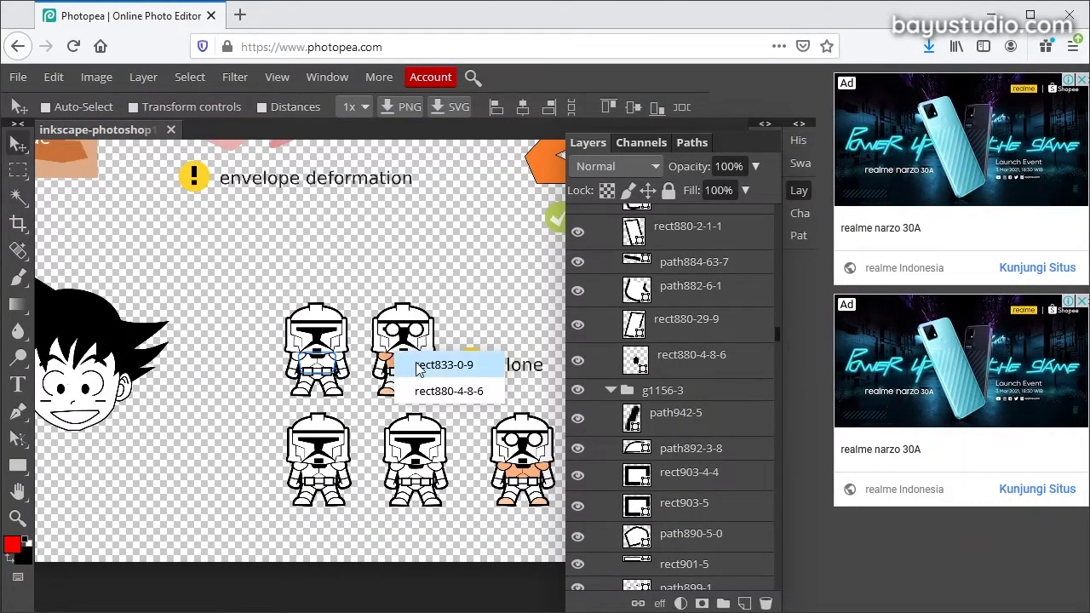
pyautogui.click(418, 365)
pyautogui.scroll(2, 690, 383)
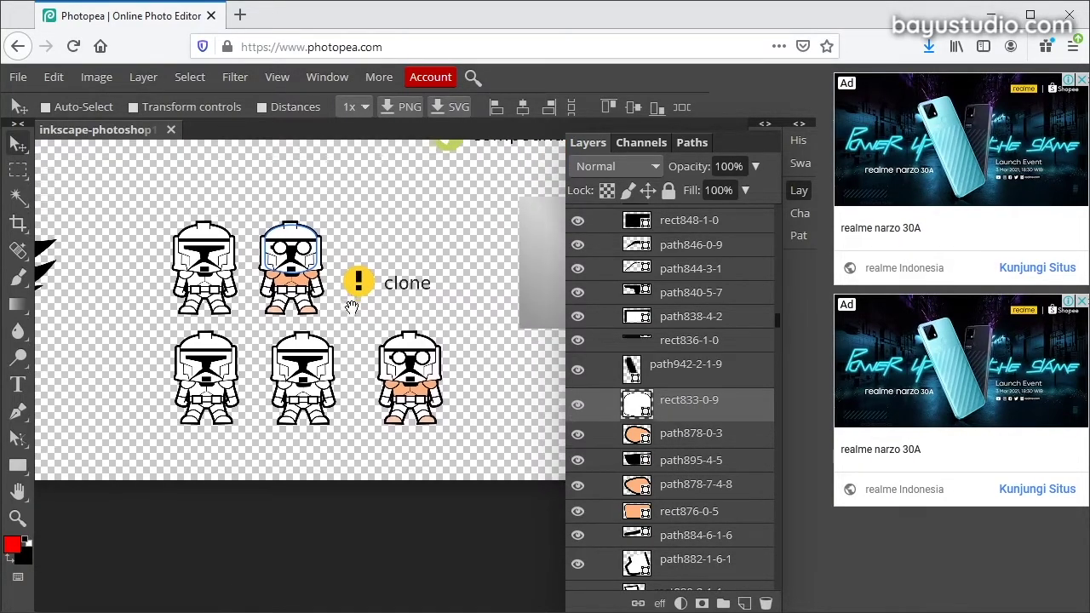
pyautogui.moveTo(464, 389); pyautogui.dragTo(365, 325)
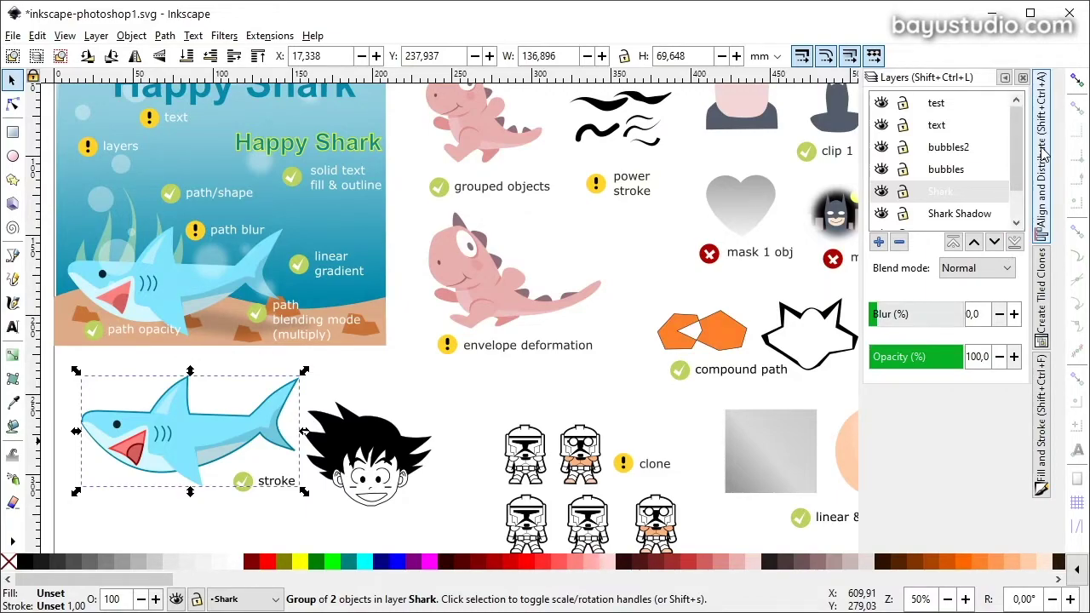
pyautogui.scroll(-3, 973, 136)
pyautogui.click(955, 219)
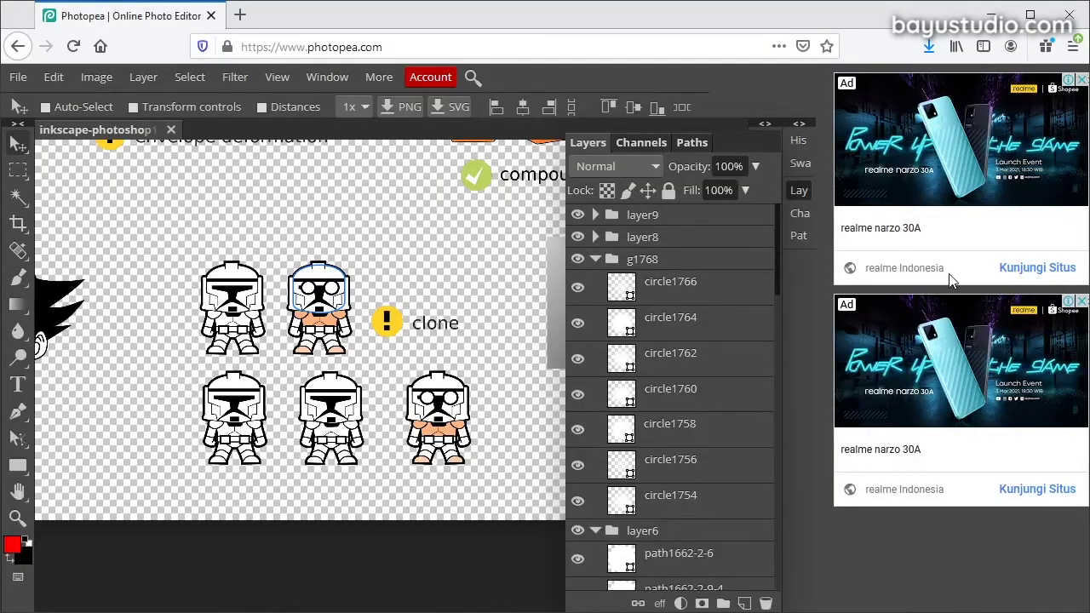
# - Collapse the g1768, layer6 and layer7 groups and open layer7's name for editing
pyautogui.click(595, 259)
pyautogui.click(595, 281)
pyautogui.click(595, 325)
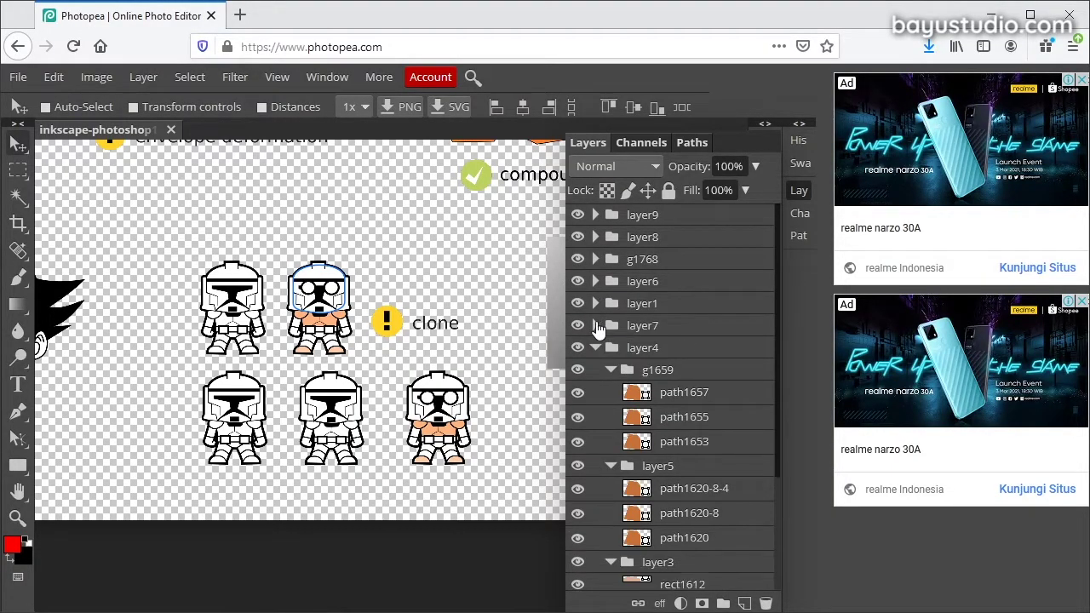
pyautogui.click(643, 332)
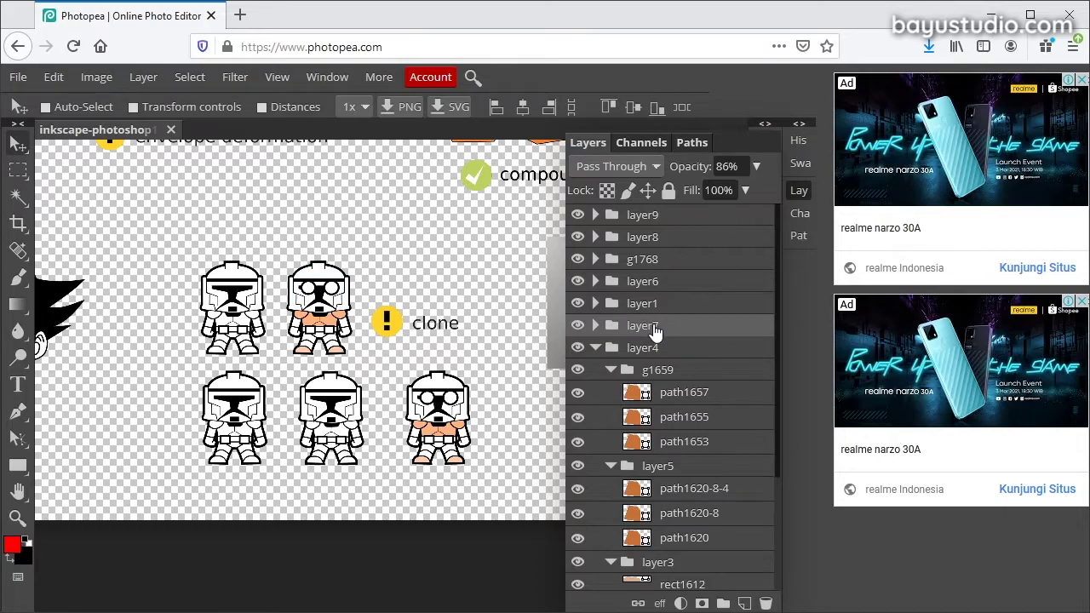
pyautogui.doubleClick(657, 332)
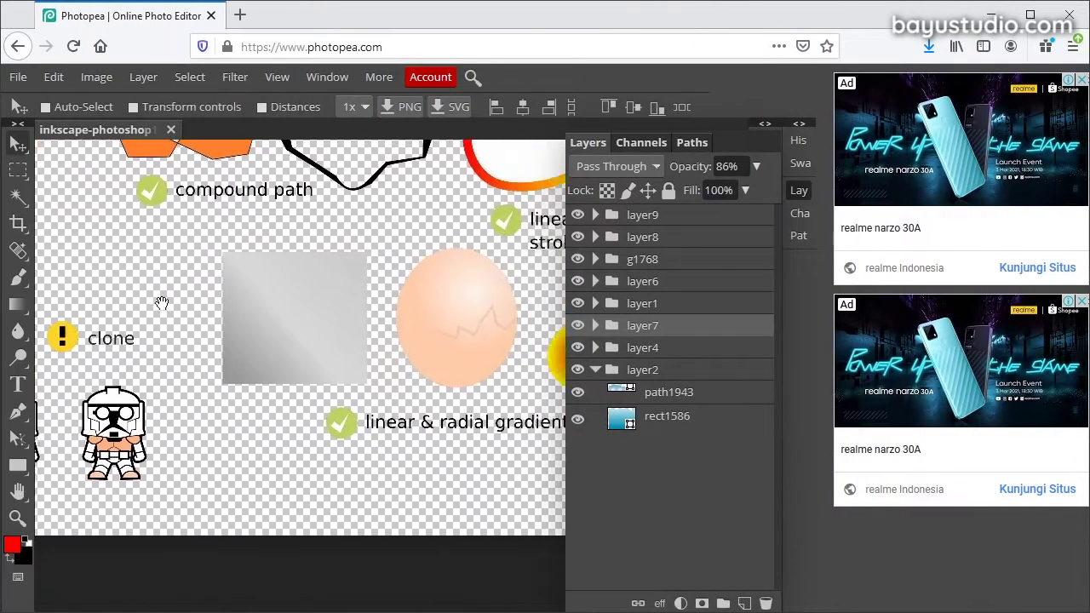
# - Move the orange compound shape's left piece and nudge the path4806 star outline slightly
pyautogui.moveTo(349, 315); pyautogui.dragTo(187, 332)
pyautogui.scroll(-1, 187, 332)
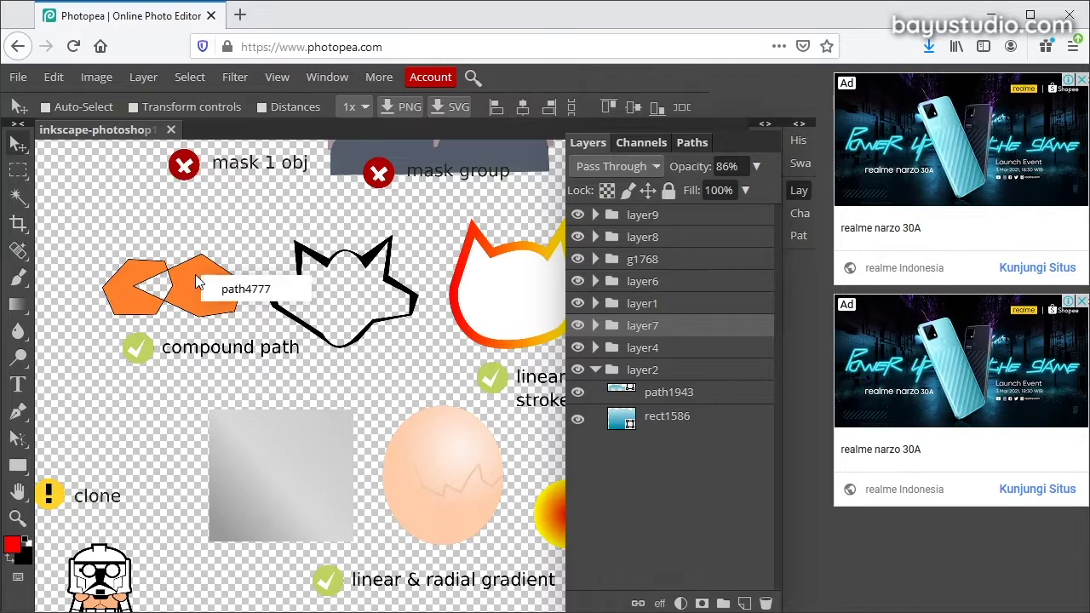
pyautogui.keyDown('ctrl'); pyautogui.click(195, 291); pyautogui.keyUp('ctrl')
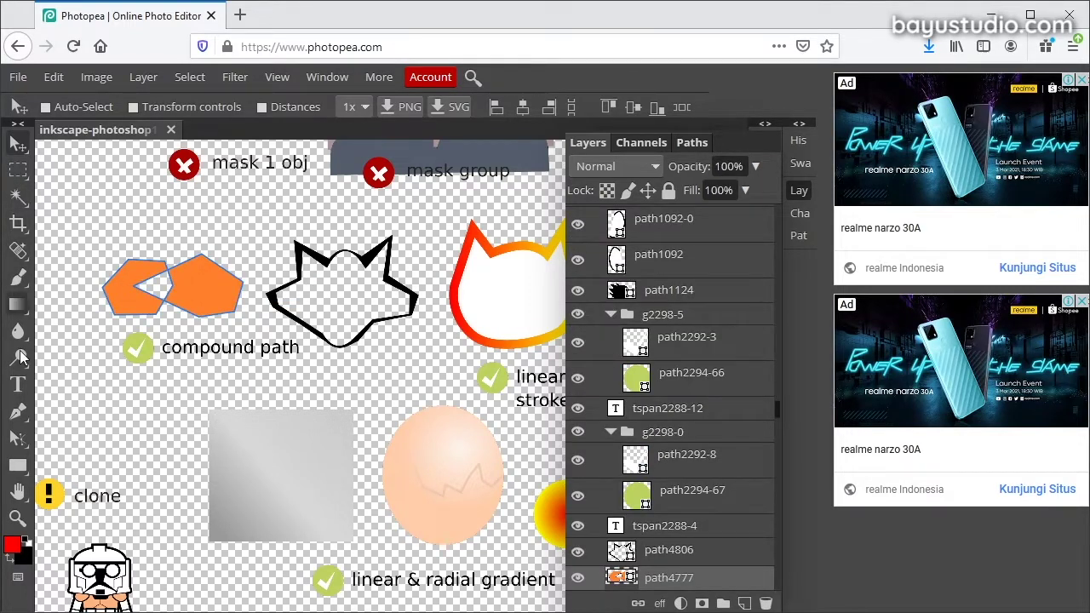
pyautogui.press('a')
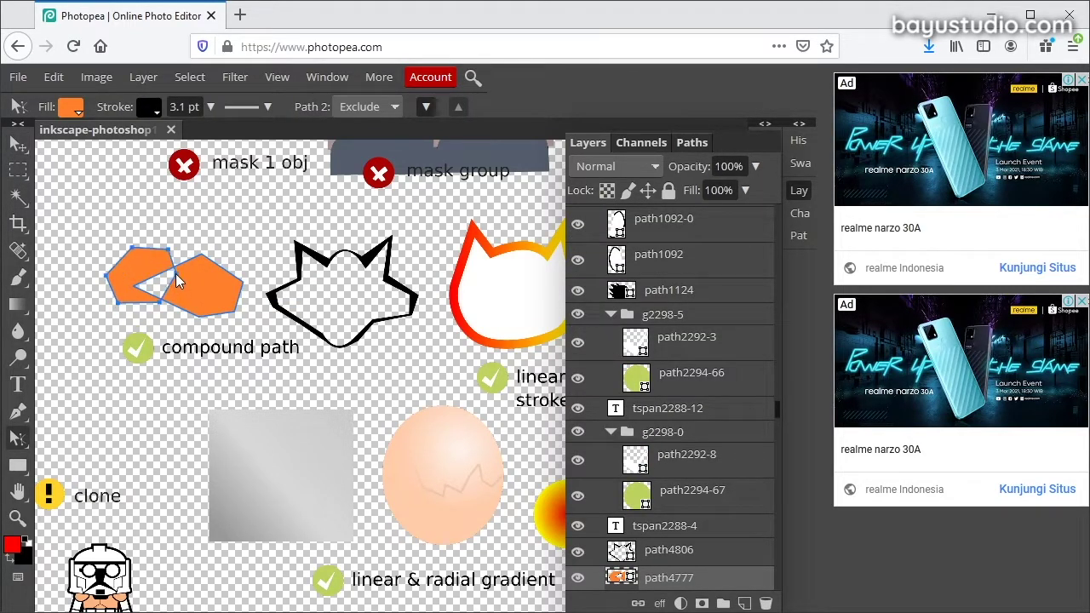
pyautogui.moveTo(180, 293); pyautogui.dragTo(187, 291)
pyautogui.click(305, 256)
pyautogui.moveTo(305, 255); pyautogui.dragTo(311, 262)
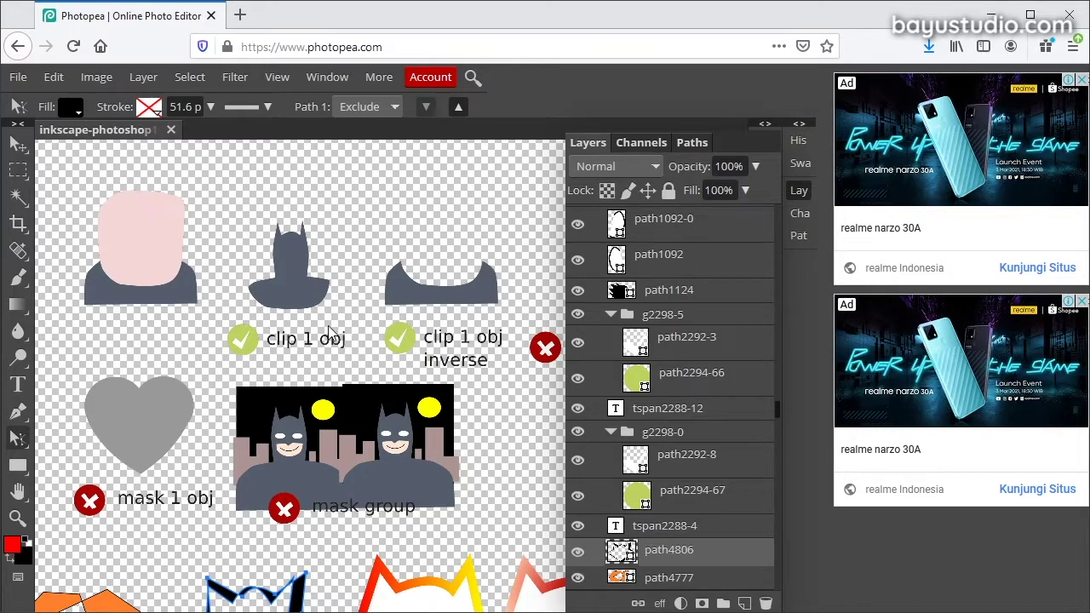
# - Select the path4418 clip group and drag its lower-left point so the clip edge bulges outward
pyautogui.press('v')
pyautogui.keyDown('ctrl'); pyautogui.click(290, 295); pyautogui.keyUp('ctrl')
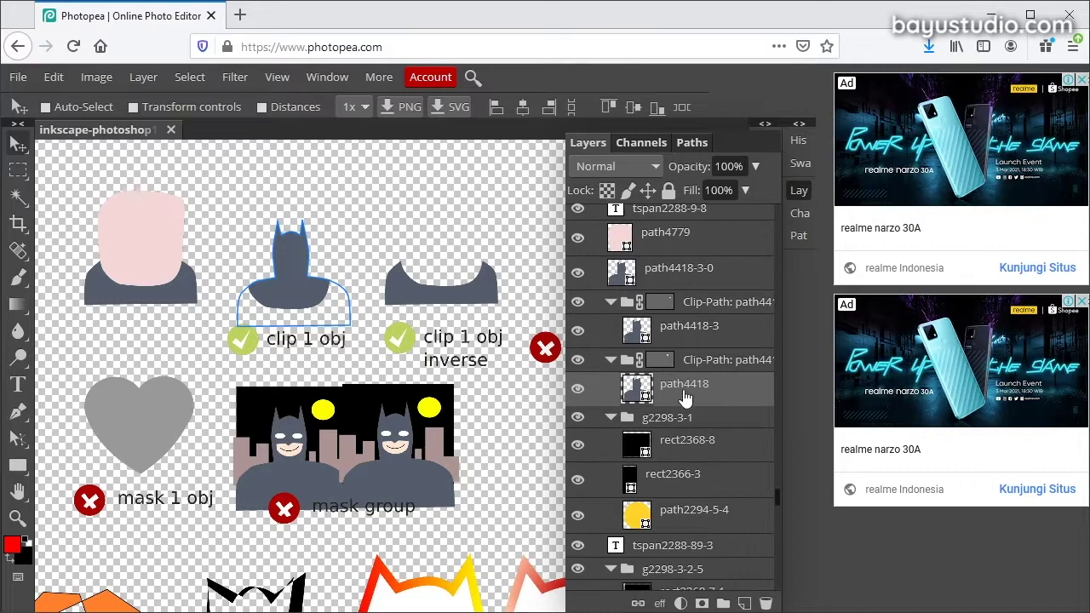
pyautogui.click(647, 361)
pyautogui.press('a')
pyautogui.hotkey('ctrl', '+')
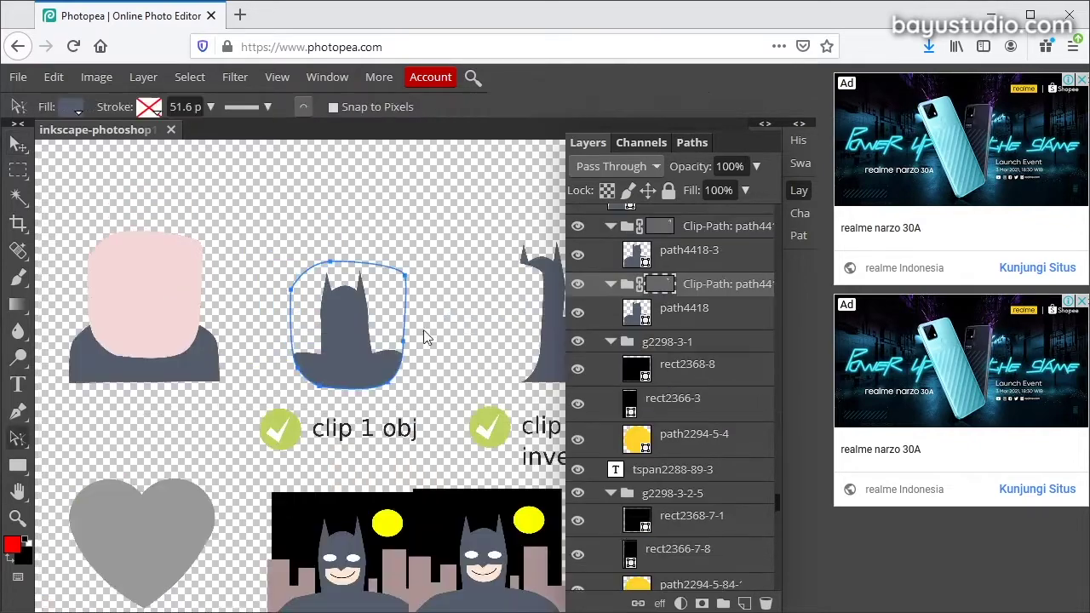
pyautogui.moveTo(294, 373); pyautogui.dragTo(288, 380)
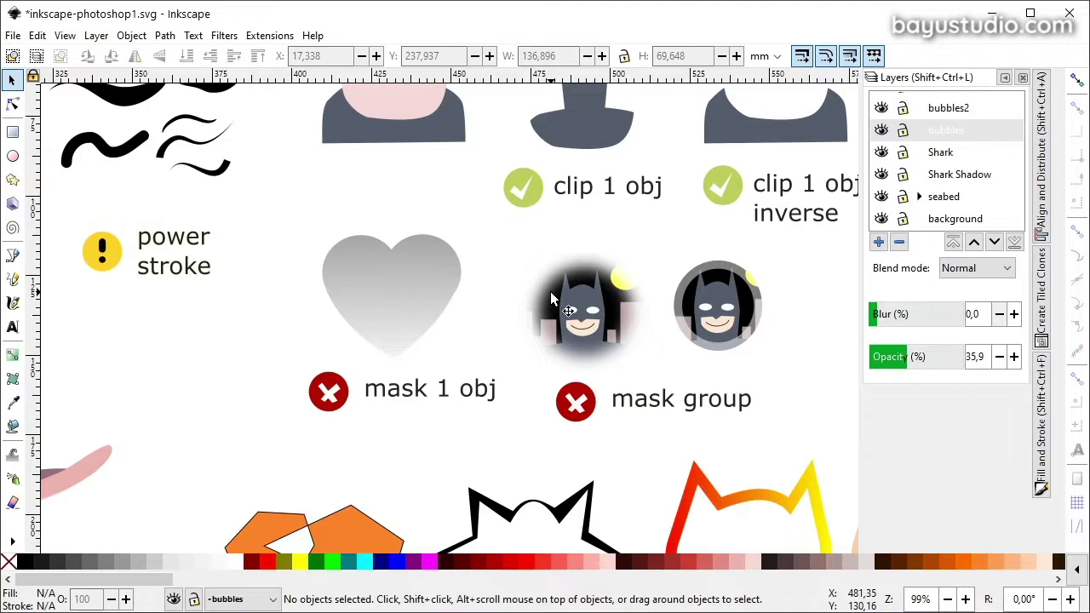
pyautogui.hscroll(3, 550, 292)
pyautogui.scroll(1, 550, 292)
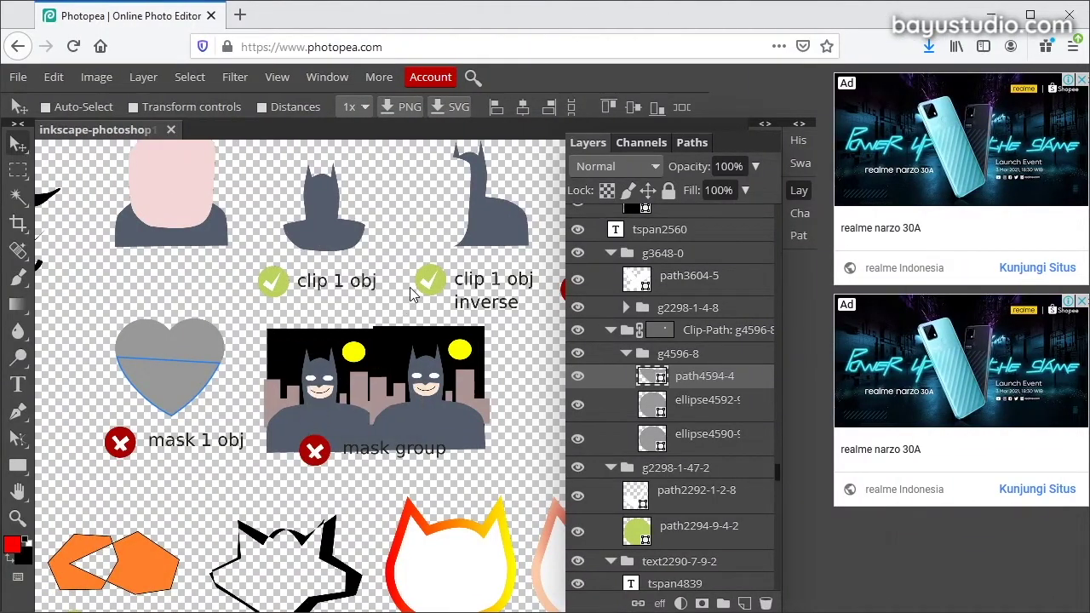
# - Select the top-left power-stroke brush stroke and zoom in on it
pyautogui.hscroll(4, 429, 292)
pyautogui.scroll(1, 380, 276)
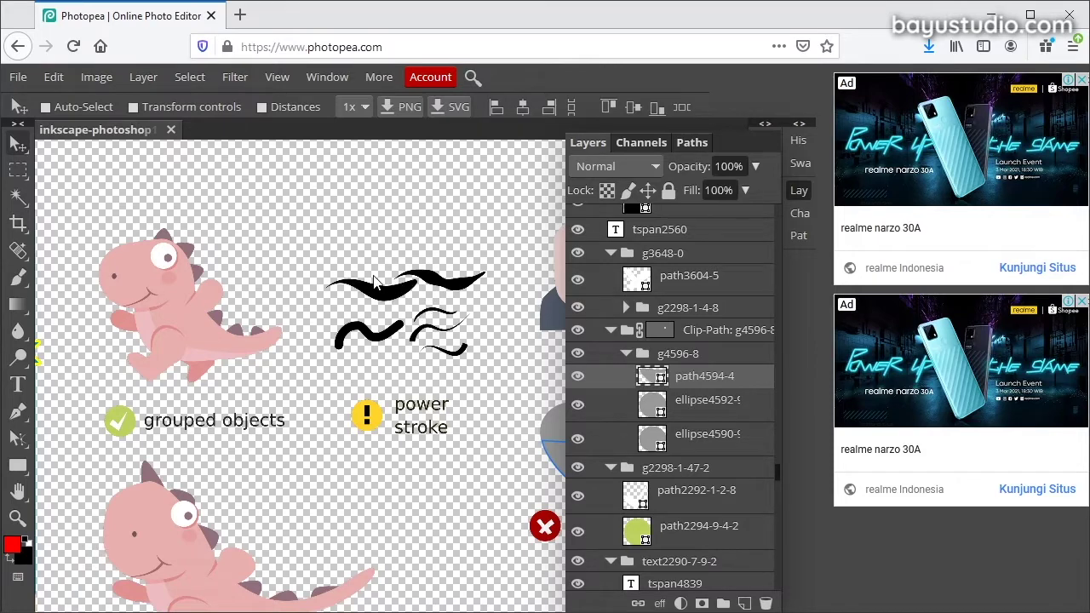
pyautogui.click(379, 300)
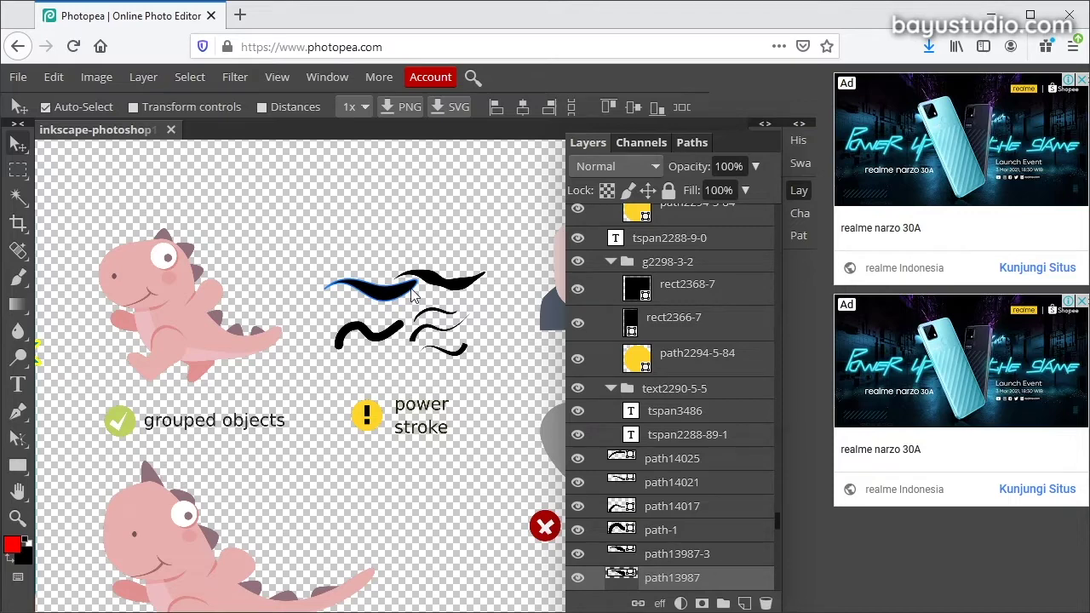
pyautogui.hotkey('ctrl', '+')
pyautogui.hotkey('ctrl', '+')
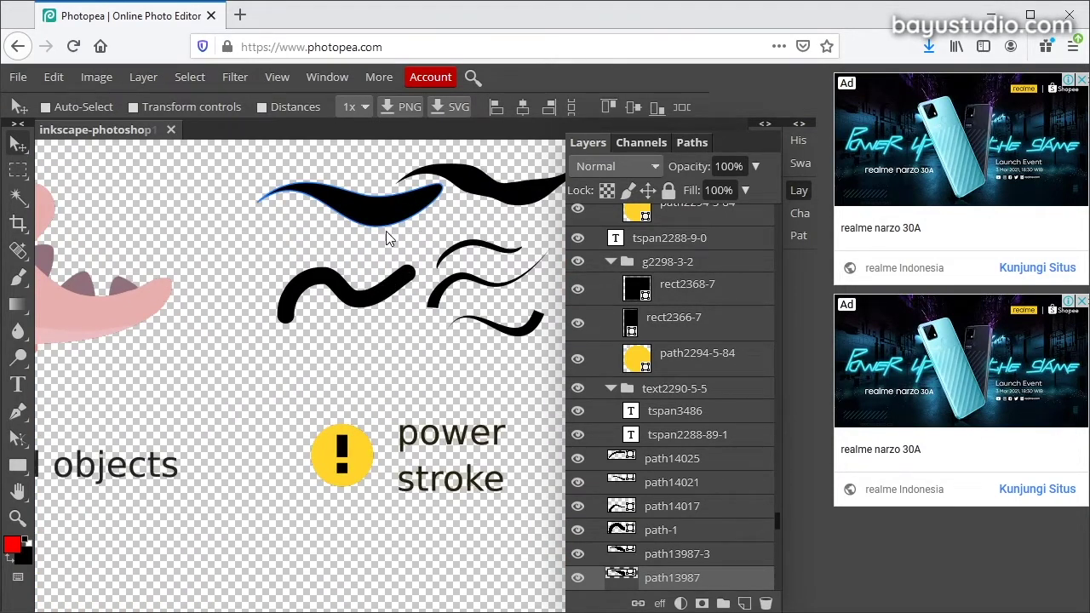
pyautogui.scroll(2, 389, 236)
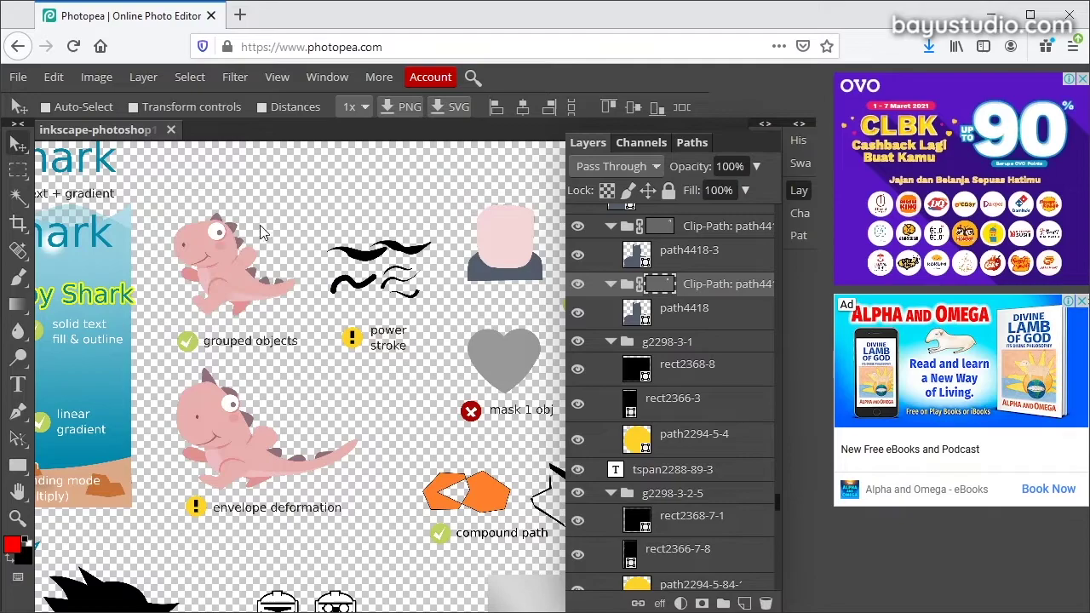
# - Select the dinosaur's path4907 layer from its right-click layer list
pyautogui.rightClick(211, 288)
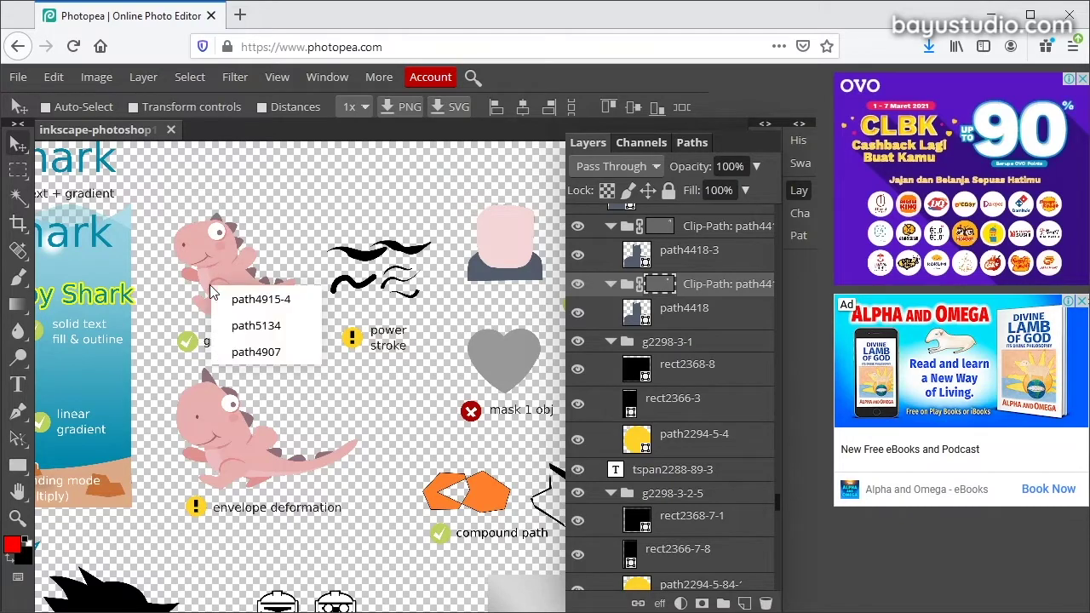
pyautogui.click(10, 143)
pyautogui.rightClick(209, 258)
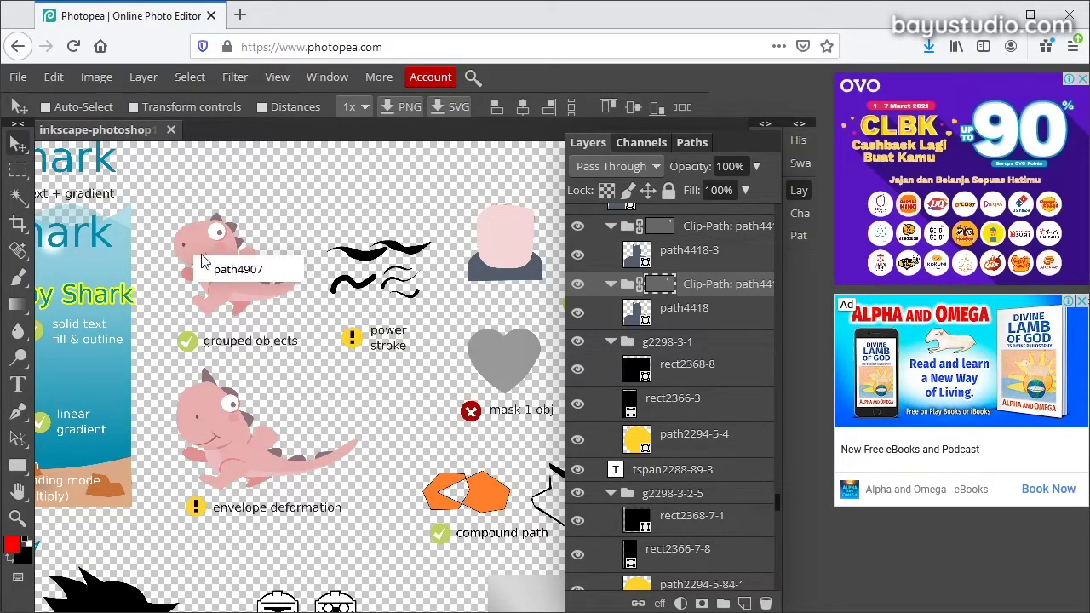
pyautogui.click(247, 266)
pyautogui.scroll(2, 696, 330)
pyautogui.scroll(1, 720, 377)
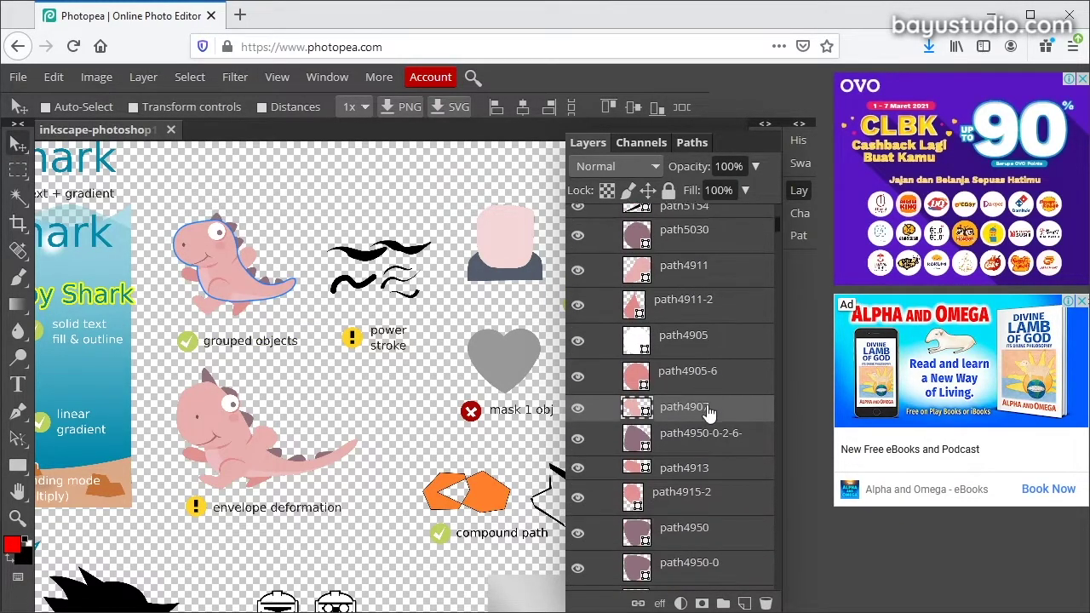
pyautogui.scroll(1, 707, 413)
pyautogui.scroll(1, 708, 409)
pyautogui.scroll(3, 697, 379)
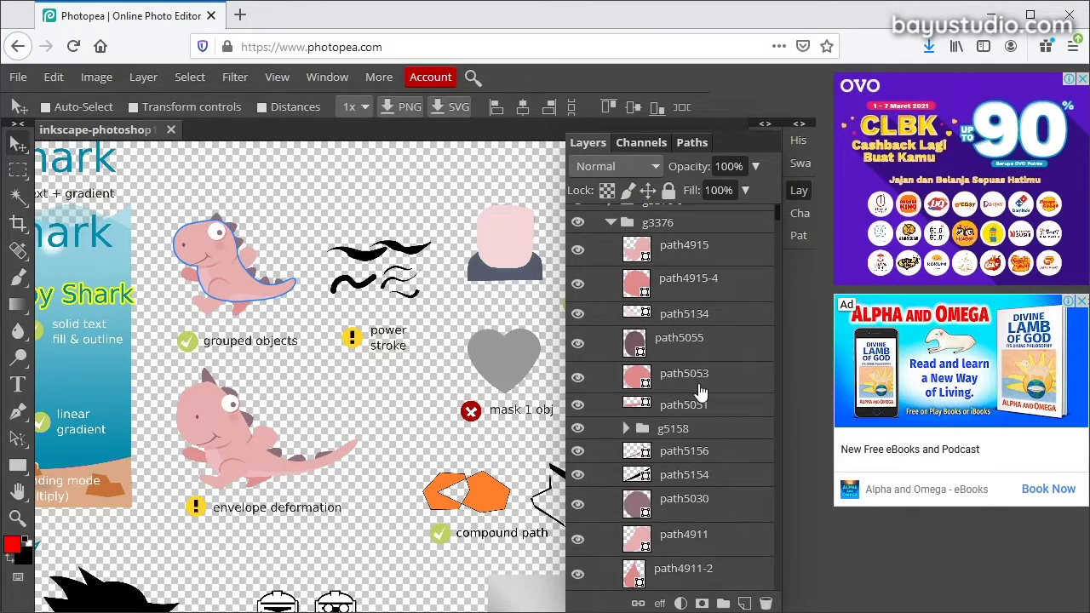
# - Toggle the g3376 group's visibility to confirm it hides the whole dinosaur, then select path4915
pyautogui.click(659, 224)
pyautogui.click(578, 222)
pyautogui.click(577, 222)
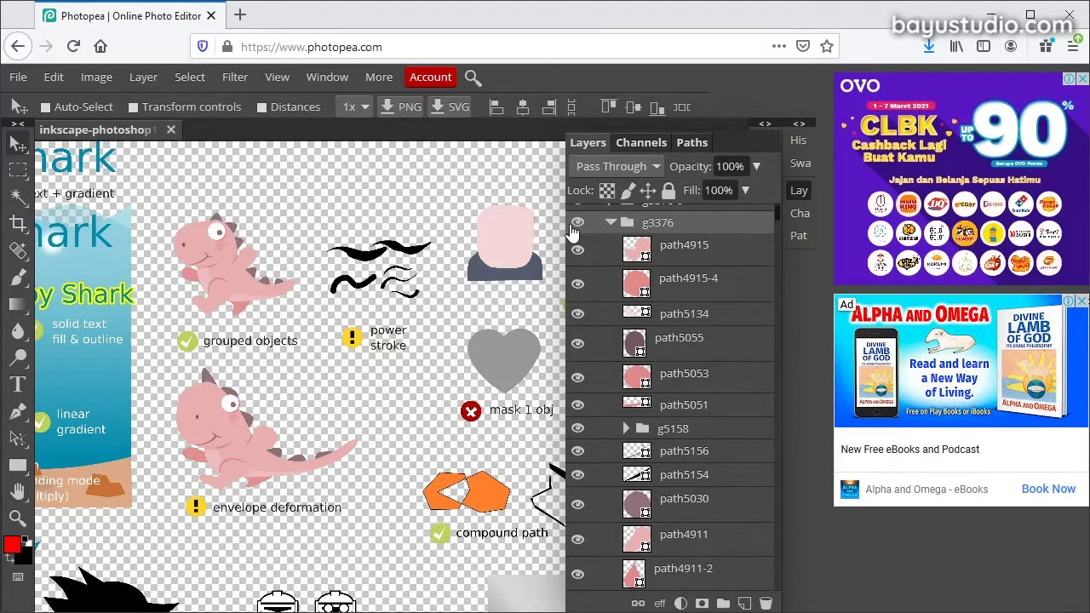
pyautogui.click(577, 223)
pyautogui.click(577, 222)
pyautogui.click(609, 223)
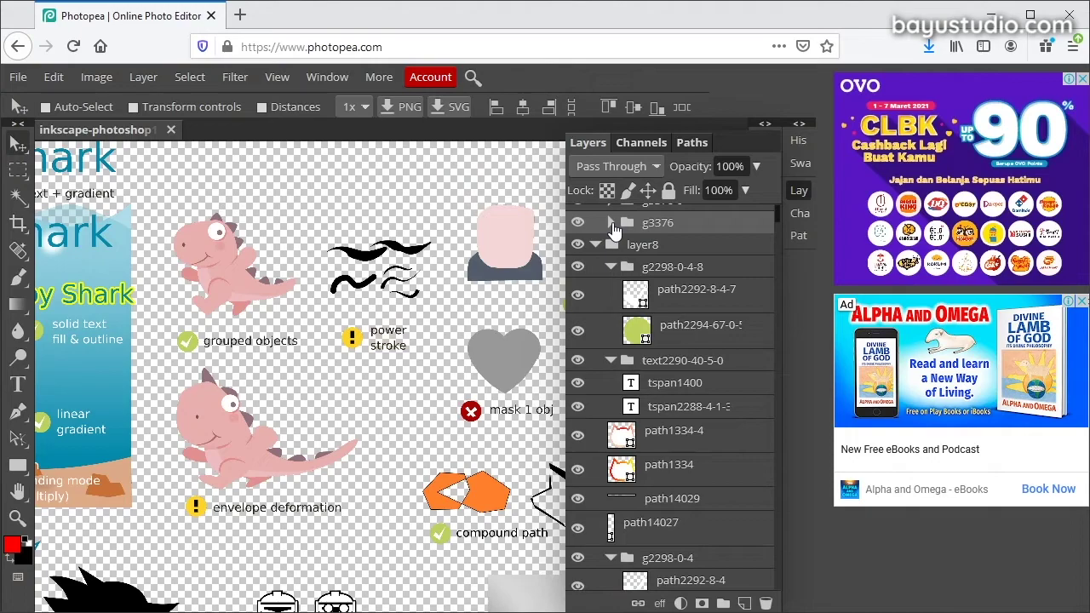
pyautogui.click(610, 224)
pyautogui.click(685, 250)
pyautogui.scroll(-2, 678, 322)
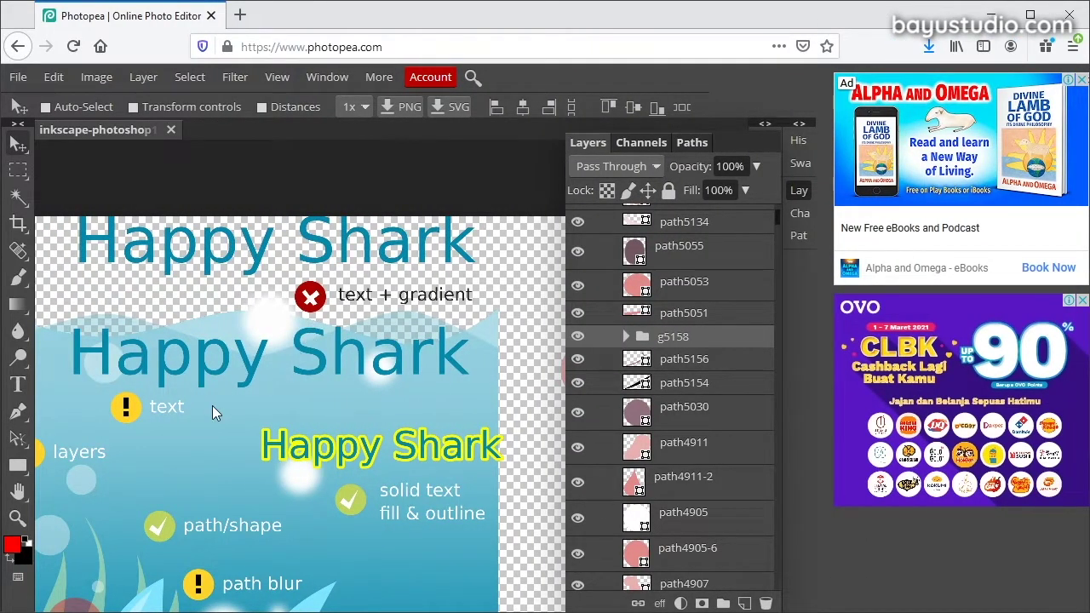
# - Place a text caret in the second Happy Shark and compare its text editing in Inkscape
pyautogui.click(19, 390)
pyautogui.click(197, 364)
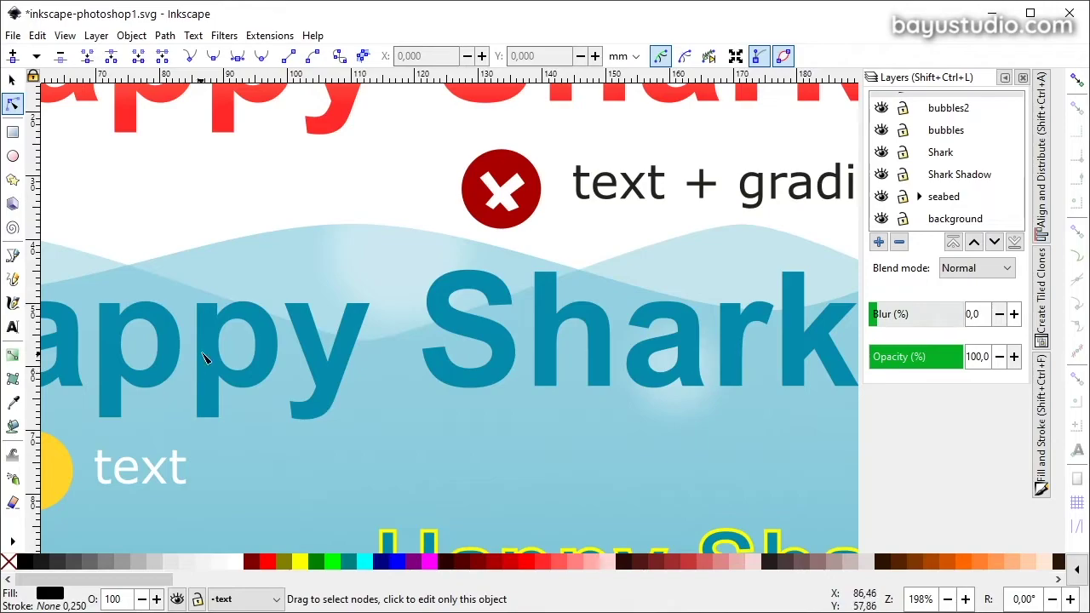
pyautogui.doubleClick(206, 359)
pyautogui.press('Escape')
pyautogui.hotkey('alt', 'Tab')
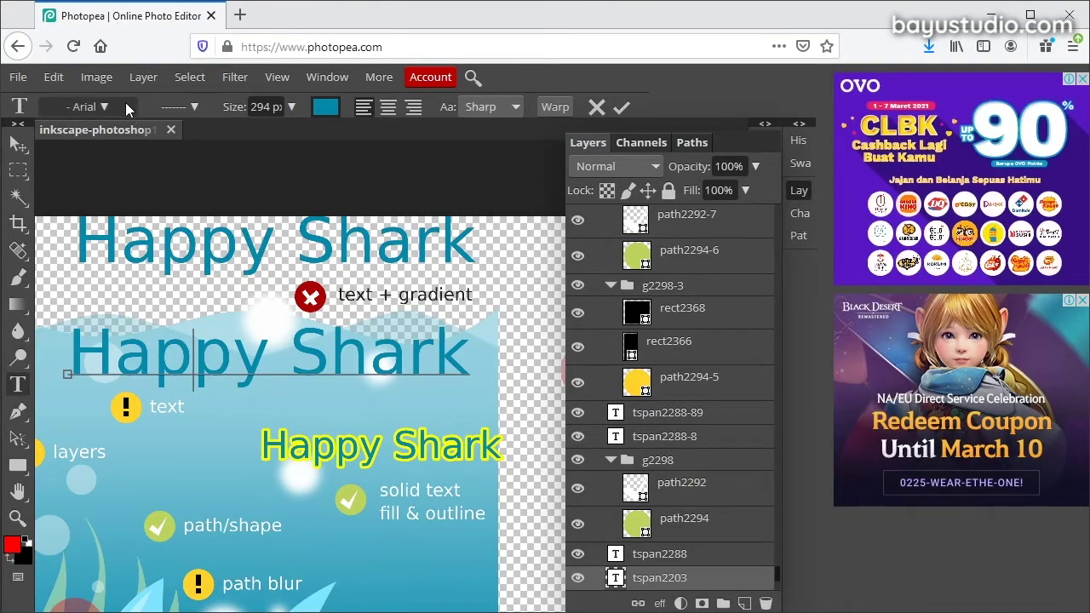
# - Select the whole second Happy Shark line and commit it as live type
pyautogui.click(252, 363)
pyautogui.click(367, 366)
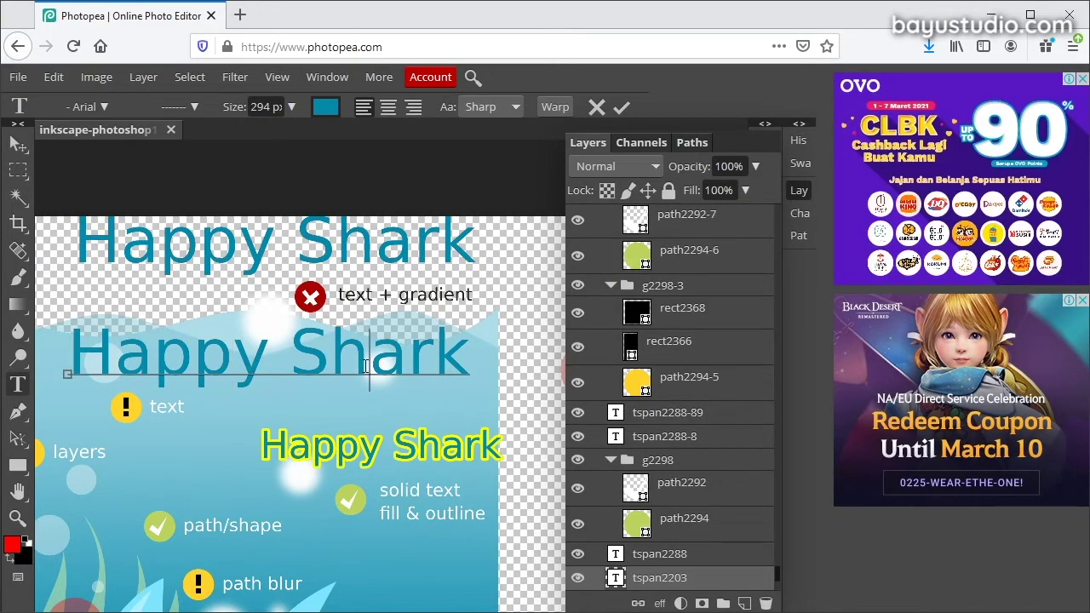
pyautogui.tripleClick(298, 372)
pyautogui.press('Escape')
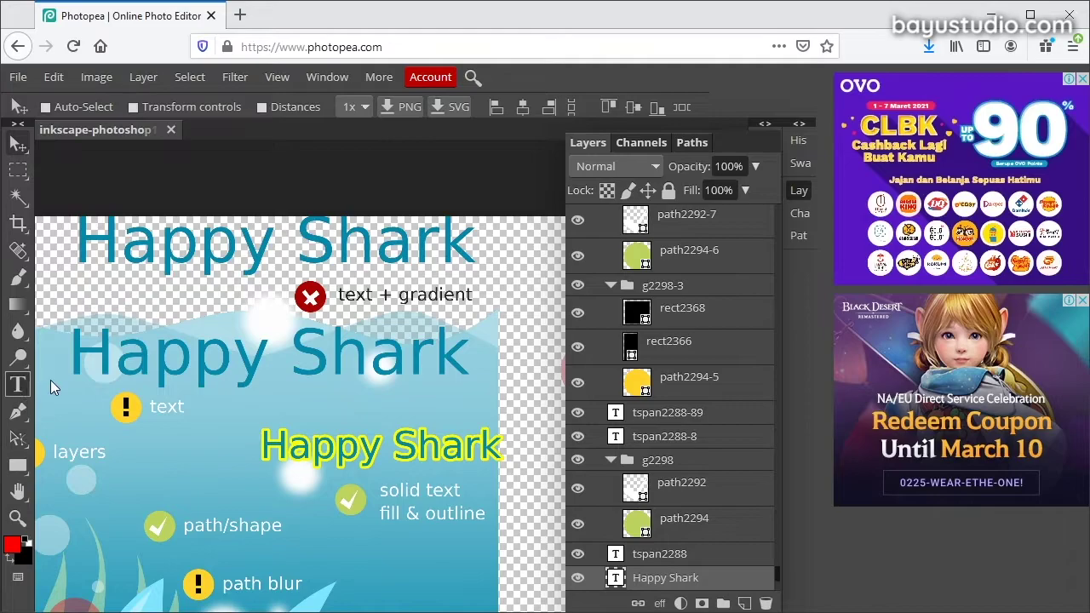
pyautogui.click(18, 384)
pyautogui.click(219, 358)
pyautogui.press('Escape')
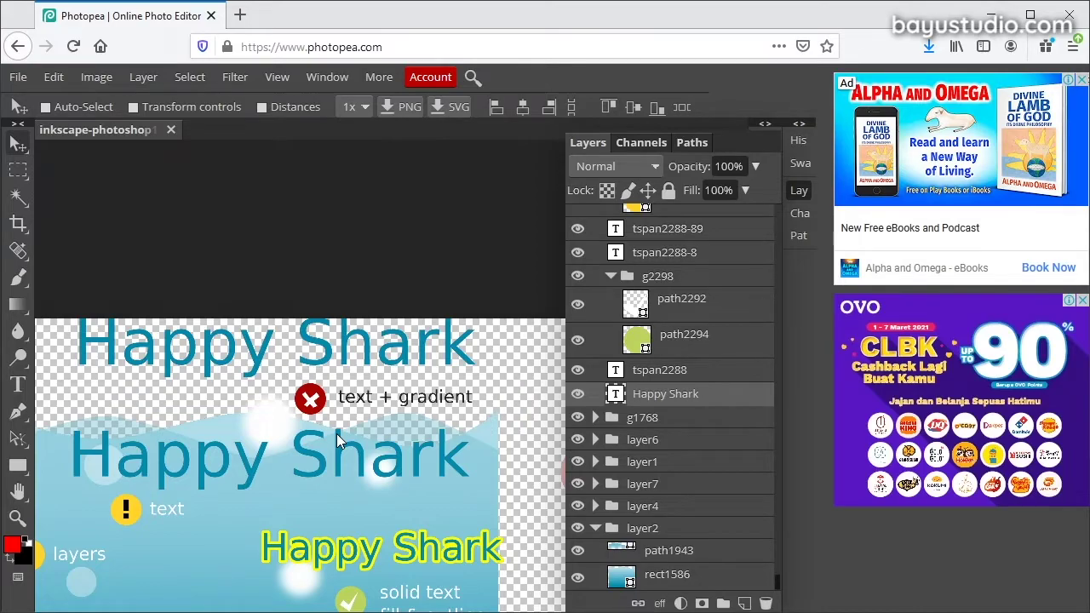
# - Select all of the second Happy Shark text and change its colour to teal
pyautogui.doubleClick(336, 433)
pyautogui.hotkey('ctrl', 'a')
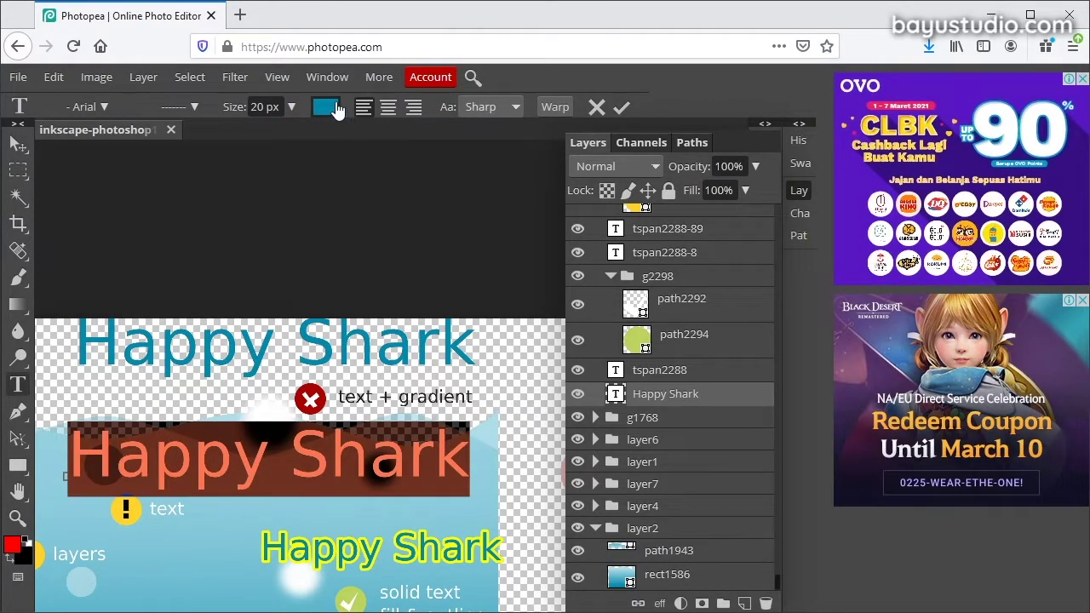
pyautogui.click(325, 107)
pyautogui.moveTo(258, 321)
pyautogui.mouseDown()
pyautogui.moveTo(253, 381)
pyautogui.moveTo(304, 341)
pyautogui.mouseUp()
pyautogui.click(529, 203)
pyautogui.click(19, 144)
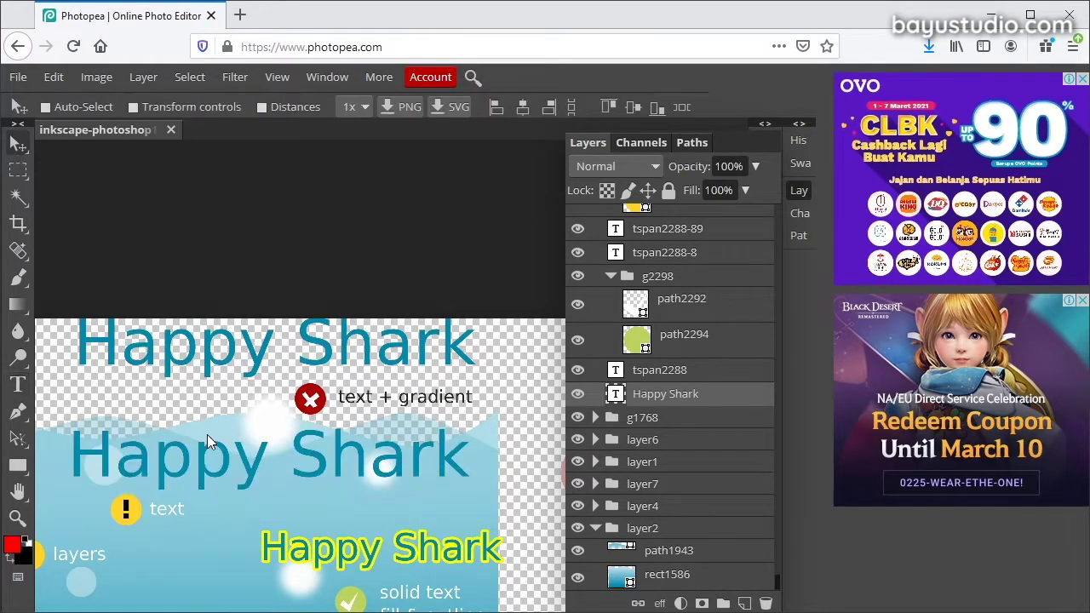
# - Select the yellow-outlined Happy Shark text layer and zoom in on its stroke
pyautogui.click(20, 384)
pyautogui.click(256, 338)
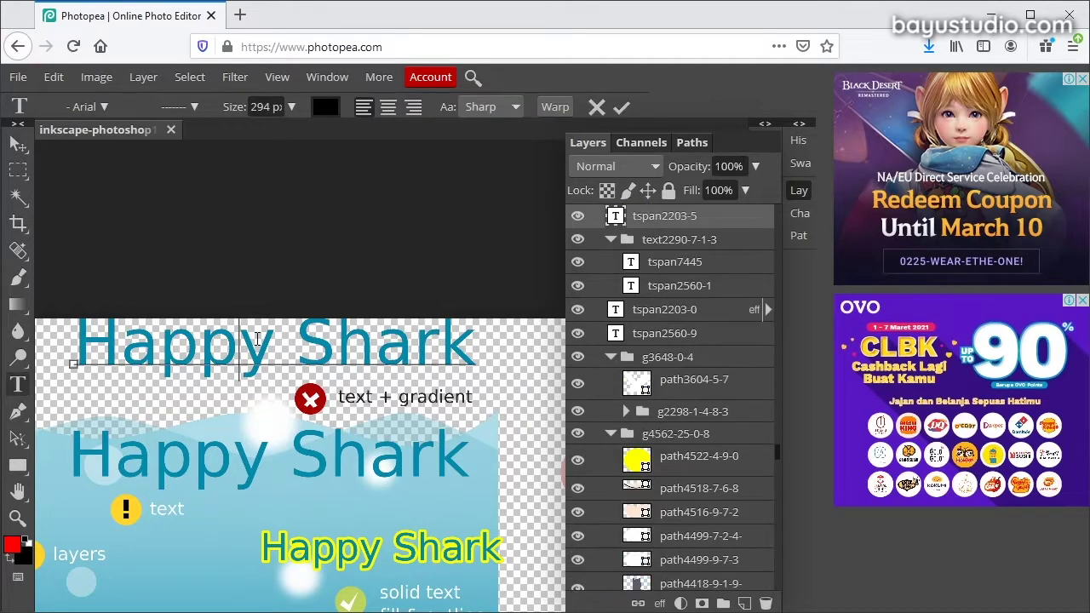
pyautogui.press('Escape')
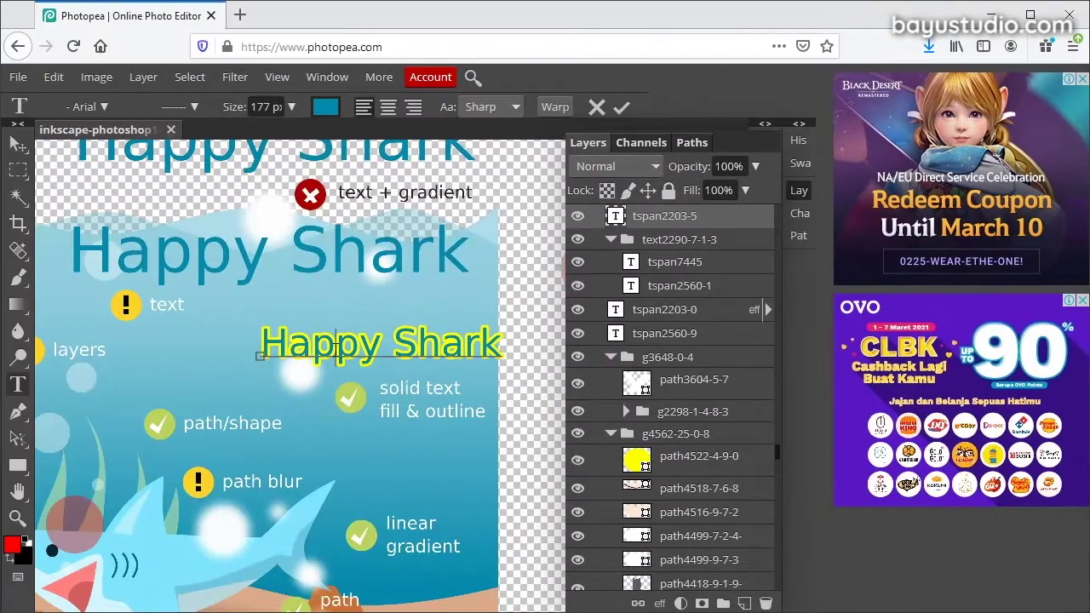
pyautogui.click(338, 347)
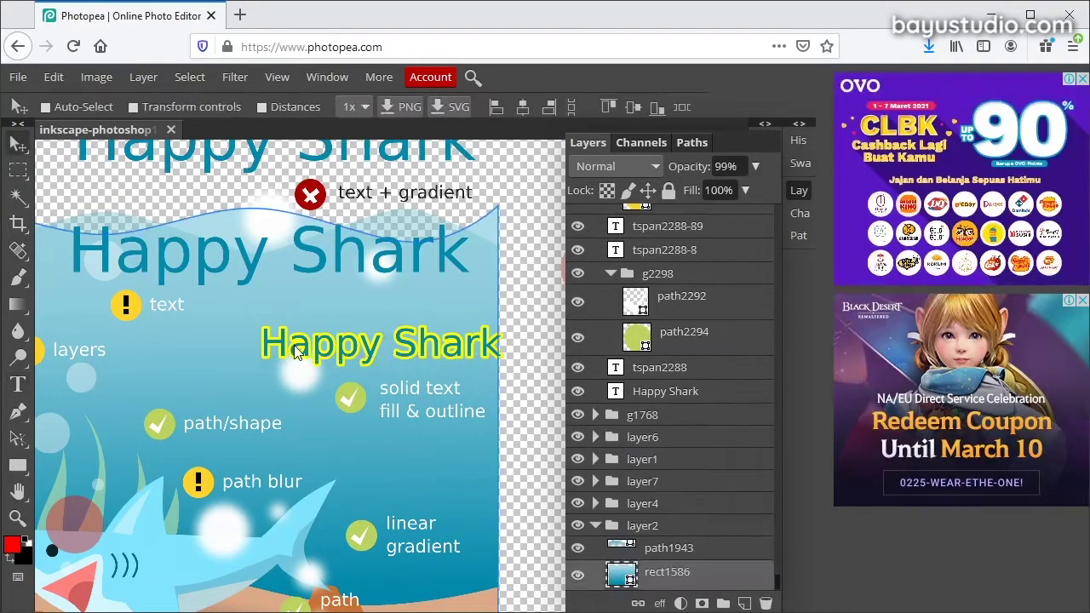
pyautogui.rightClick(290, 342)
pyautogui.click(317, 360)
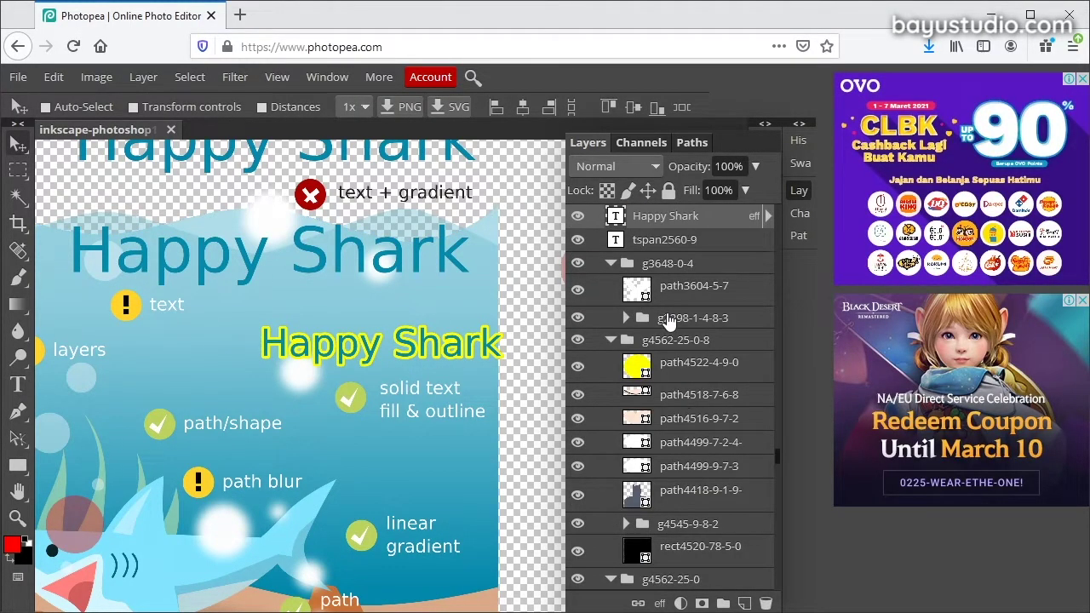
pyautogui.scroll(2, 669, 327)
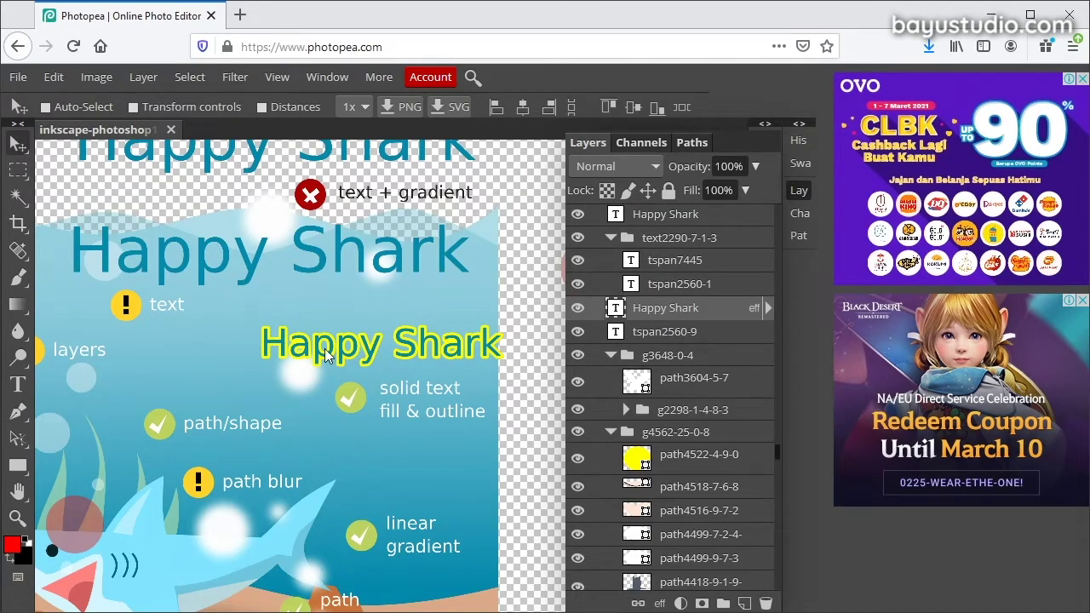
pyautogui.scroll(1, 353, 352)
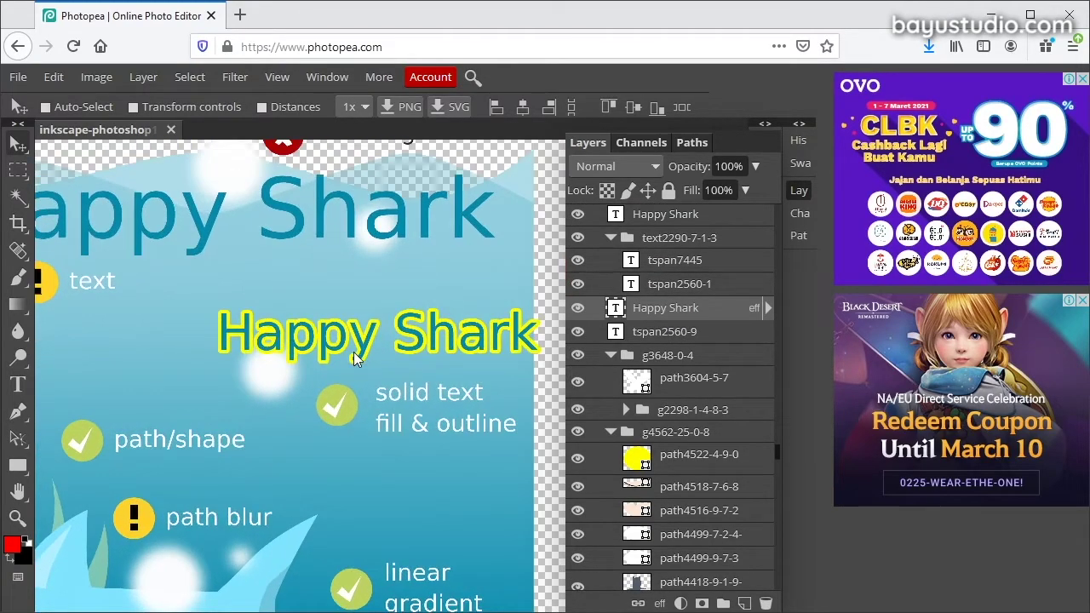
# - Reveal the Happy Shark text effects, then pull the cat outline's left ear tip up and outward
pyautogui.click(767, 313)
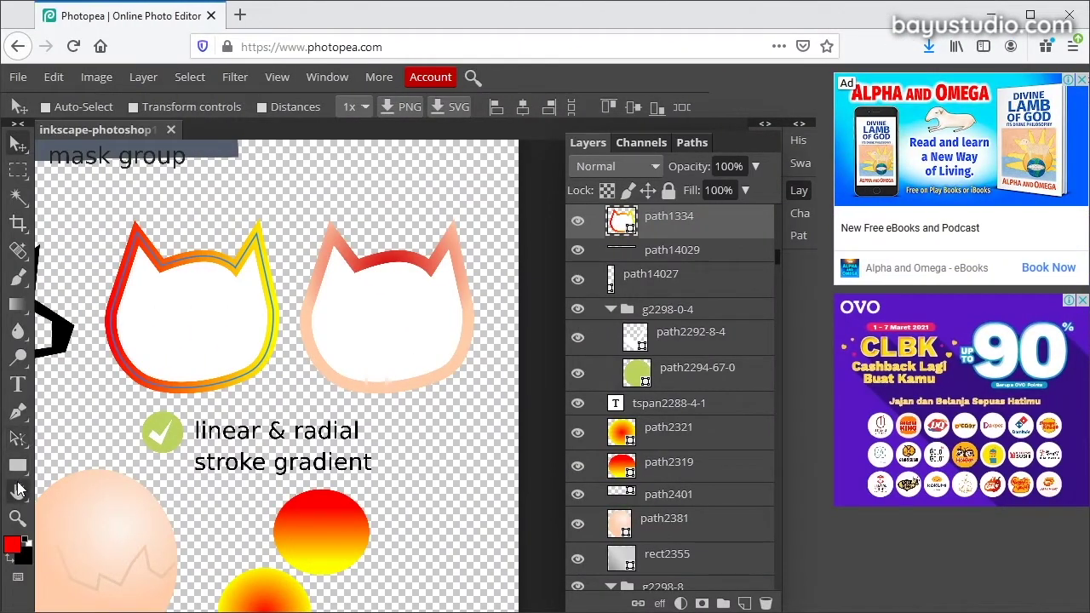
pyautogui.rightClick(21, 438)
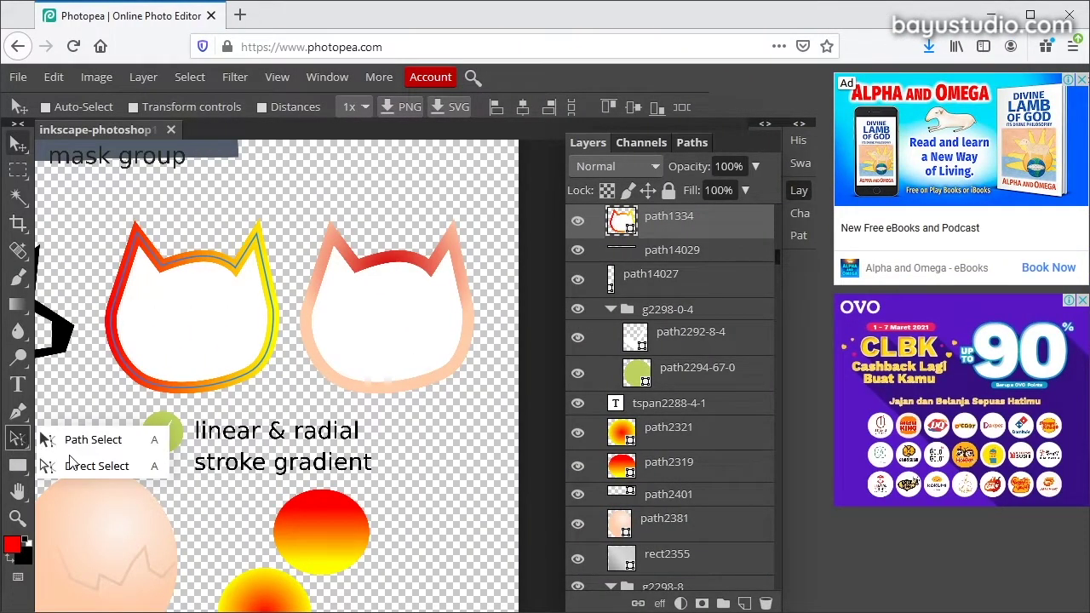
pyautogui.click(74, 460)
pyautogui.click(138, 240)
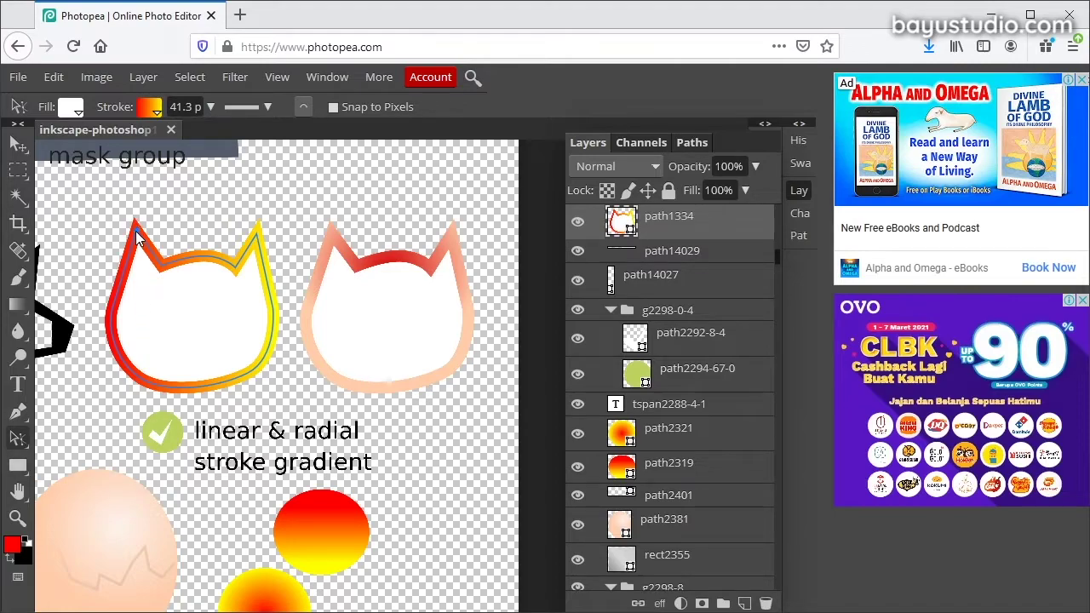
pyautogui.moveTo(138, 240); pyautogui.dragTo(126, 208)
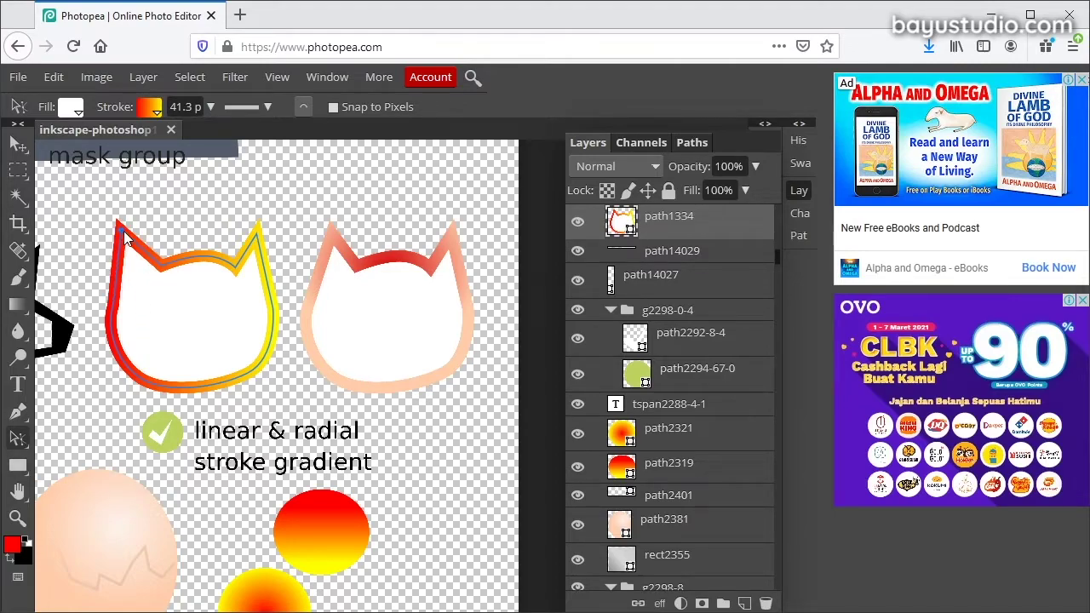
# - Give the cat outline's stroke a red-to-green preset gradient
pyautogui.click(149, 109)
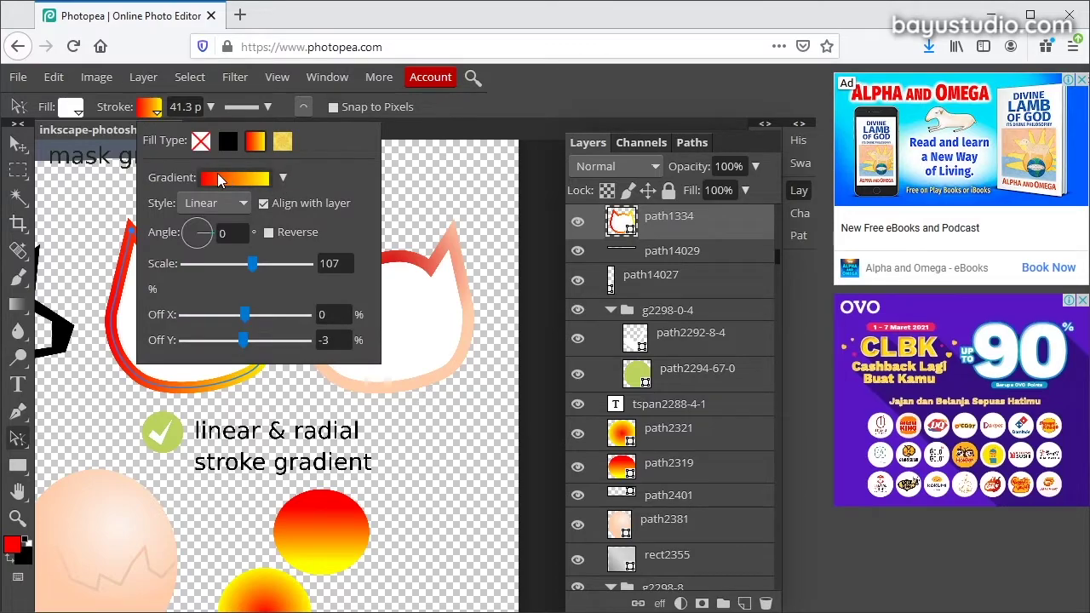
pyautogui.click(282, 178)
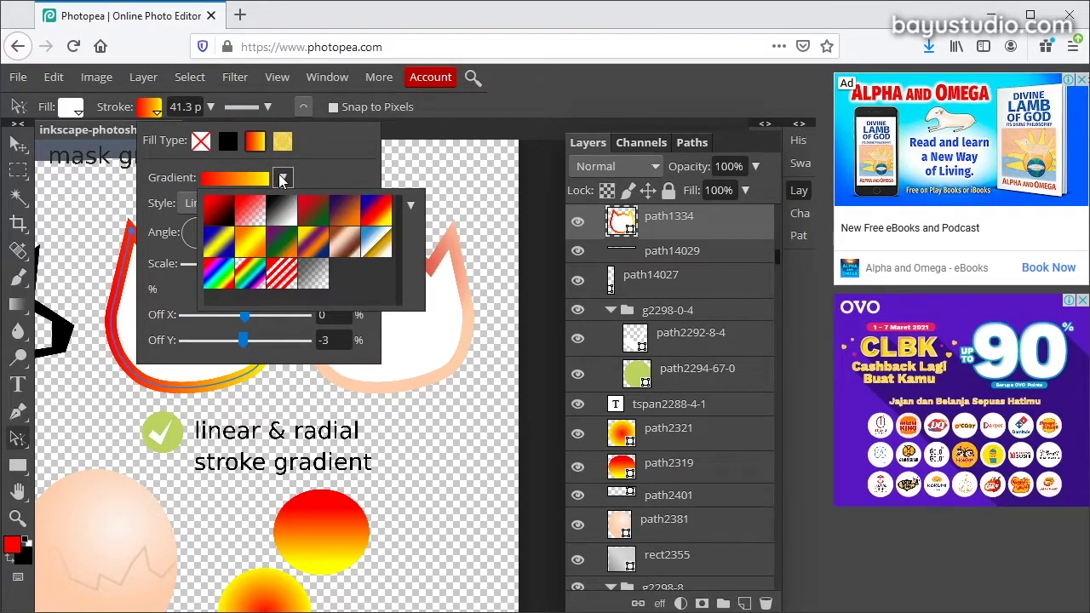
pyautogui.click(256, 219)
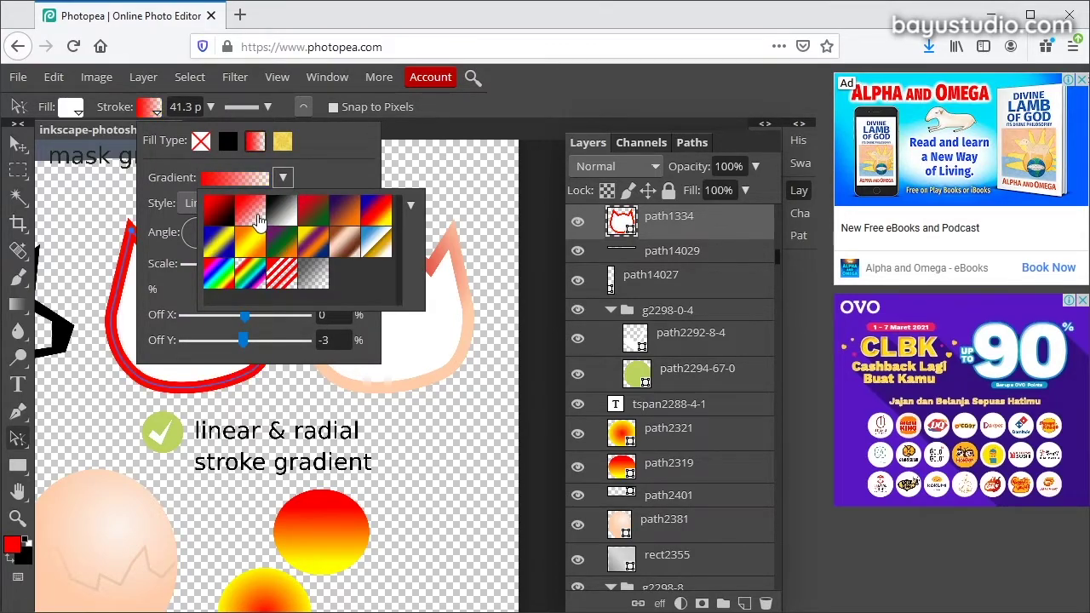
pyautogui.click(323, 210)
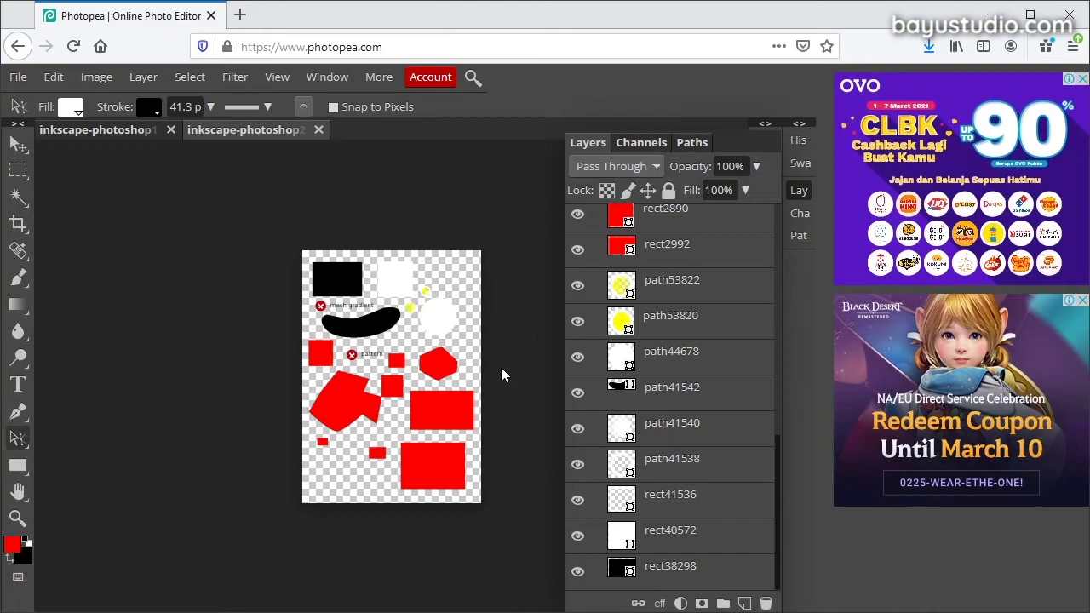
pyautogui.hotkey('ctrl', '+')
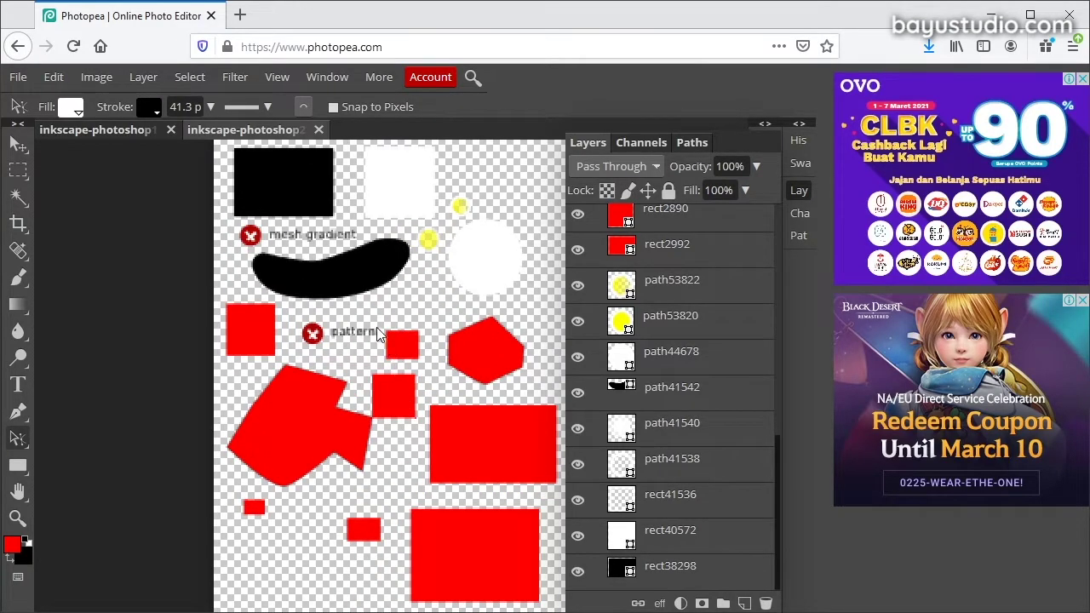
pyautogui.scroll(3, 373, 323)
pyautogui.scroll(-1, 358, 365)
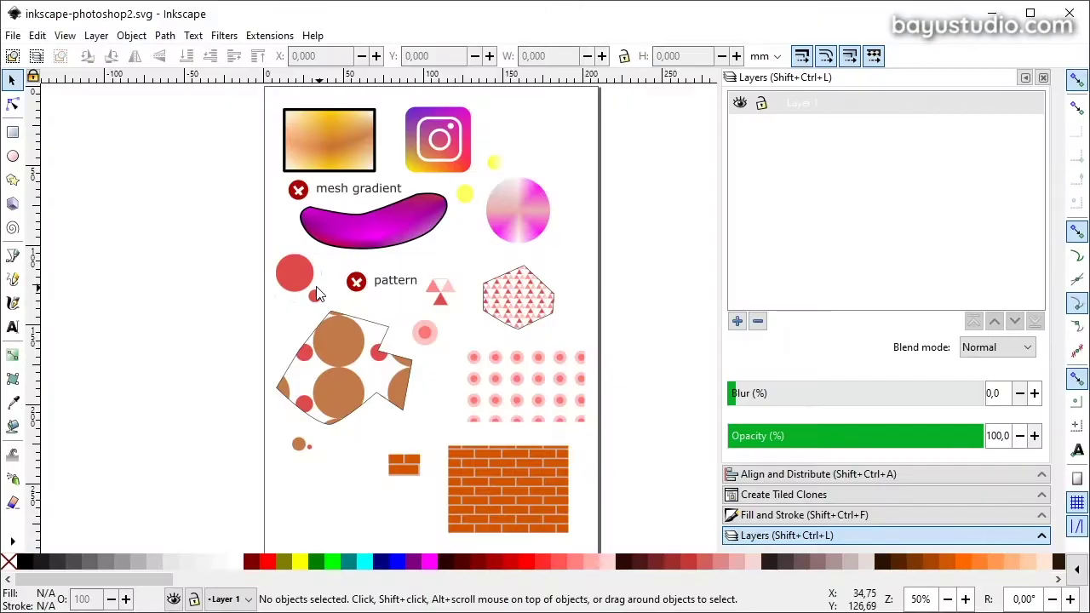
pyautogui.scroll(2, 473, 192)
pyautogui.keyDown('ctrl'); pyautogui.scroll(2, 381, 237); pyautogui.keyUp('ctrl')
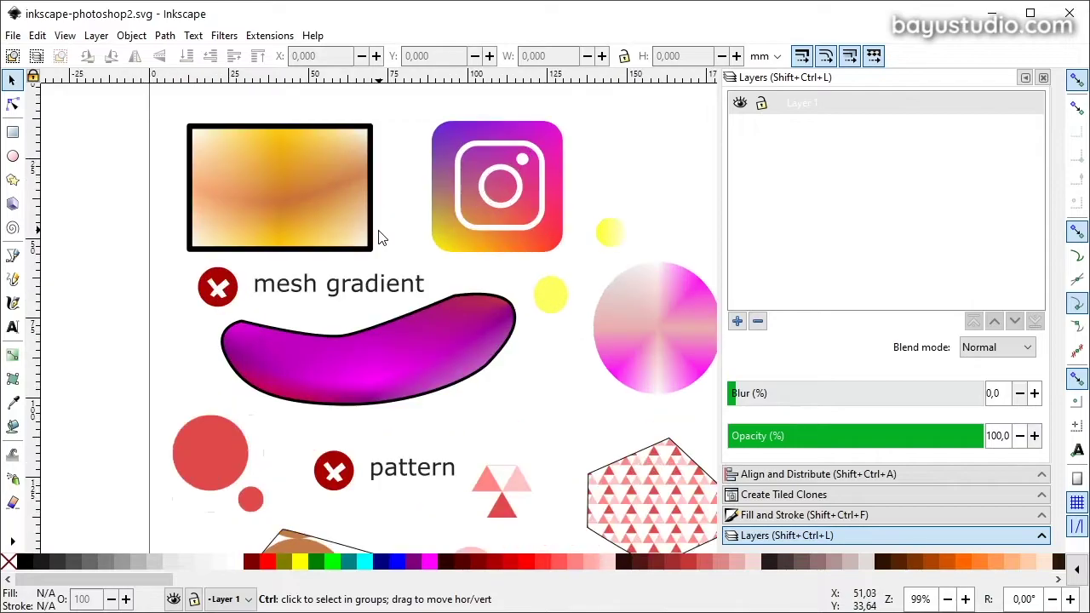
pyautogui.click(502, 323)
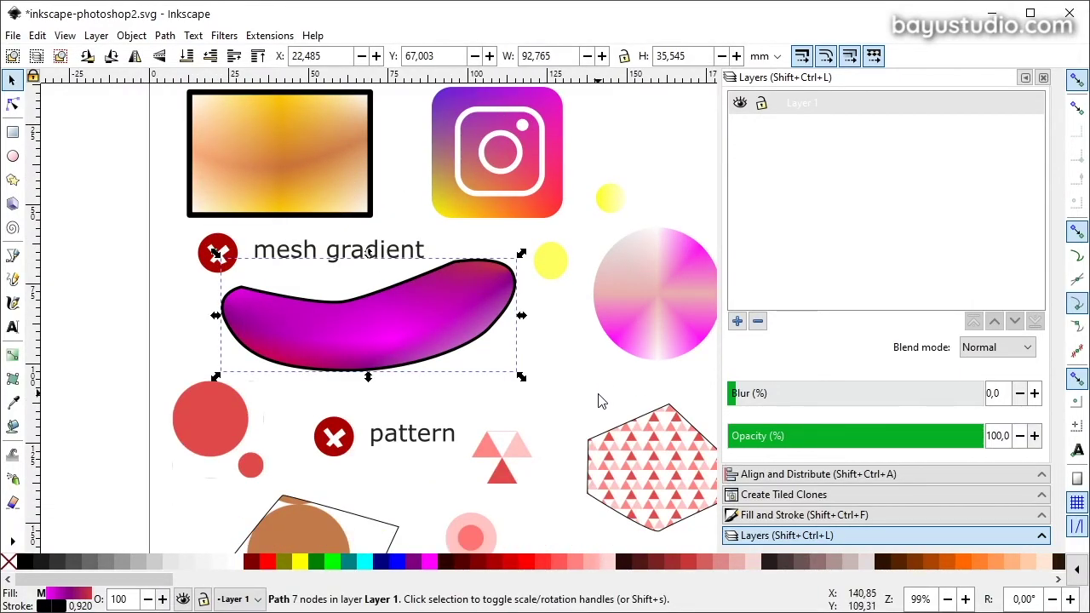
pyautogui.click(605, 390)
pyautogui.scroll(-2, 608, 382)
pyautogui.scroll(-4, 620, 416)
pyautogui.scroll(-2, 621, 416)
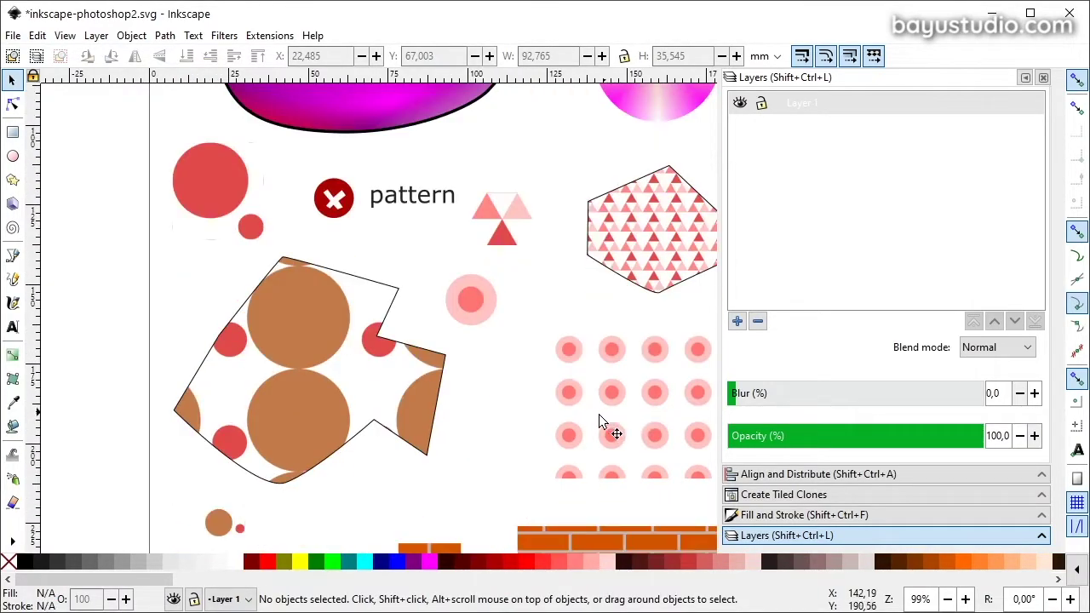
pyautogui.keyDown('ctrl'); pyautogui.scroll(-2, 524, 358); pyautogui.keyUp('ctrl')
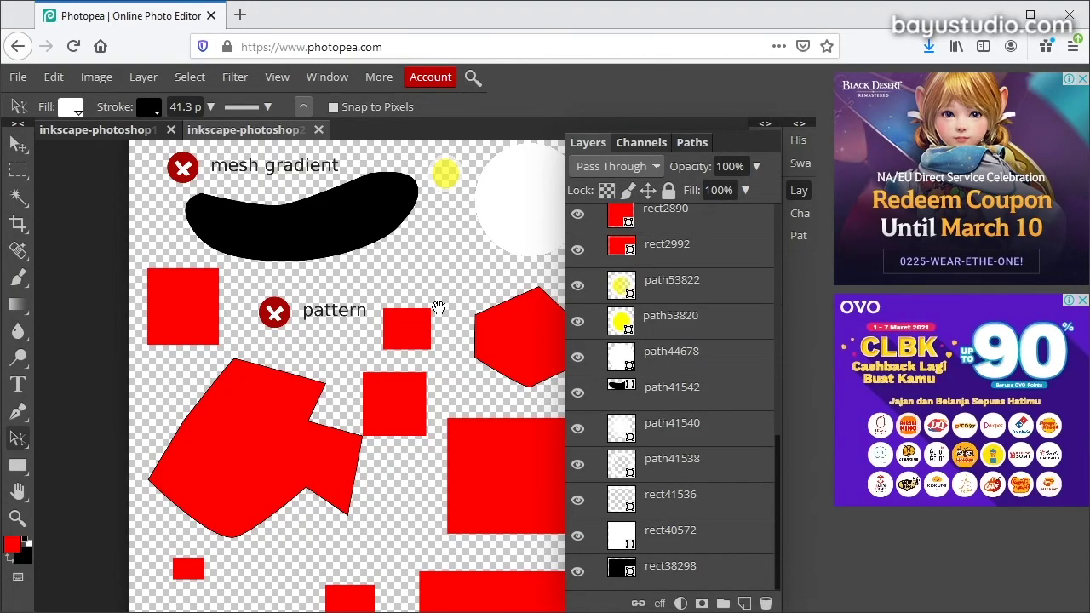
pyautogui.moveTo(437, 304); pyautogui.dragTo(312, 285)
pyautogui.scroll(-3, 374, 279)
pyautogui.scroll(2, 438, 503)
pyautogui.scroll(3, 404, 418)
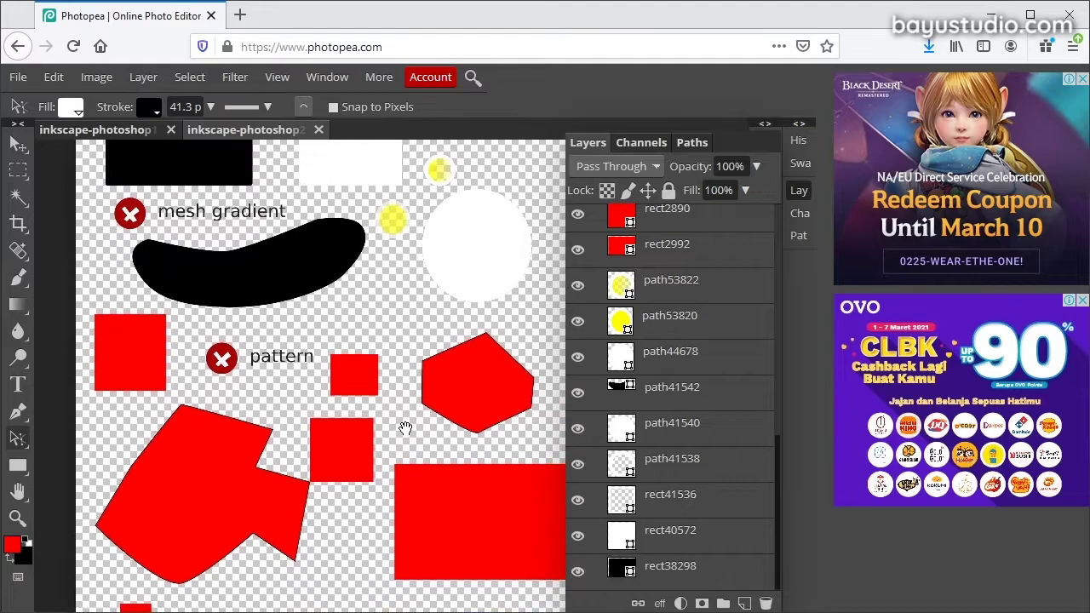
pyautogui.scroll(3, 354, 336)
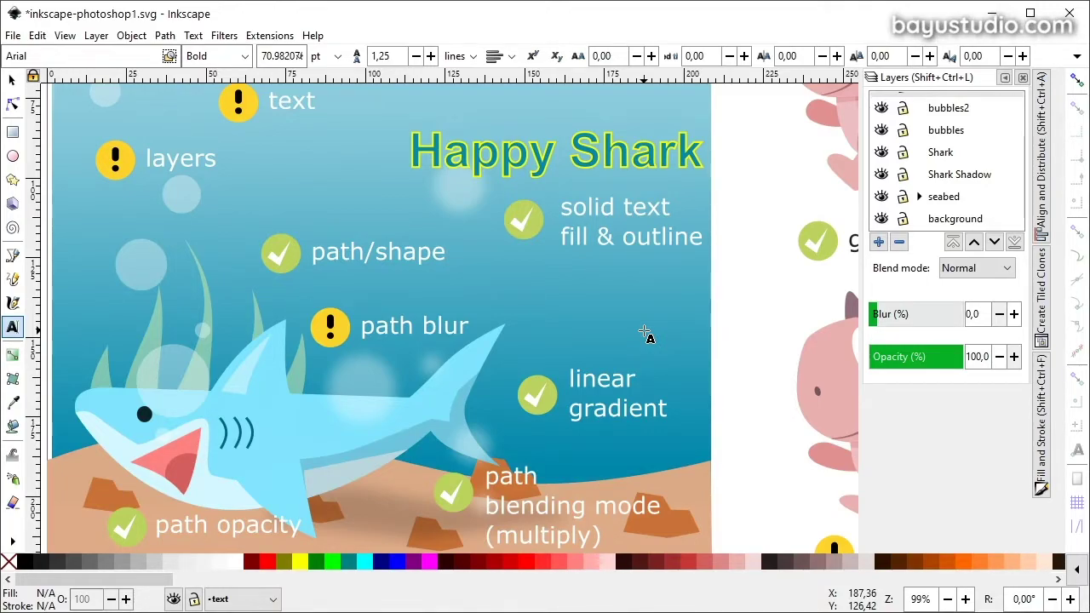
# - Scroll through the Inkscape Happy Shark page to review its feature checklist
pyautogui.scroll(-2, 644, 332)
pyautogui.scroll(-1, 649, 336)
pyautogui.scroll(1, 681, 230)
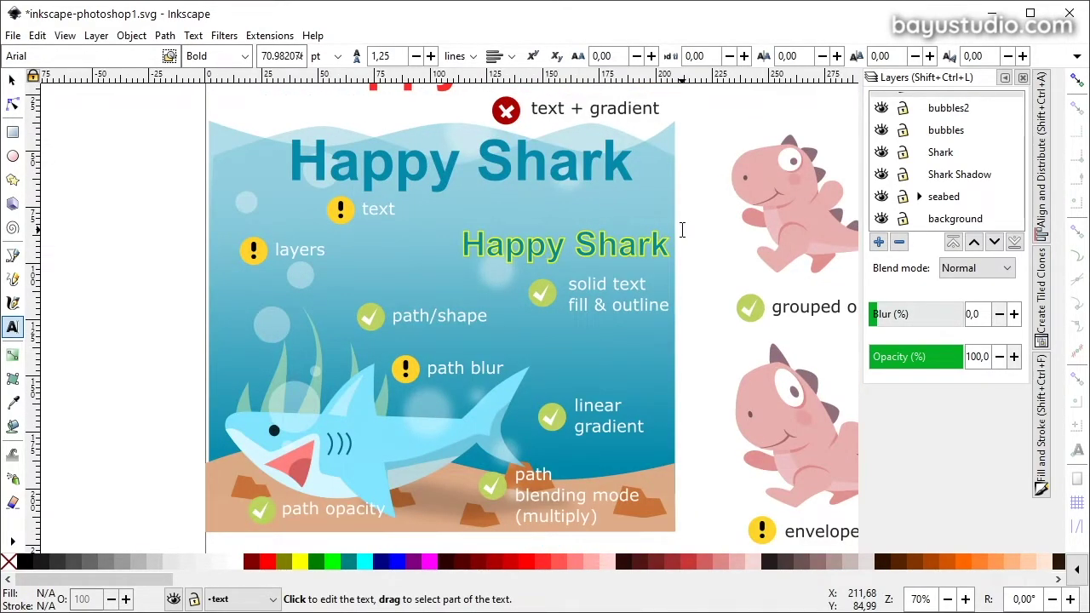
pyautogui.scroll(2, 677, 234)
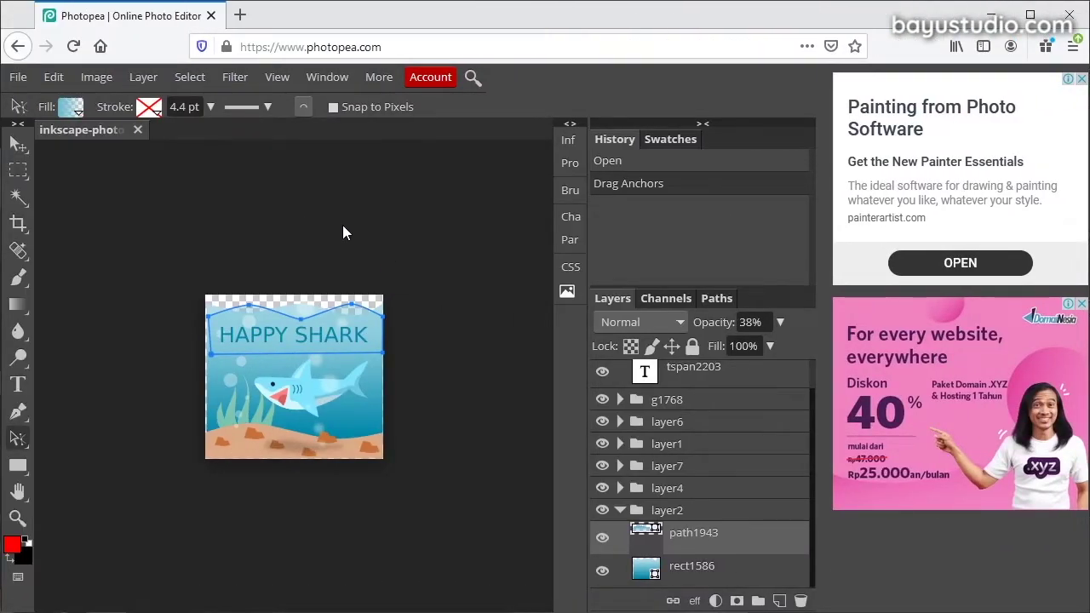
# - Save the document as inkscape-photoshop1-svg.psd in the exercises folder
pyautogui.click(18, 78)
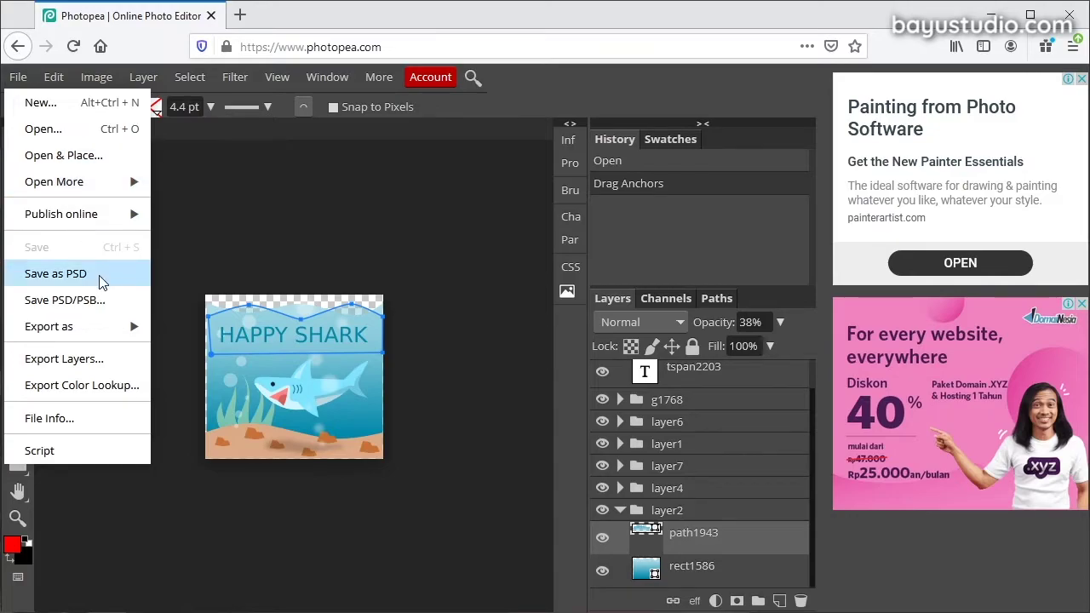
pyautogui.click(55, 273)
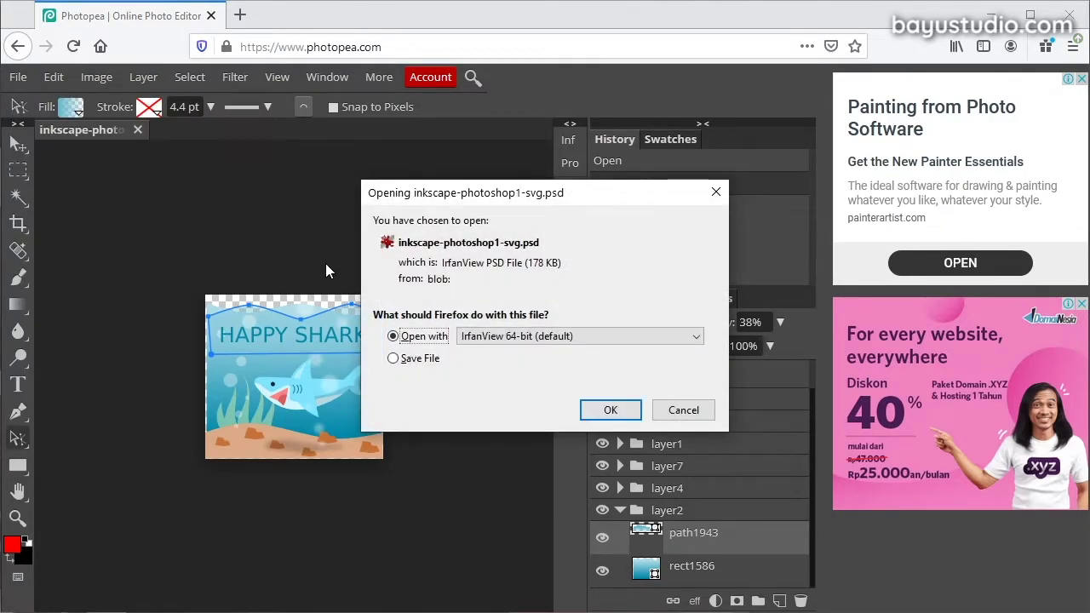
pyautogui.click(423, 359)
pyautogui.press('Return')
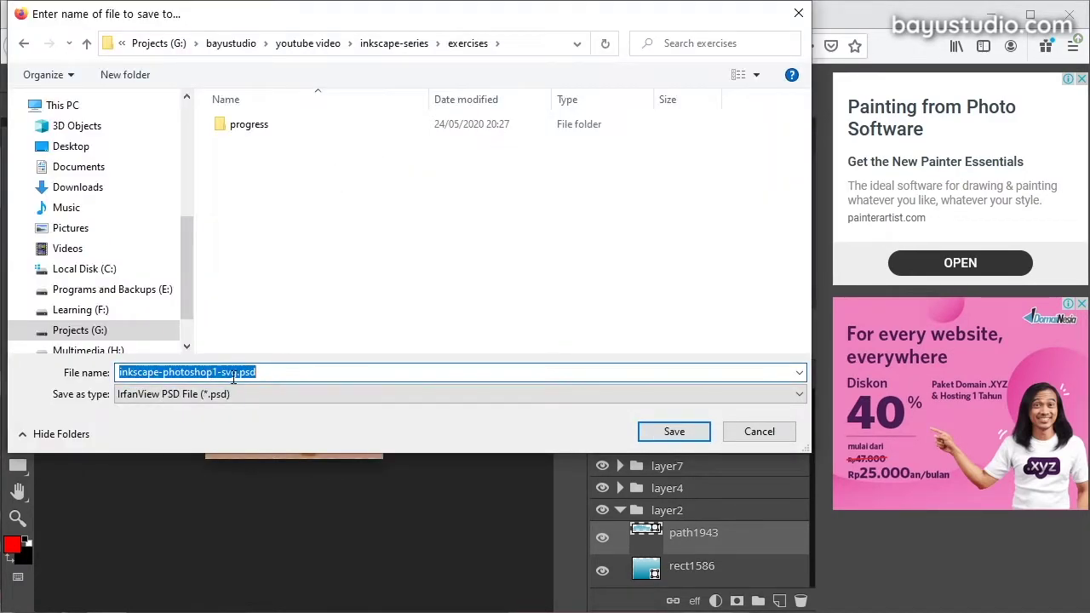
pyautogui.click(674, 432)
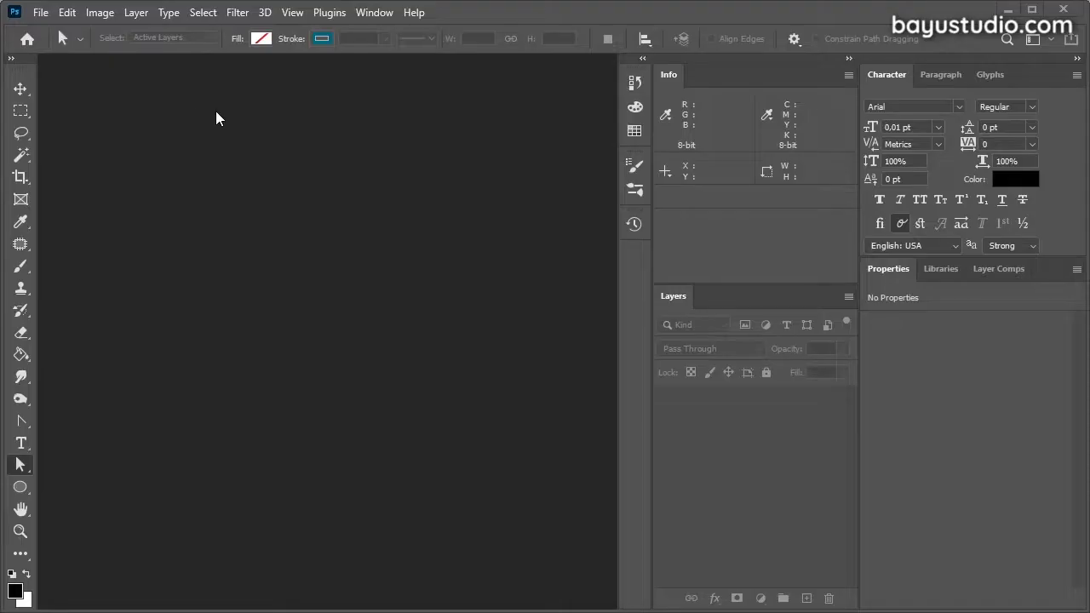
# - Open inkscape-photoshop3-svg.psd in Photoshop
pyautogui.click(36, 12)
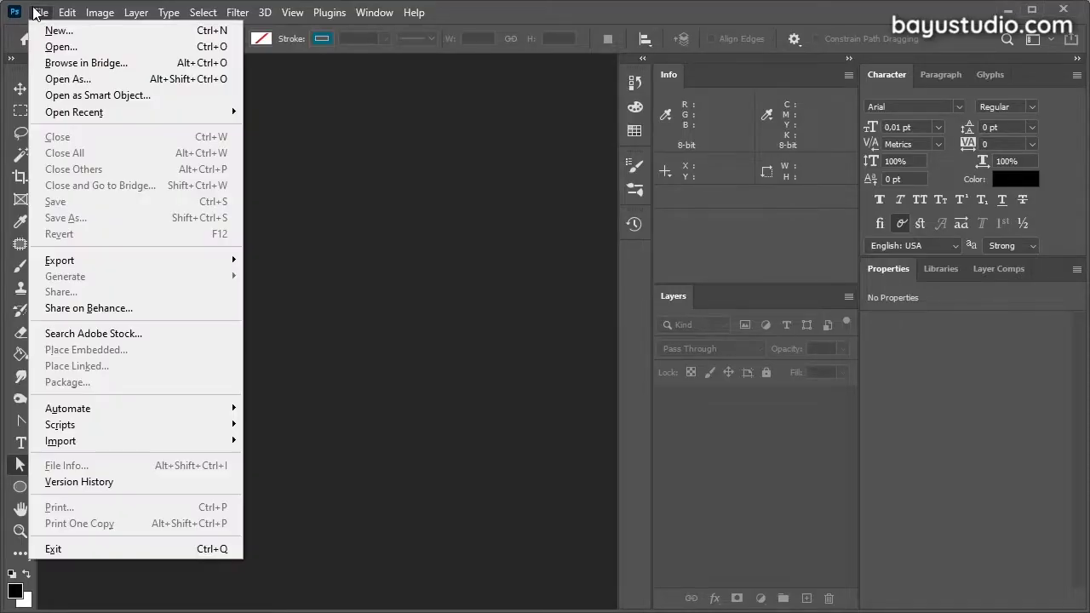
pyautogui.click(60, 46)
pyautogui.scroll(-5, 587, 269)
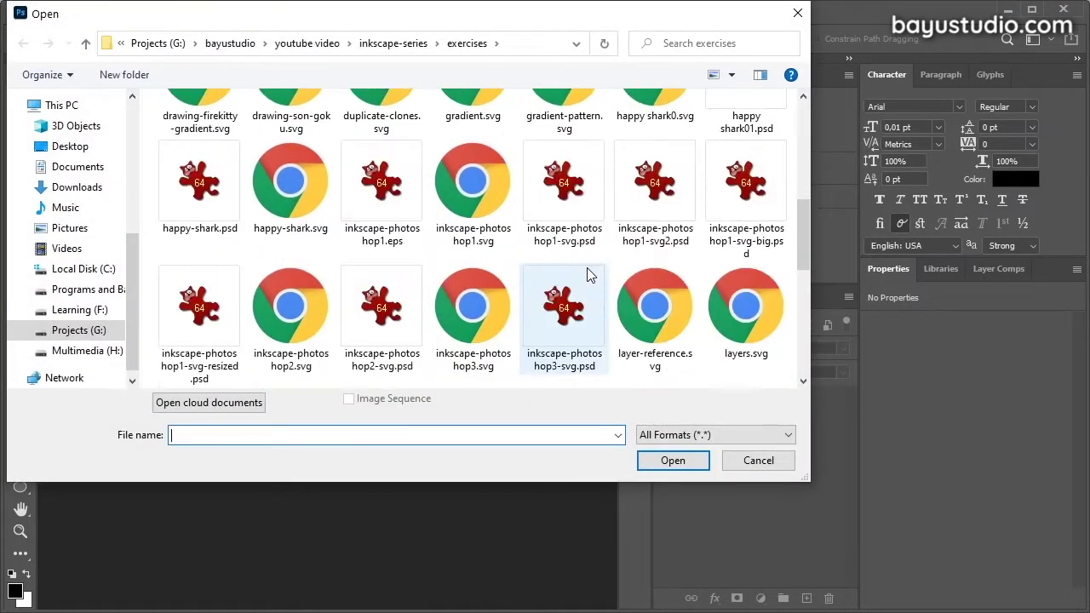
pyautogui.click(586, 267)
pyautogui.click(668, 460)
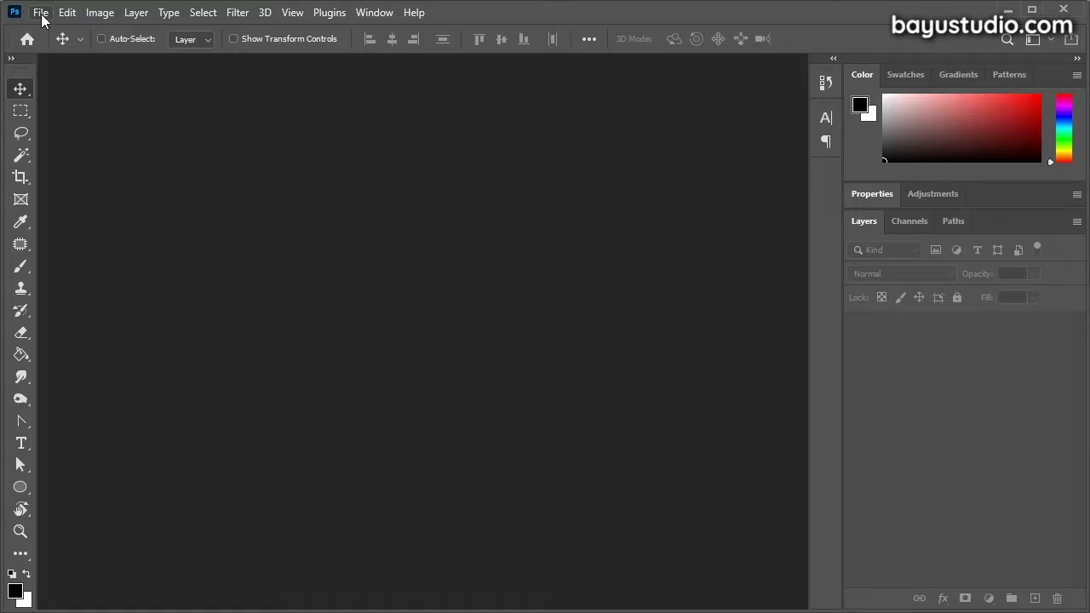
# - Try opening inkscape-photoshop1-svg-big.psd, which triggers a program error
pyautogui.click(41, 13)
pyautogui.click(68, 46)
pyautogui.click(223, 201)
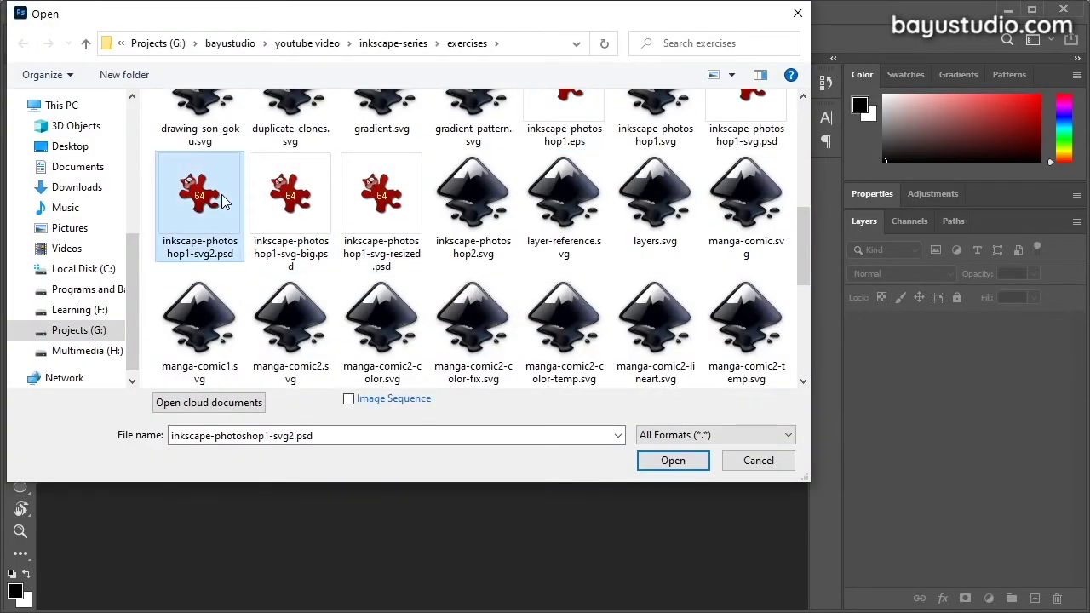
pyautogui.click(294, 198)
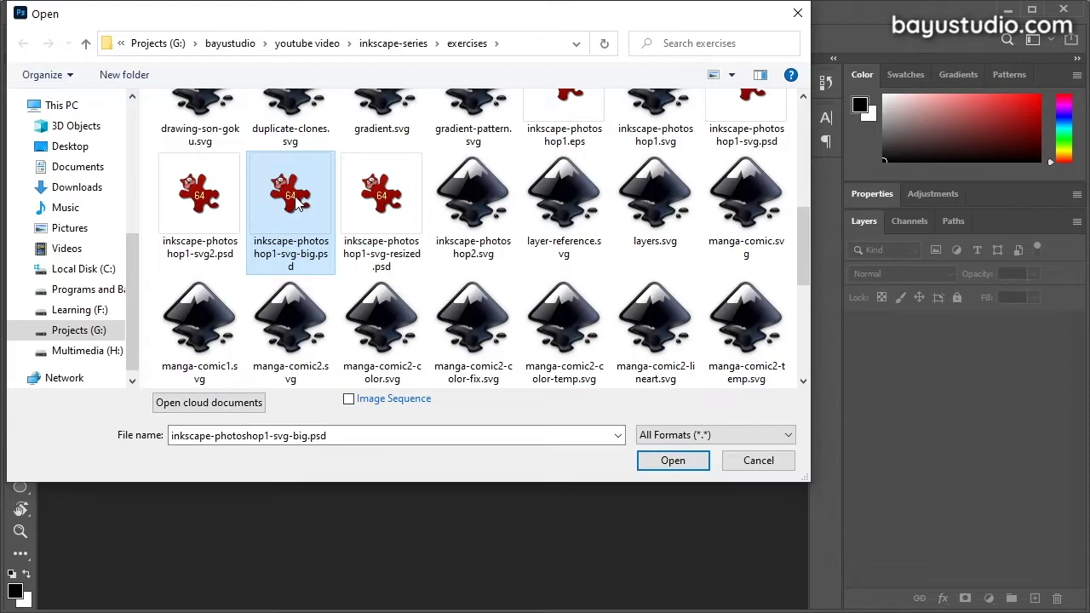
pyautogui.doubleClick(294, 199)
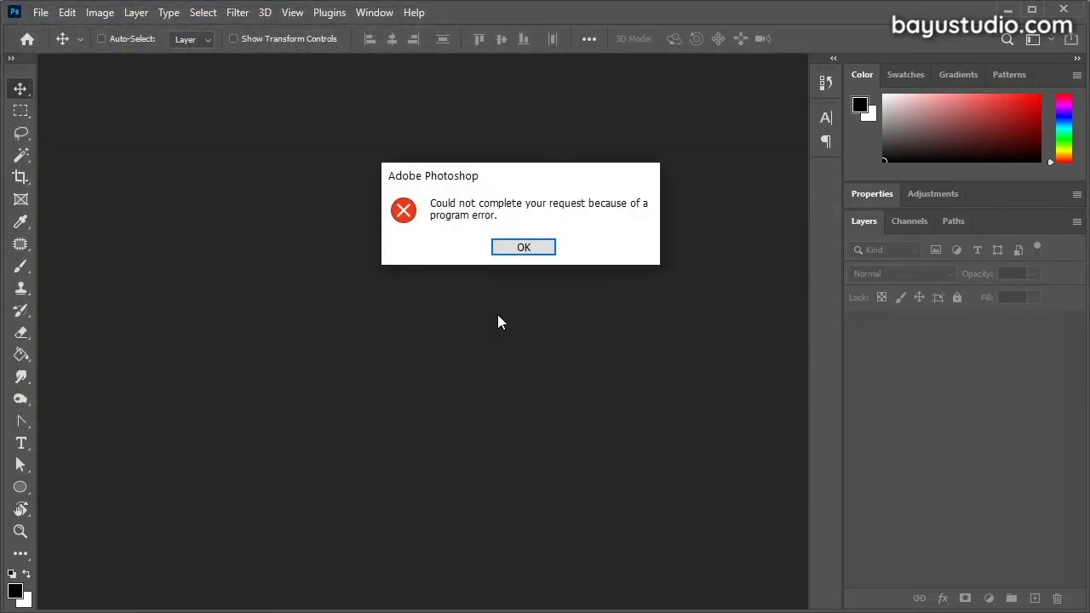